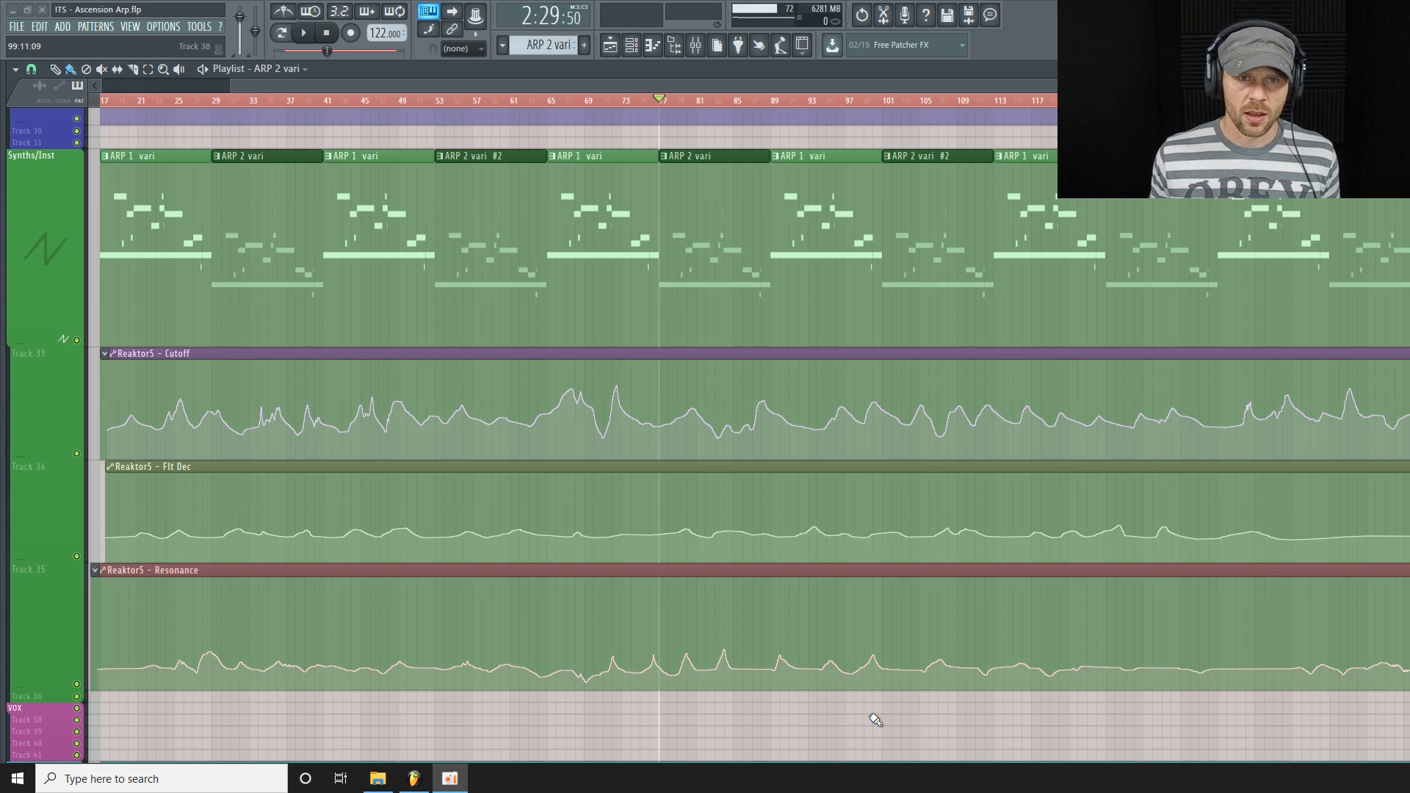
Step: Open the LEAD ARP channel's Monark synth from the channel rack and close the mixer
click(697, 47)
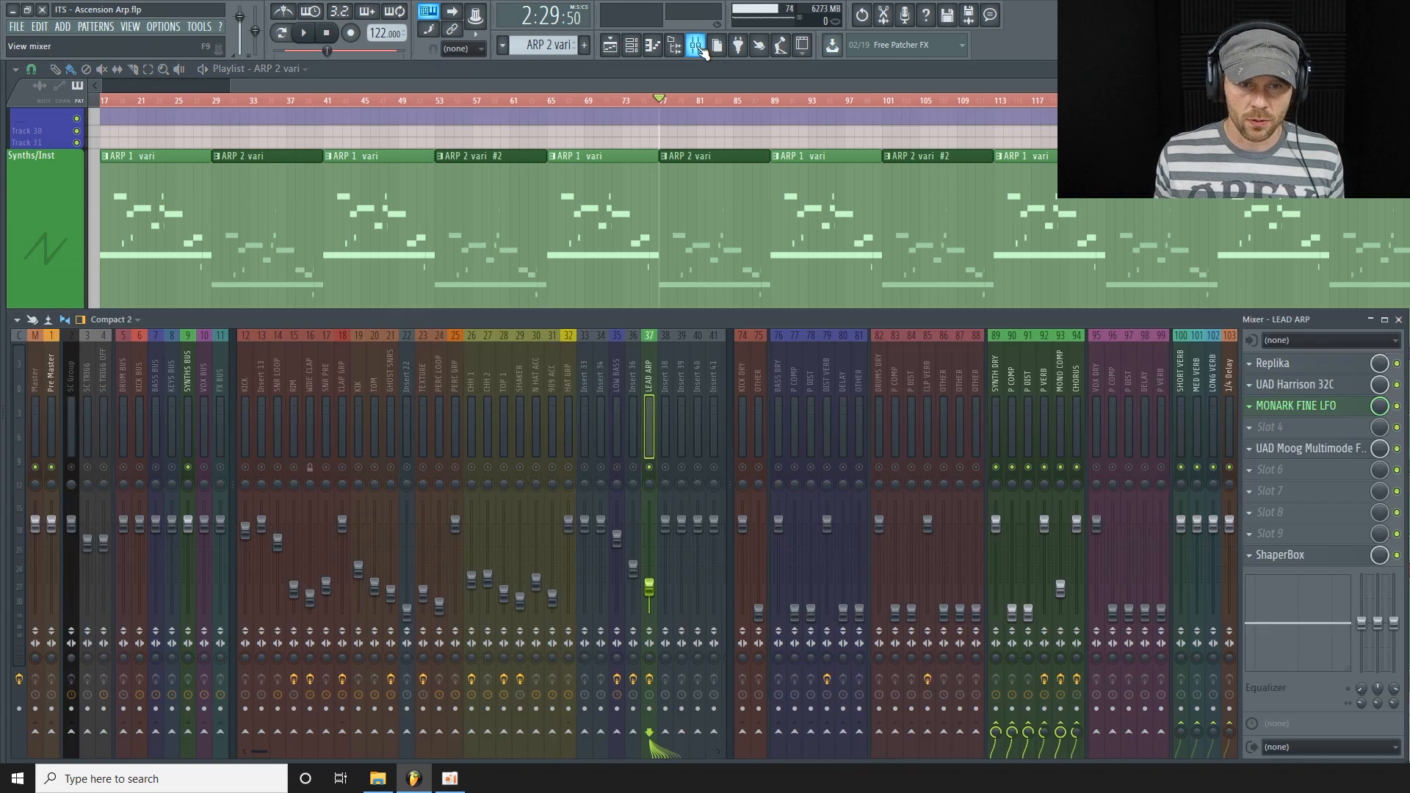
click(631, 46)
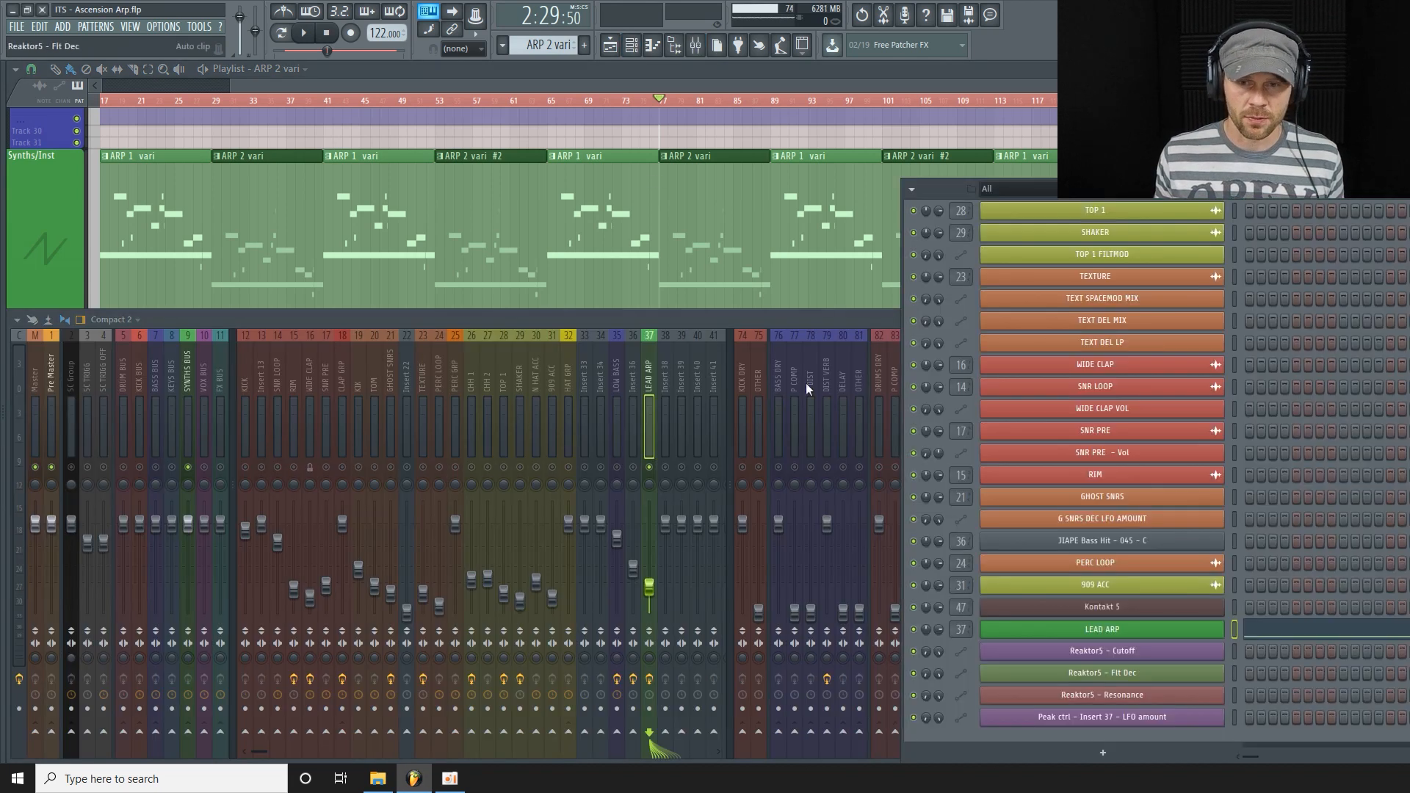
click(1143, 636)
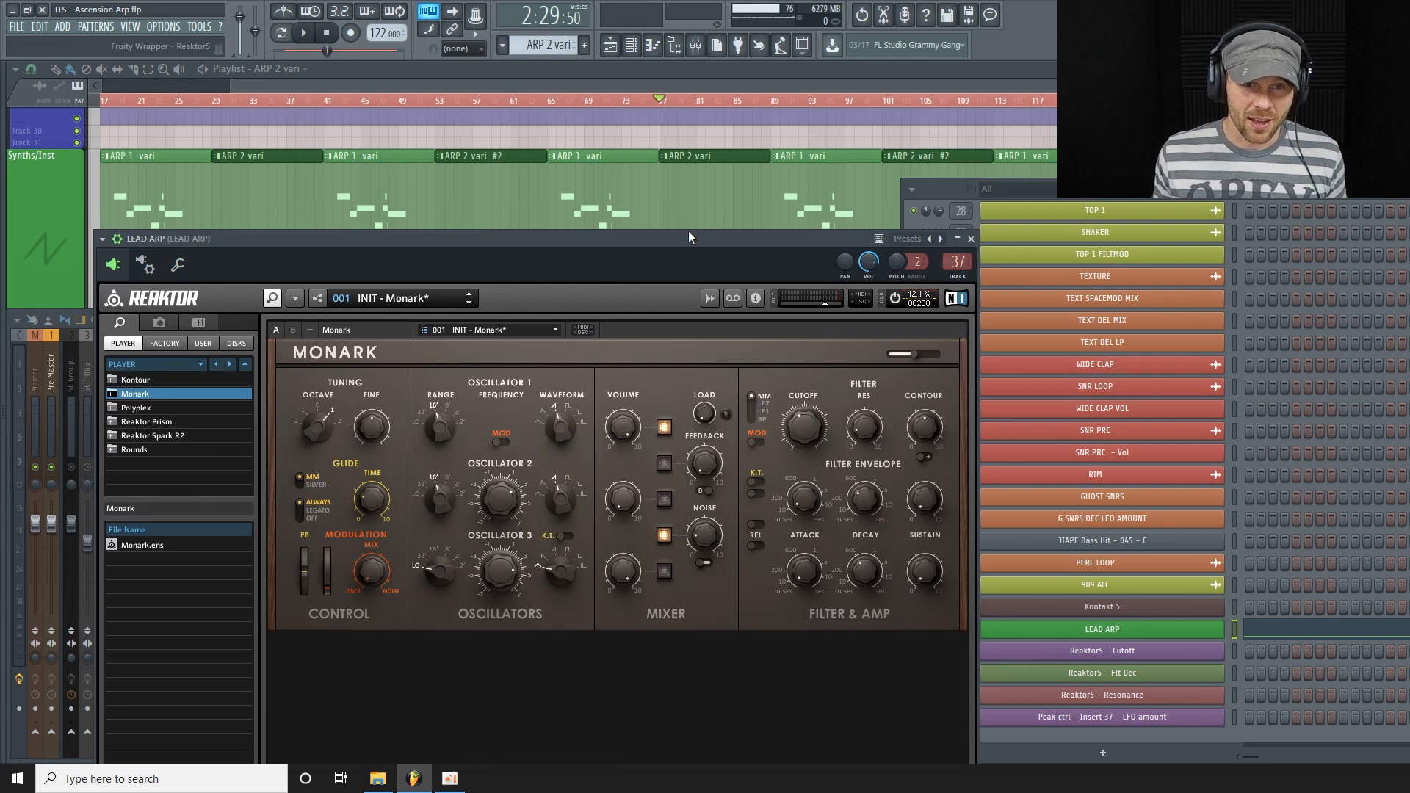
drag(689, 236, 589, 145)
click(886, 318)
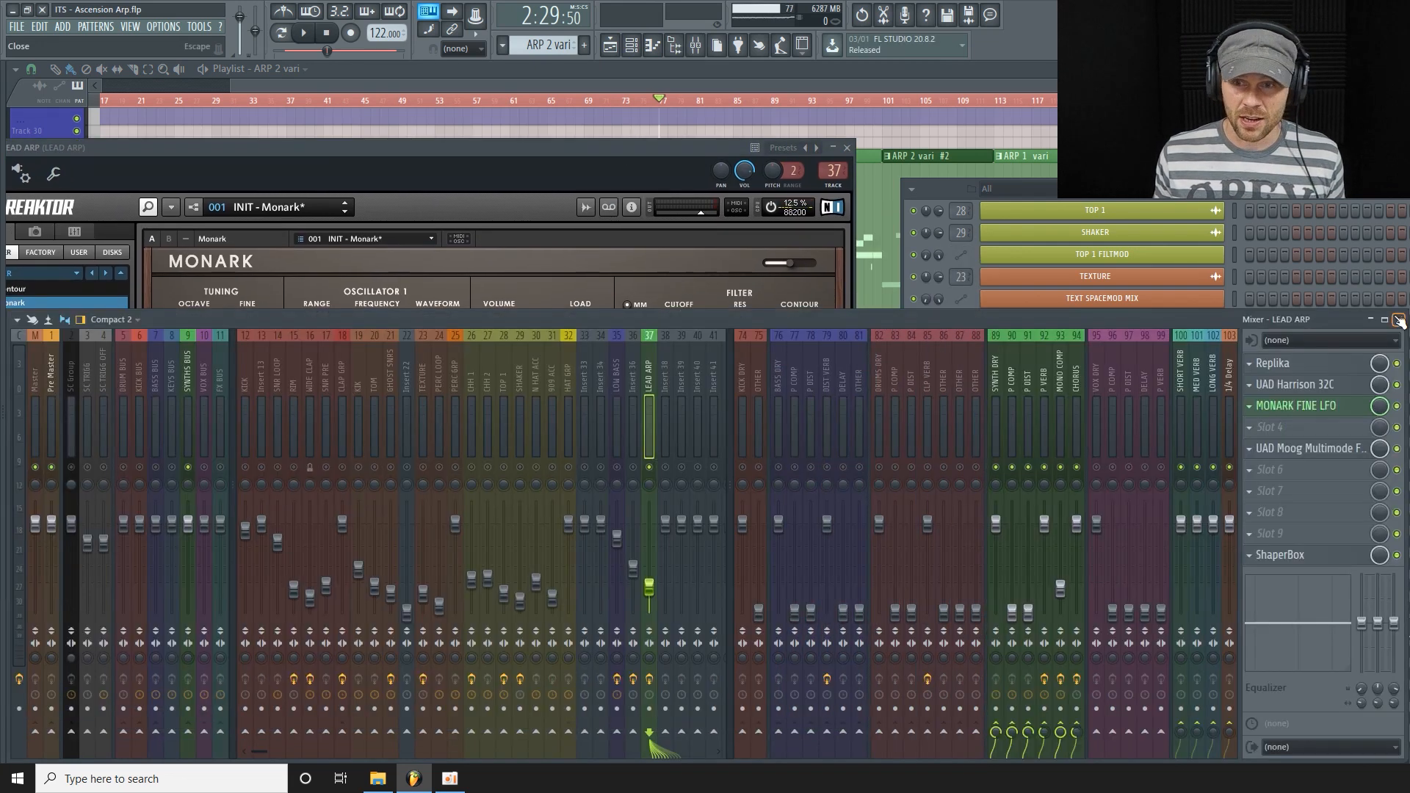
drag(1077, 469, 1044, 468)
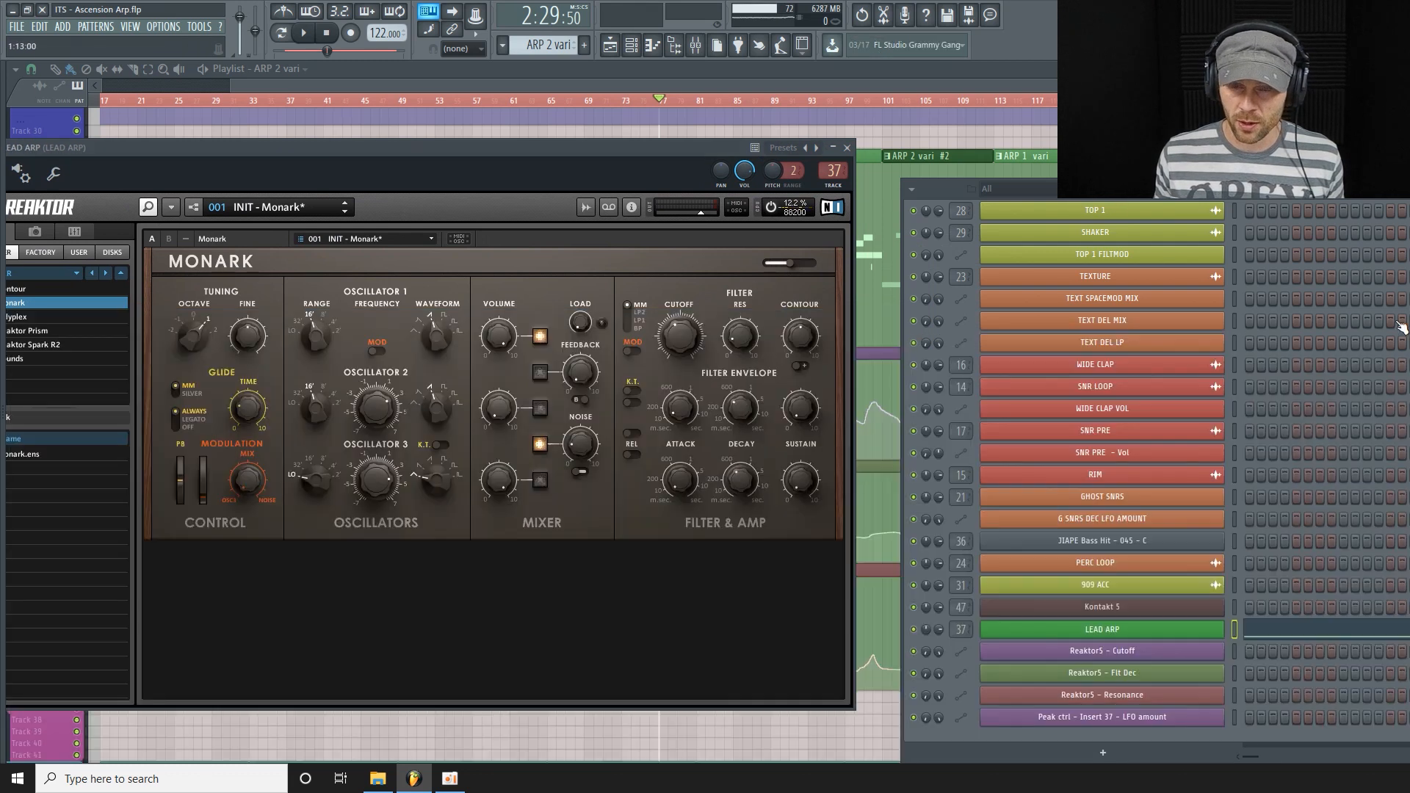
click(1399, 319)
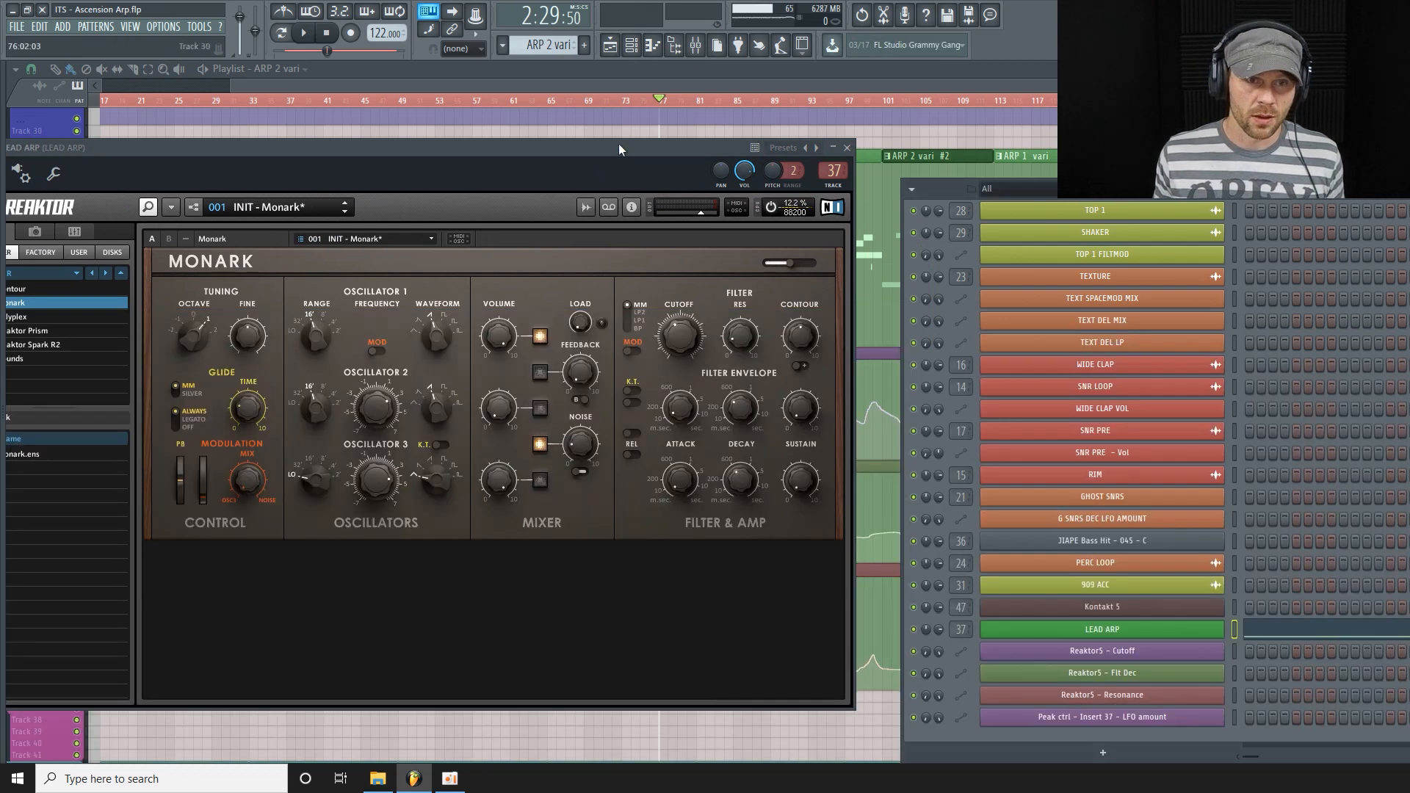
Step: Close the channel rack, check the LEAD ARP channel's miscellaneous functions, and audition the arp with the Monark synth in view
click(633, 48)
drag(597, 148, 682, 195)
click(140, 220)
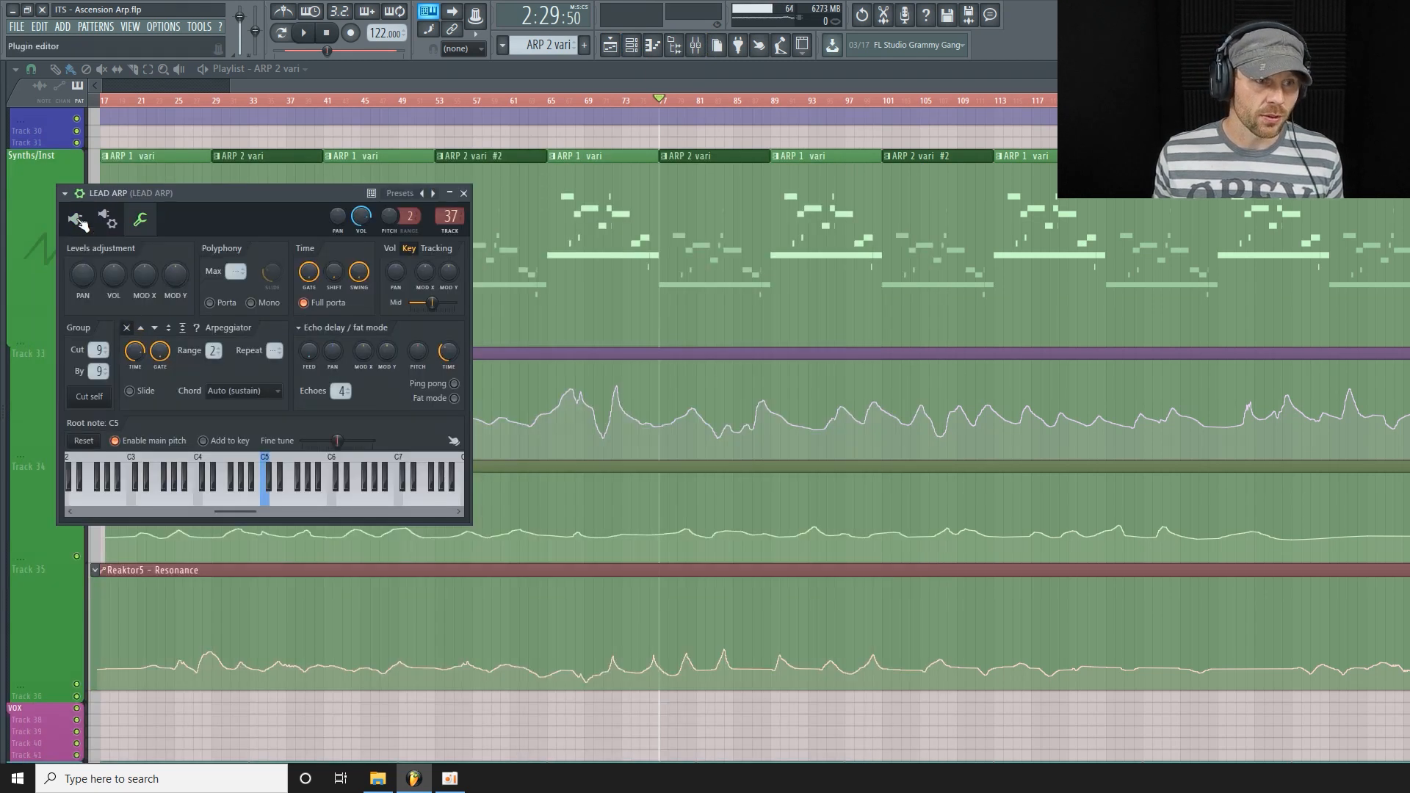
click(75, 219)
click(304, 32)
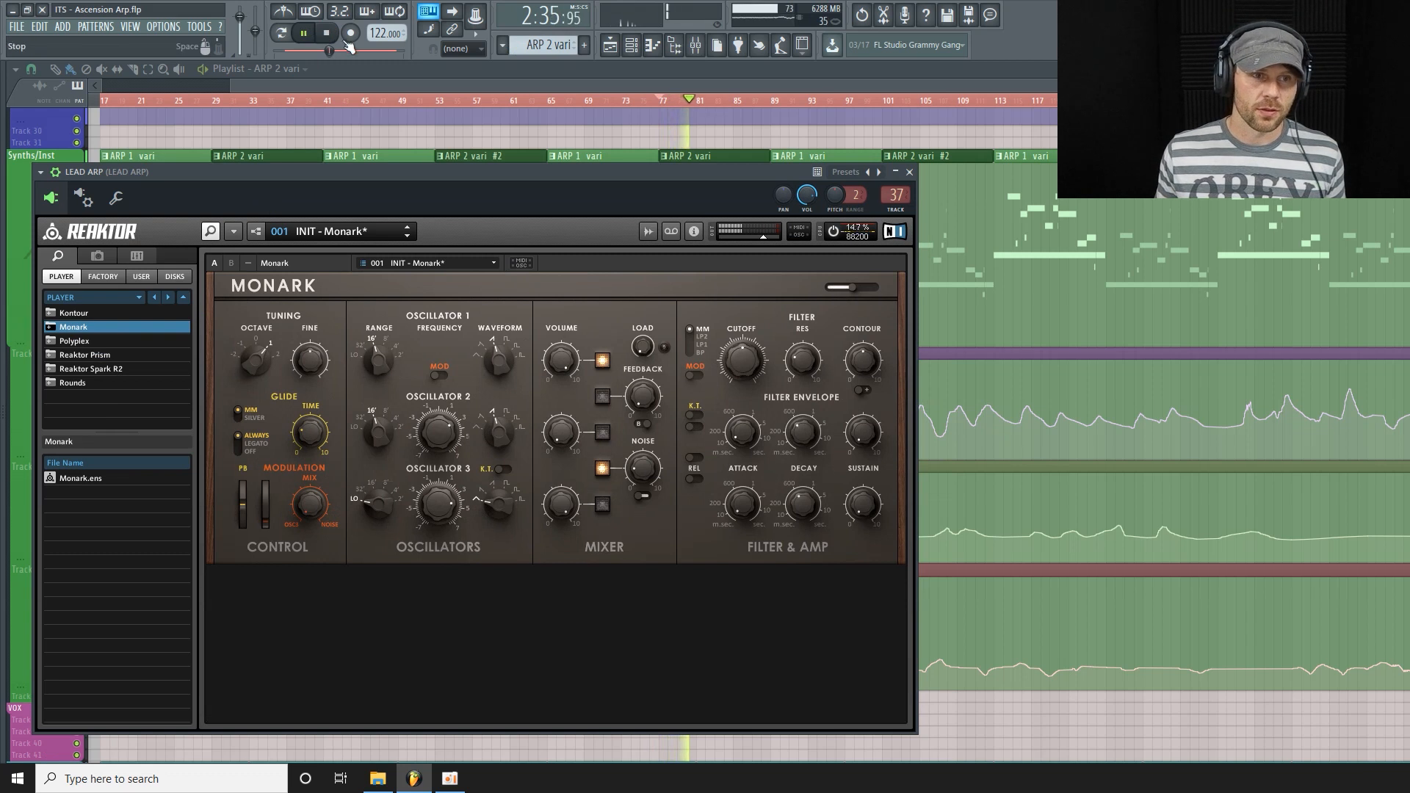
click(329, 33)
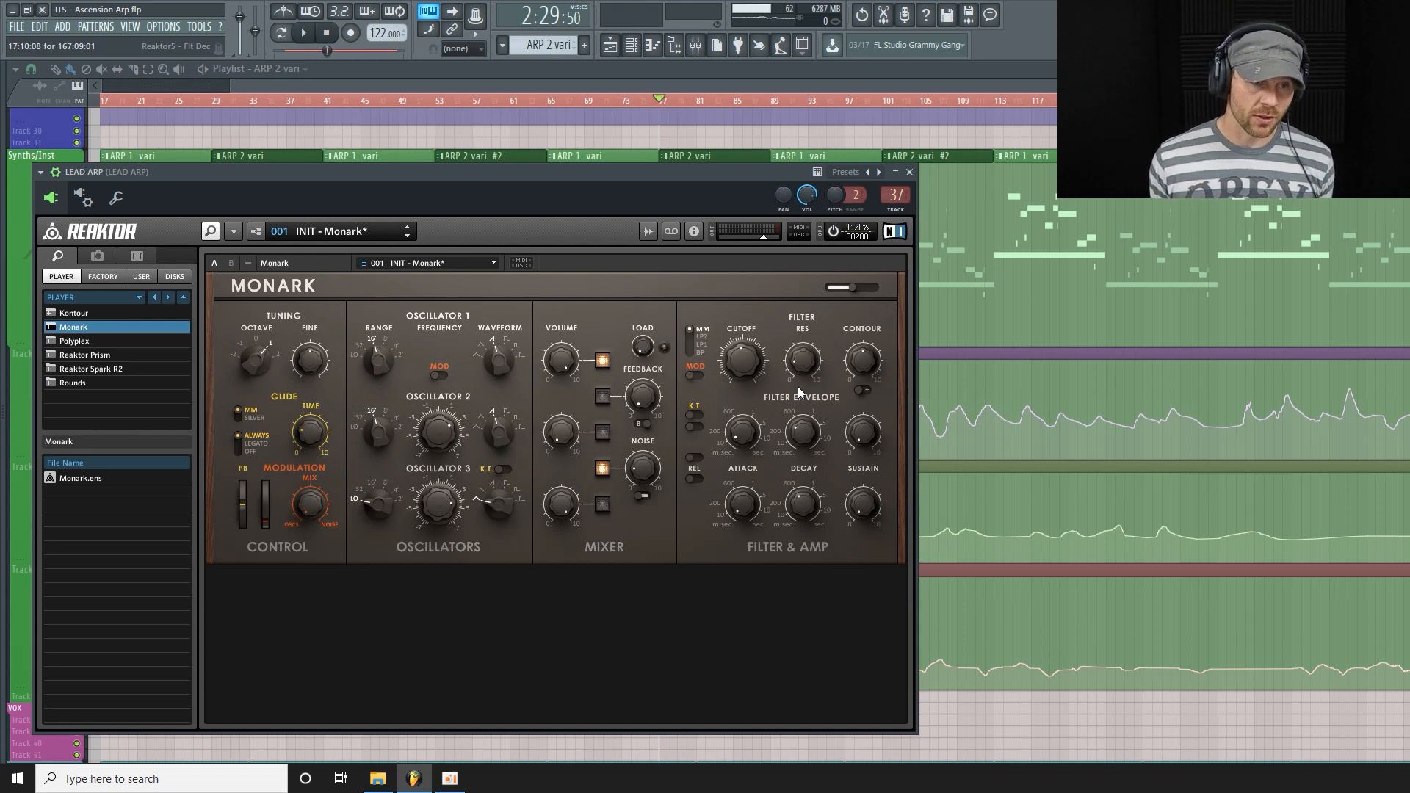
Step: Set the LEAD ARP channel's arpeggiator direction to up and audition the result
click(117, 199)
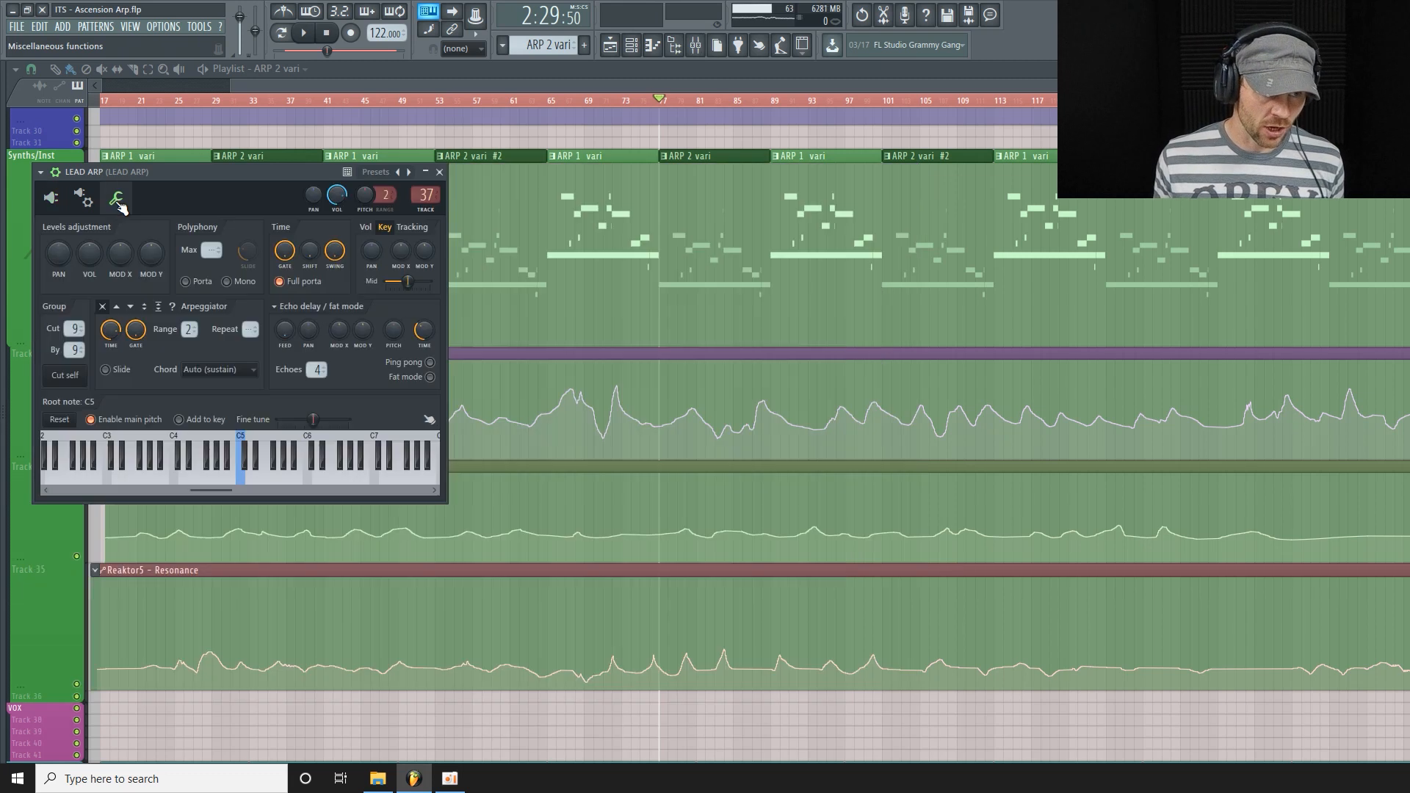
click(118, 308)
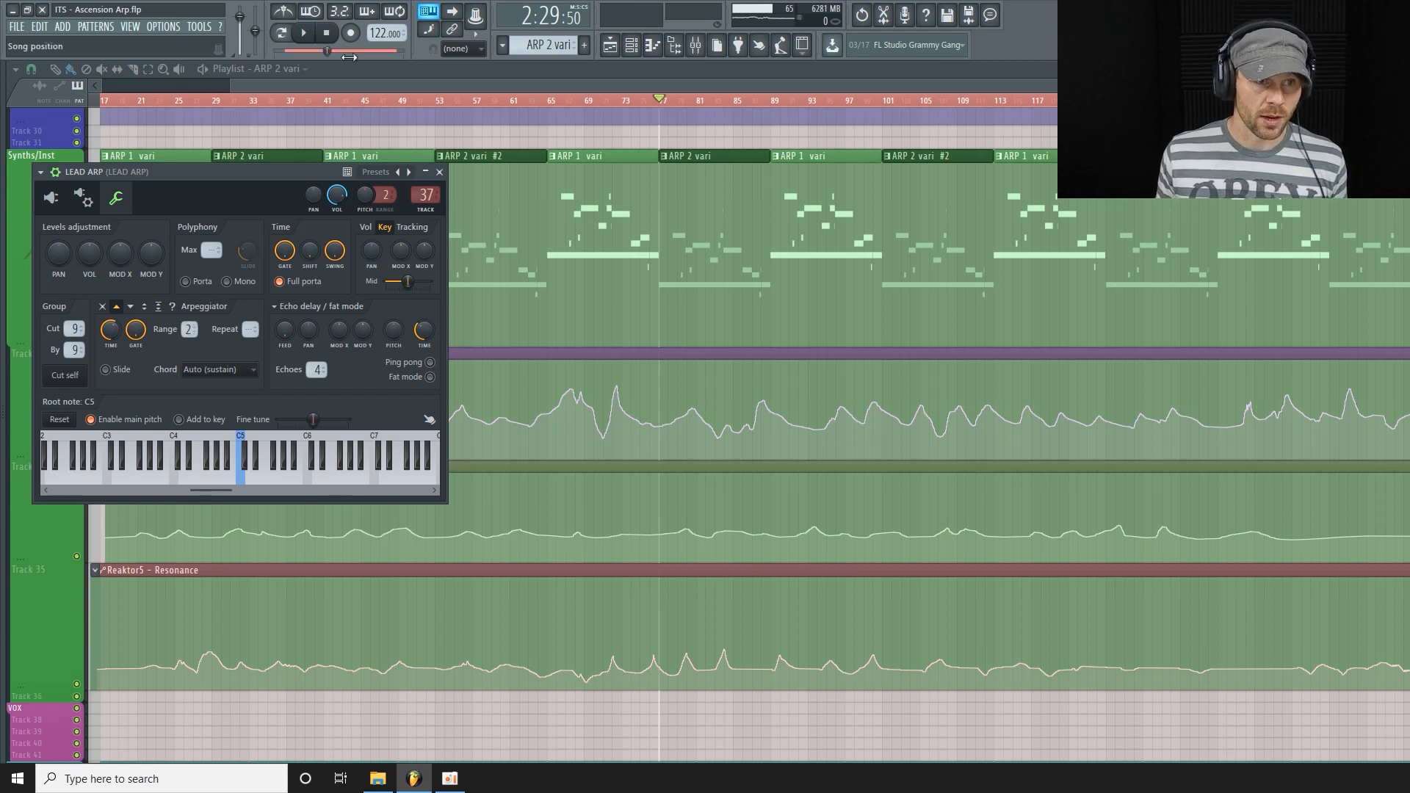
click(308, 40)
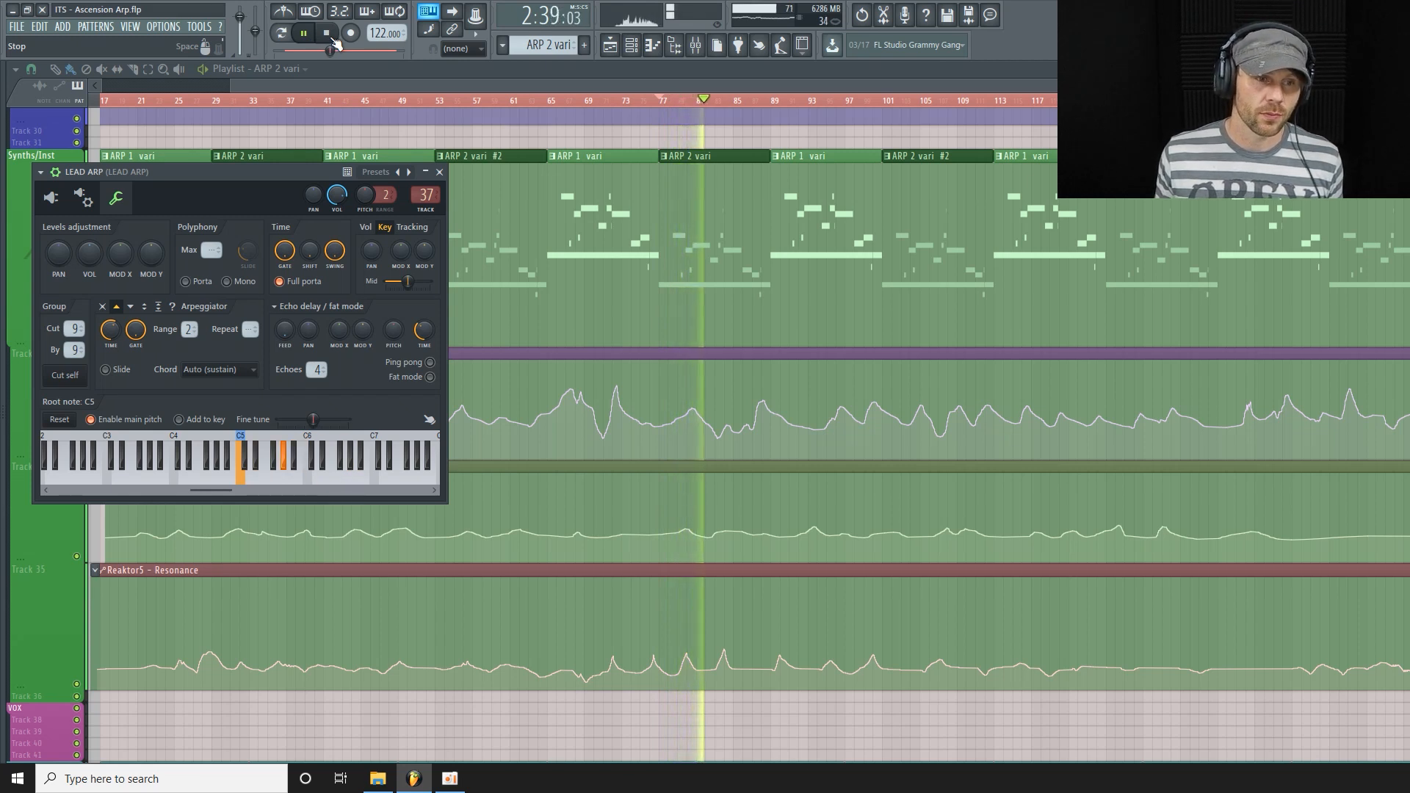
click(328, 34)
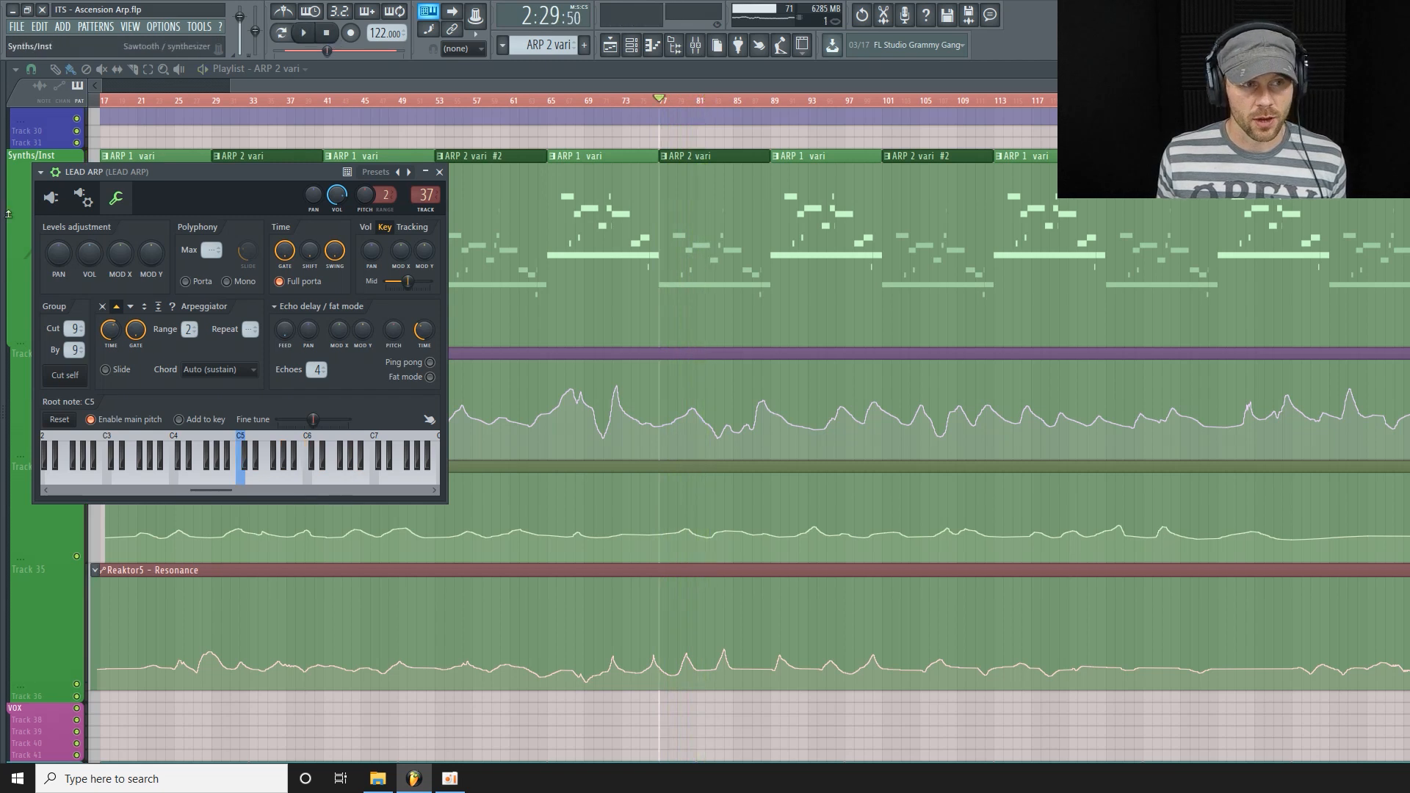
click(54, 208)
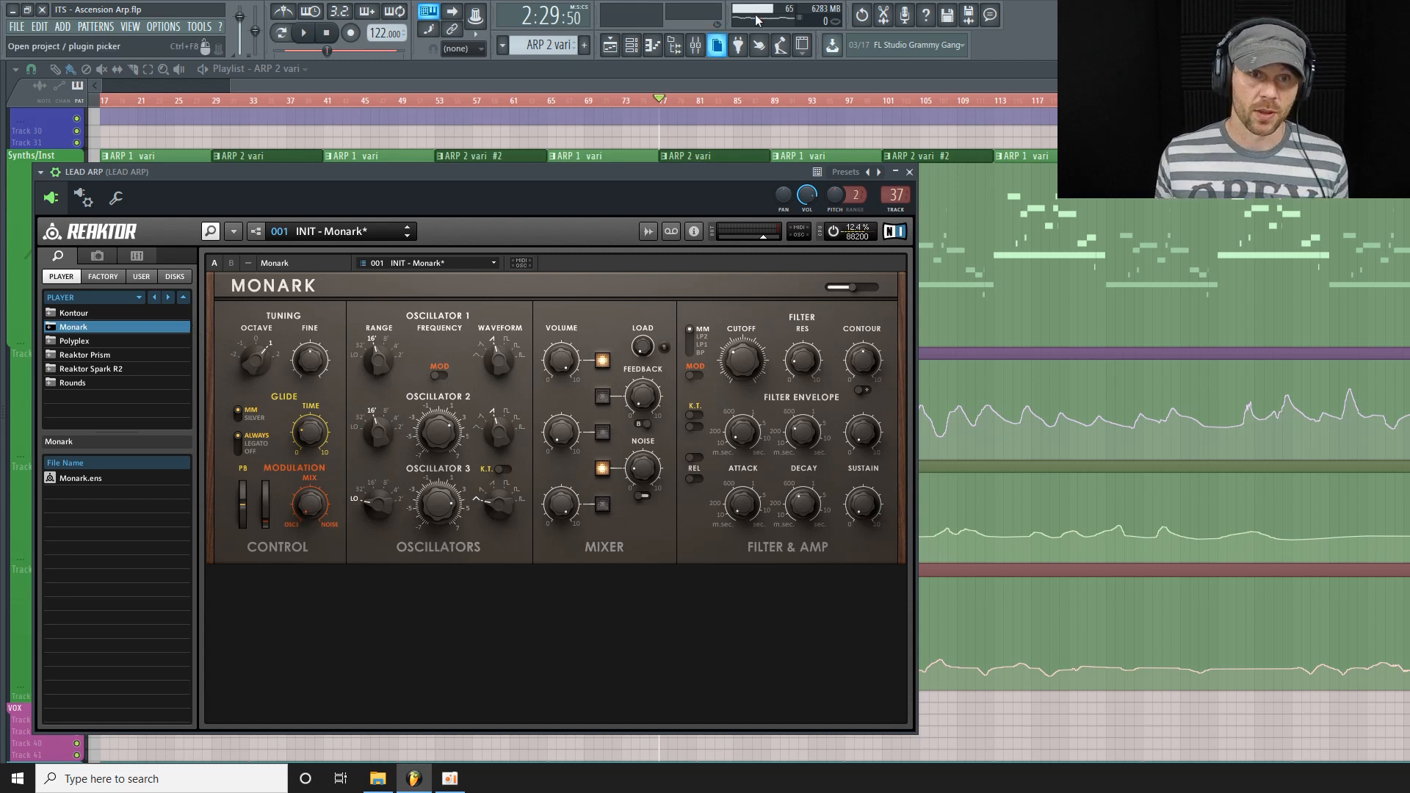
Step: Bypass ShaperBox, UAD Moog Multimode Filter, MONARK FINE LFO and UAD Harrison 32C on the LEAD ARP mixer track
click(695, 48)
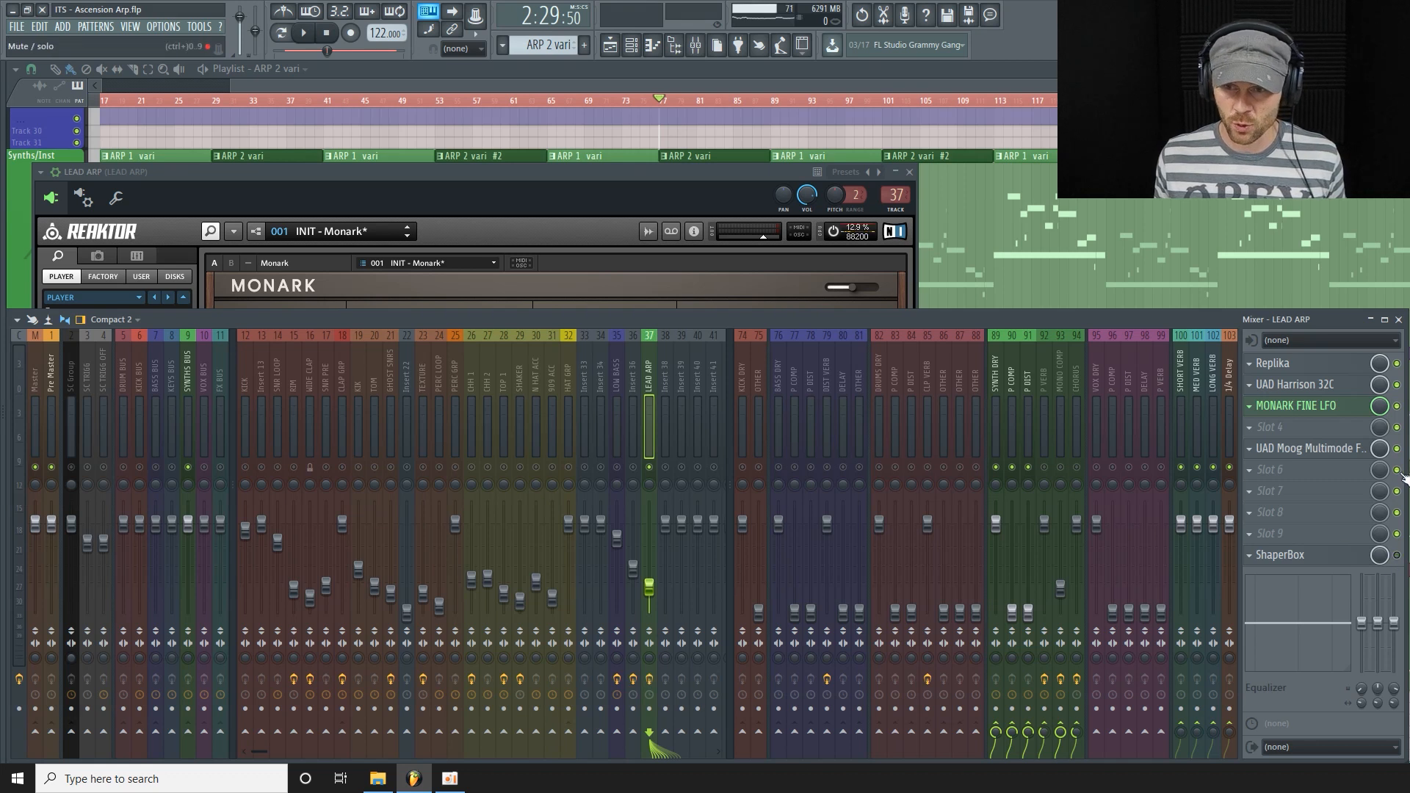
click(1397, 406)
click(1397, 384)
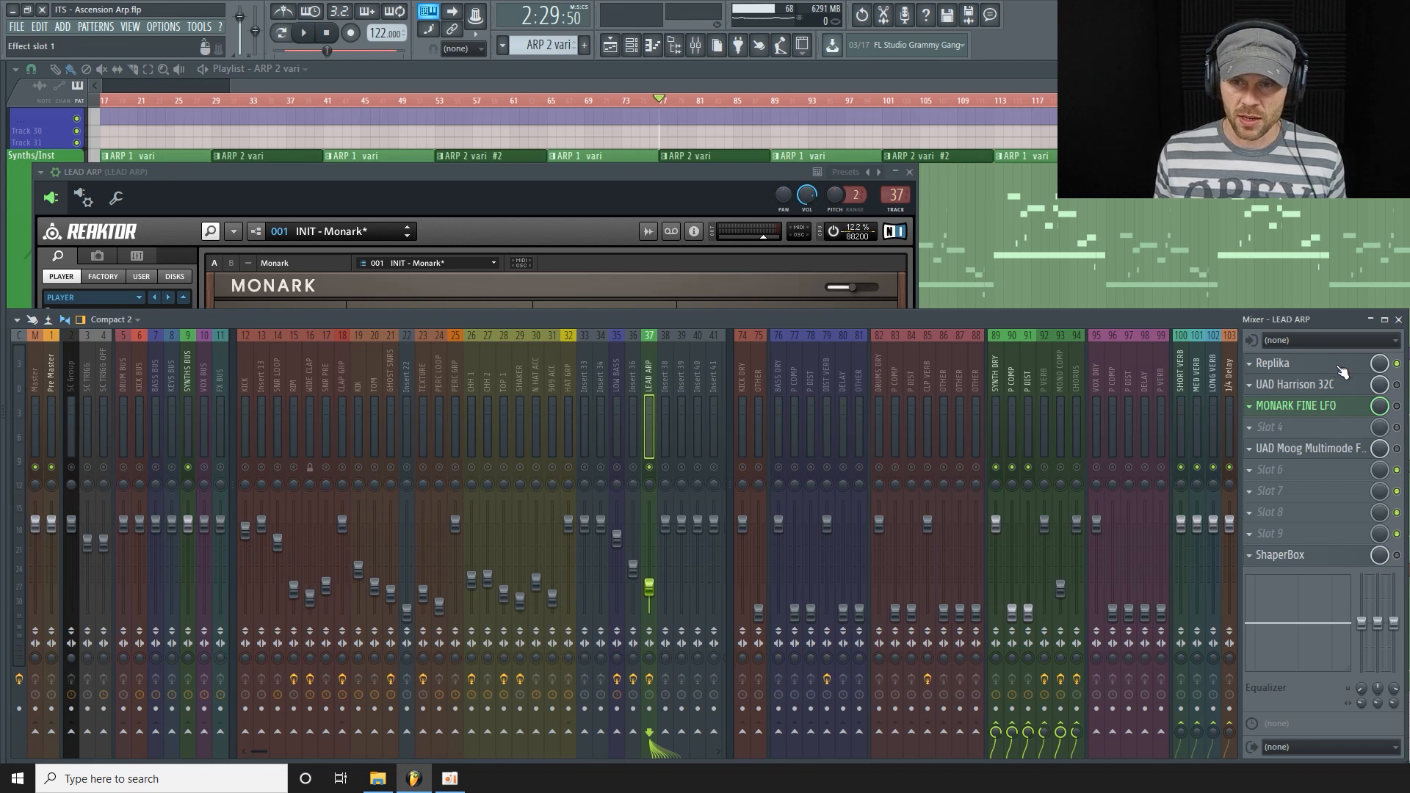
Step: Open the Replika delay on the LEAD ARP mixer track and audition the arp through it
click(1341, 369)
drag(449, 219, 545, 207)
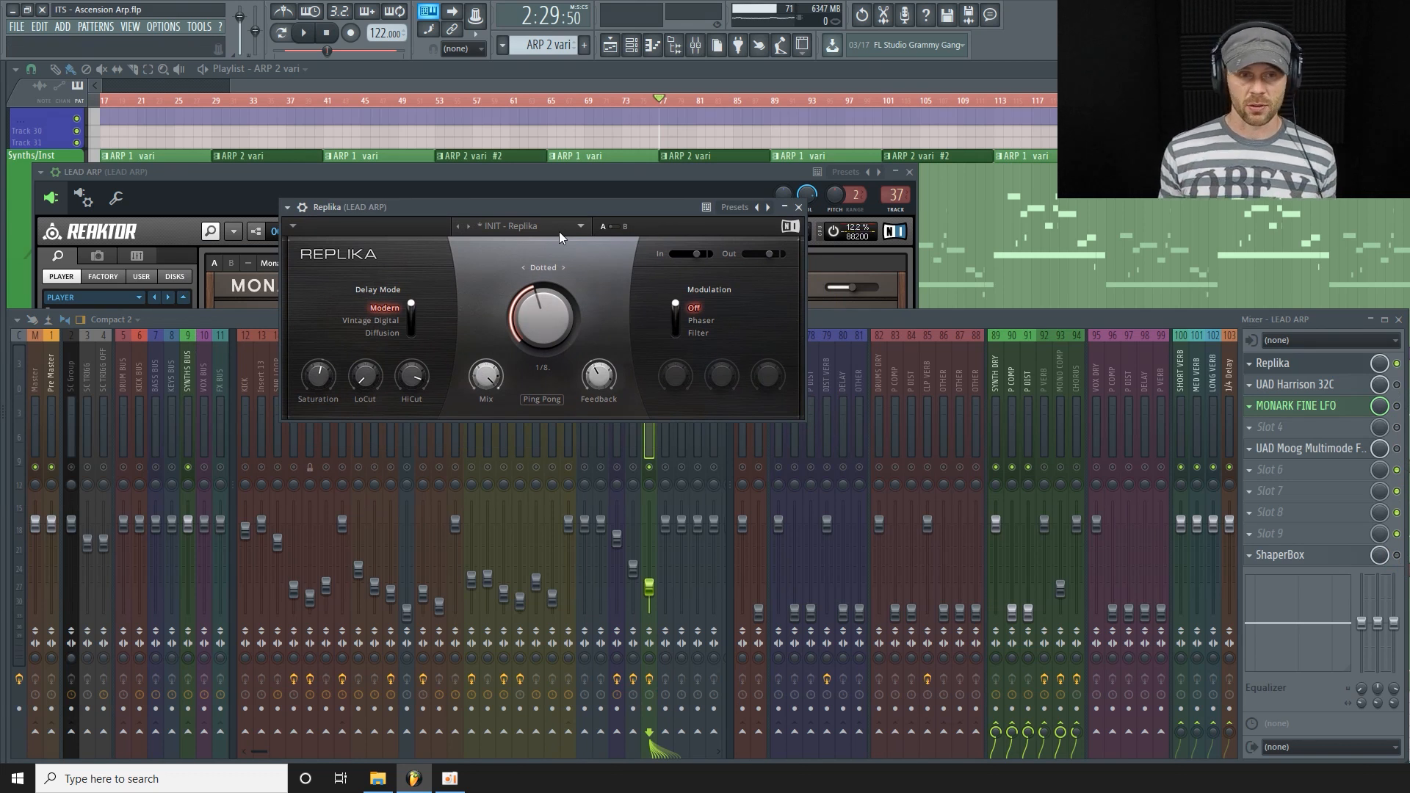
drag(552, 208, 576, 195)
key(space)
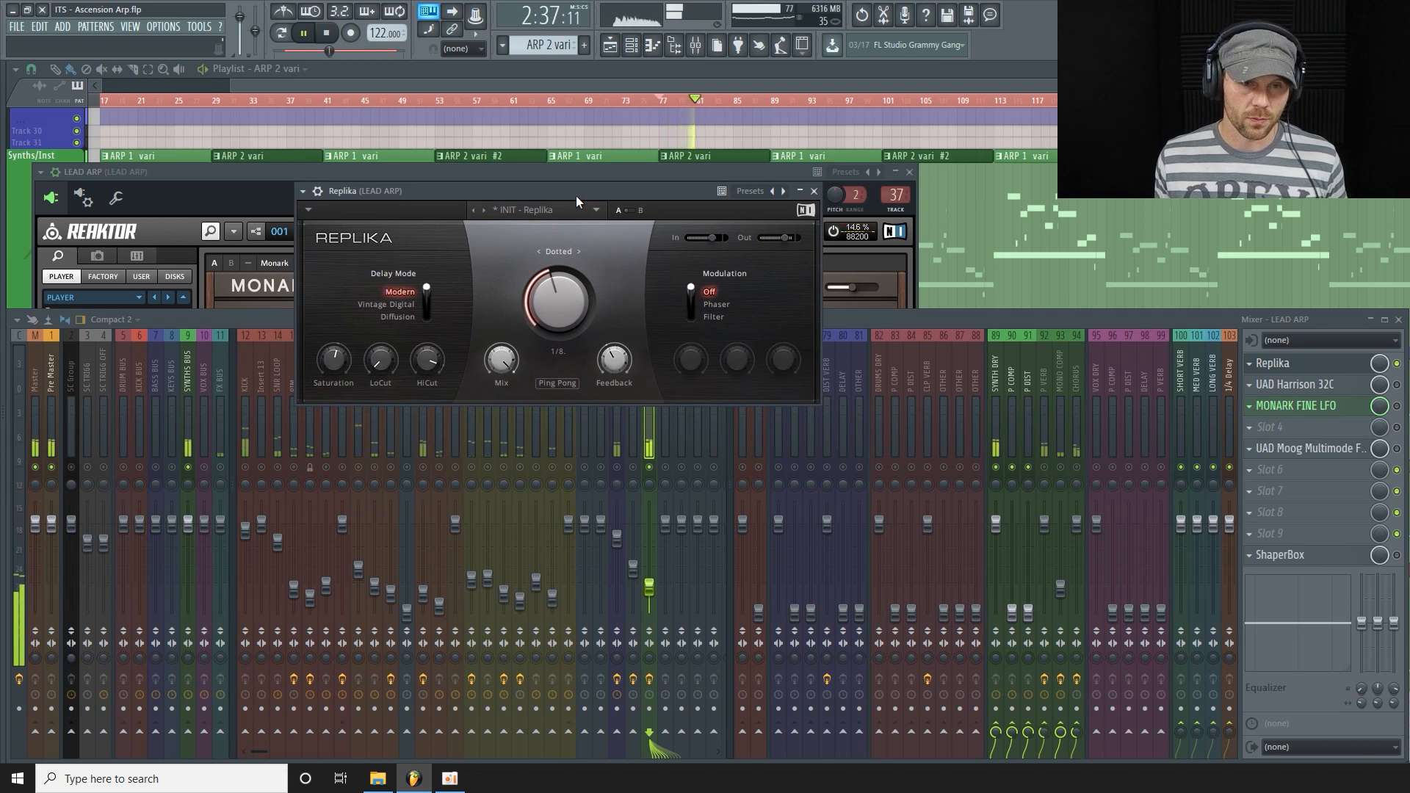
click(327, 33)
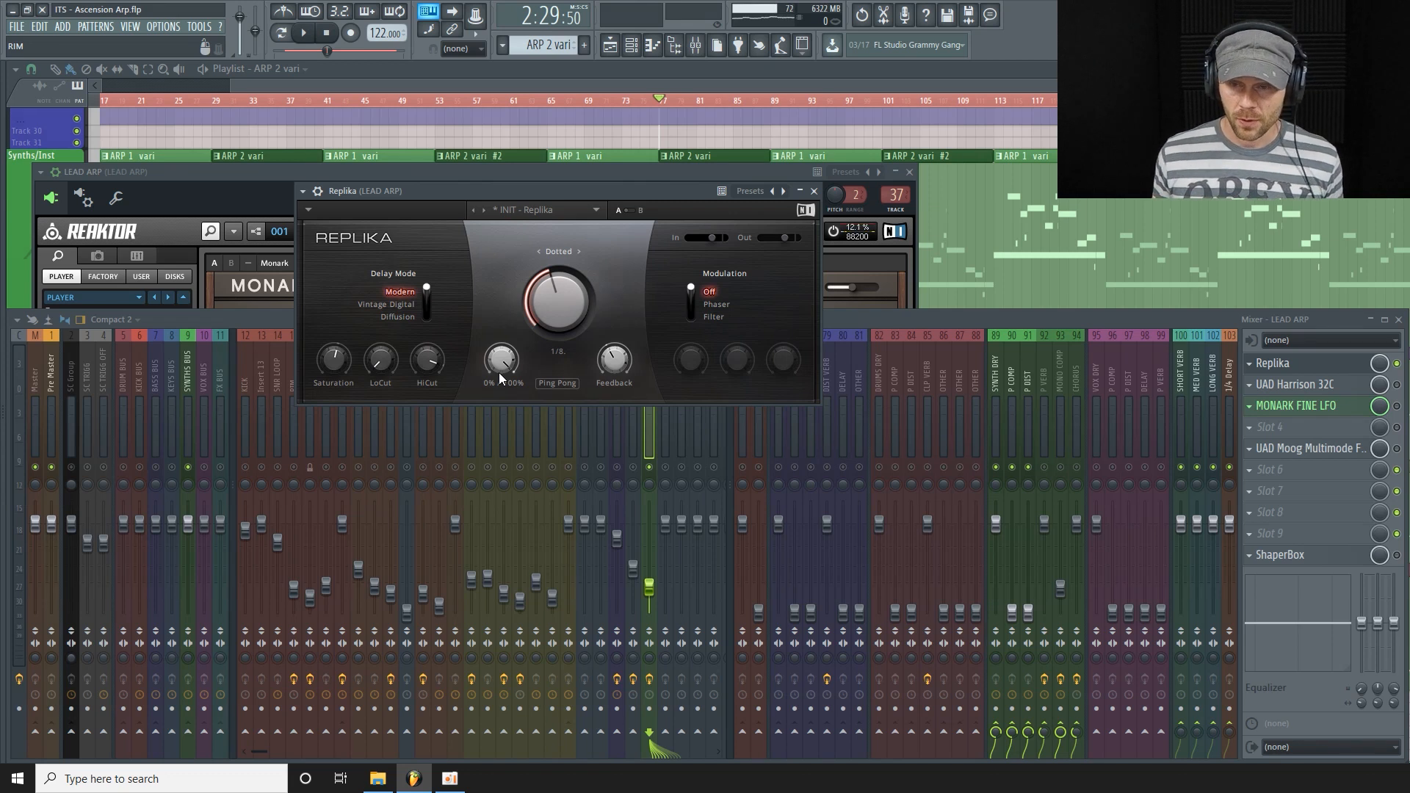
Step: Re-enable the UAD Harrison 32C on the LEAD ARP track and view its EQ settings
click(1351, 400)
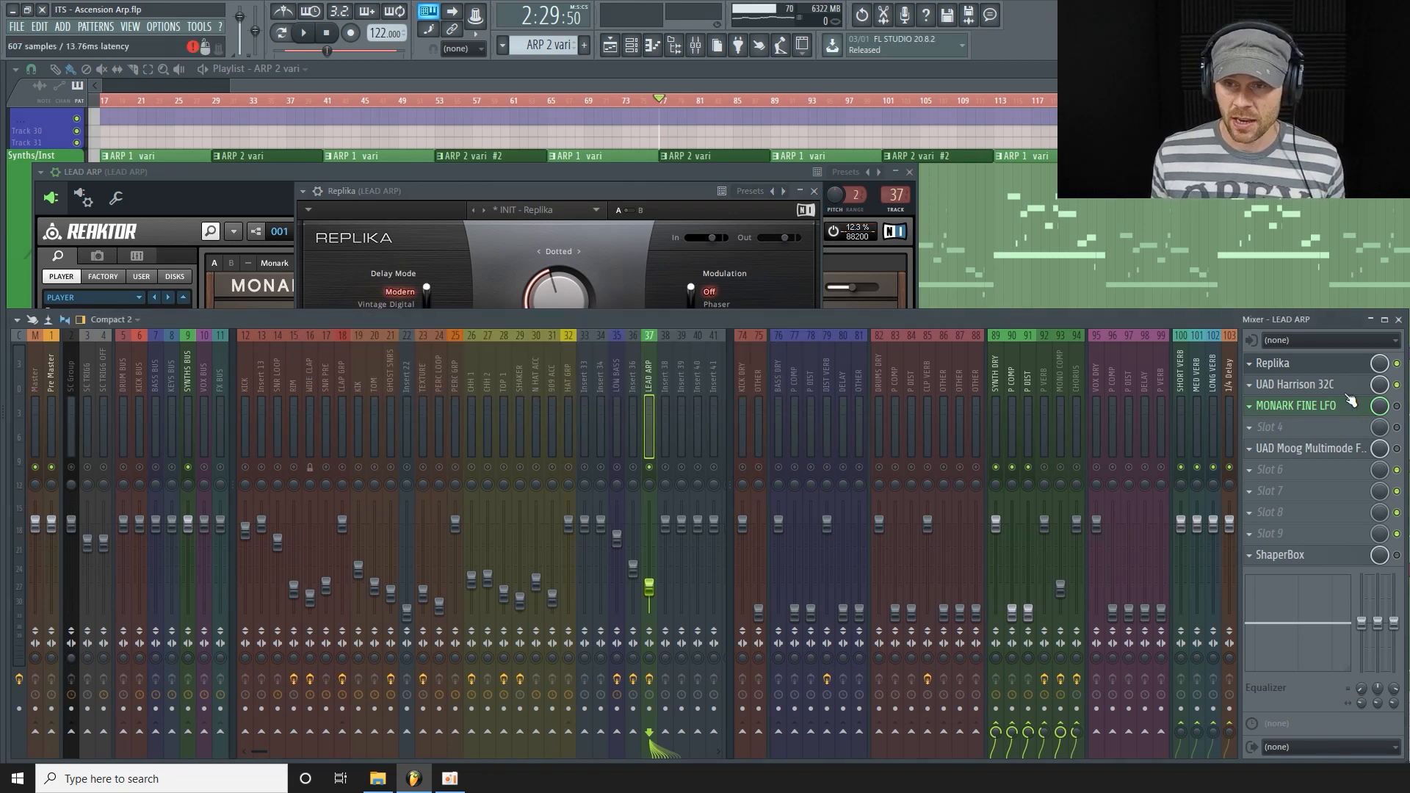
click(1350, 384)
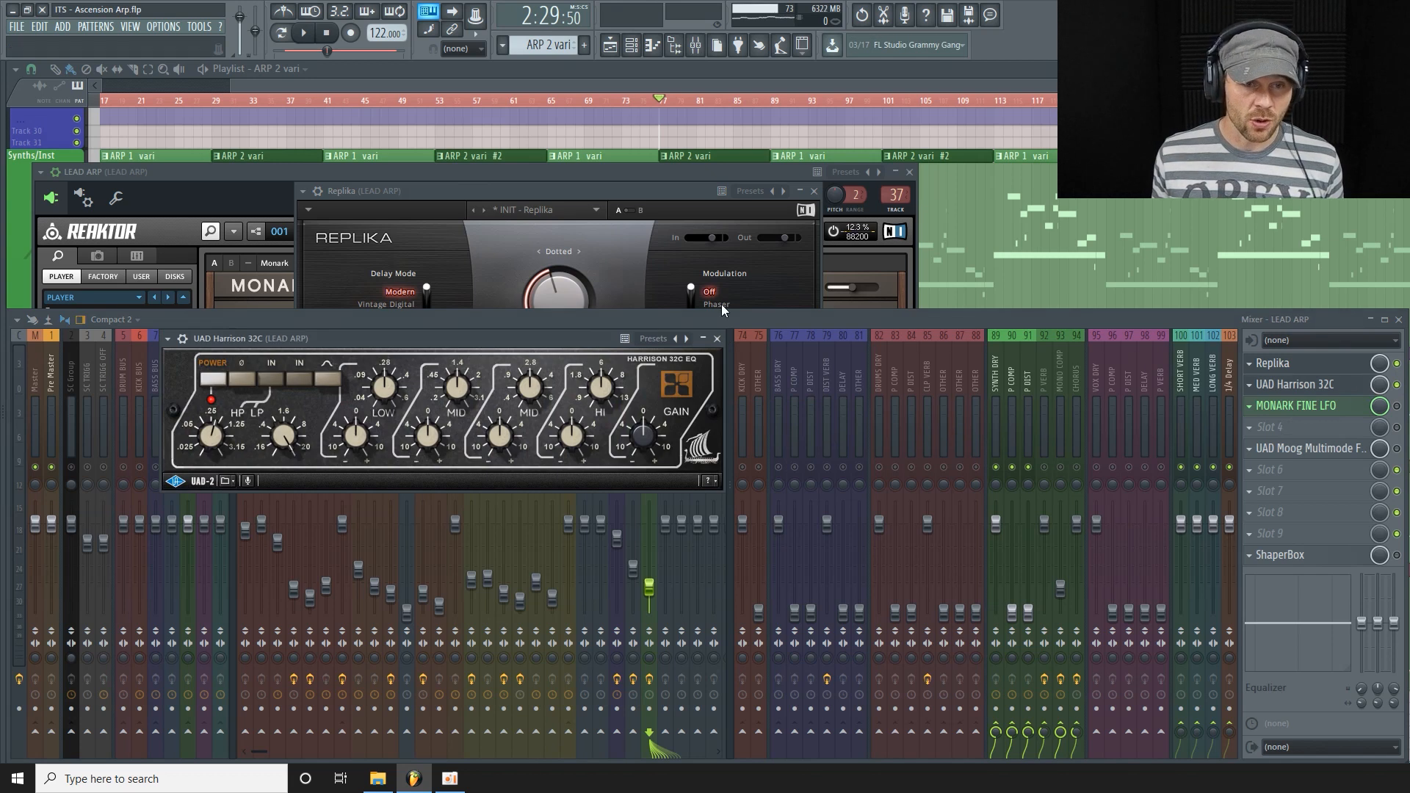
click(718, 338)
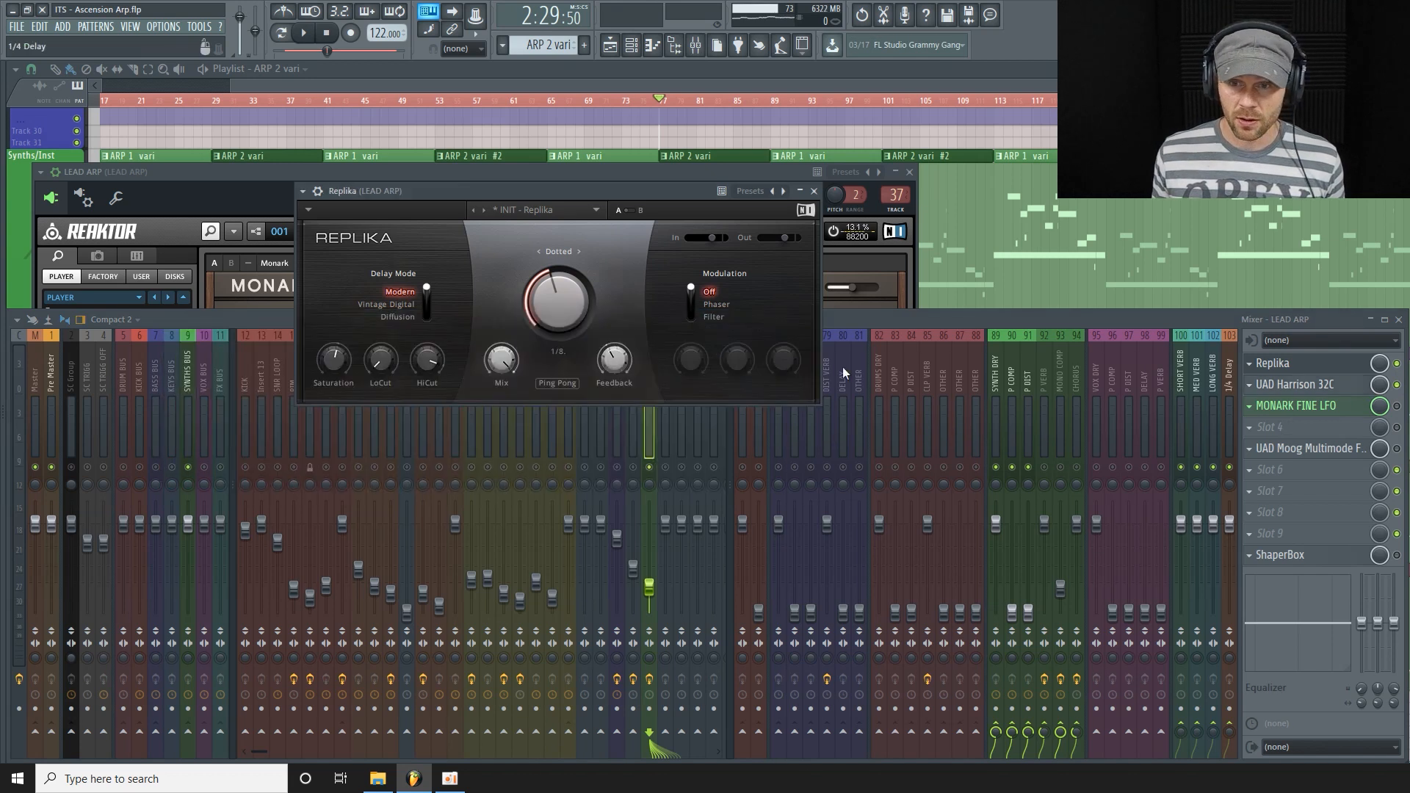
Step: Re-enable the UAD Moog Multimode Filter on the LEAD ARP track and view its settings
click(1388, 450)
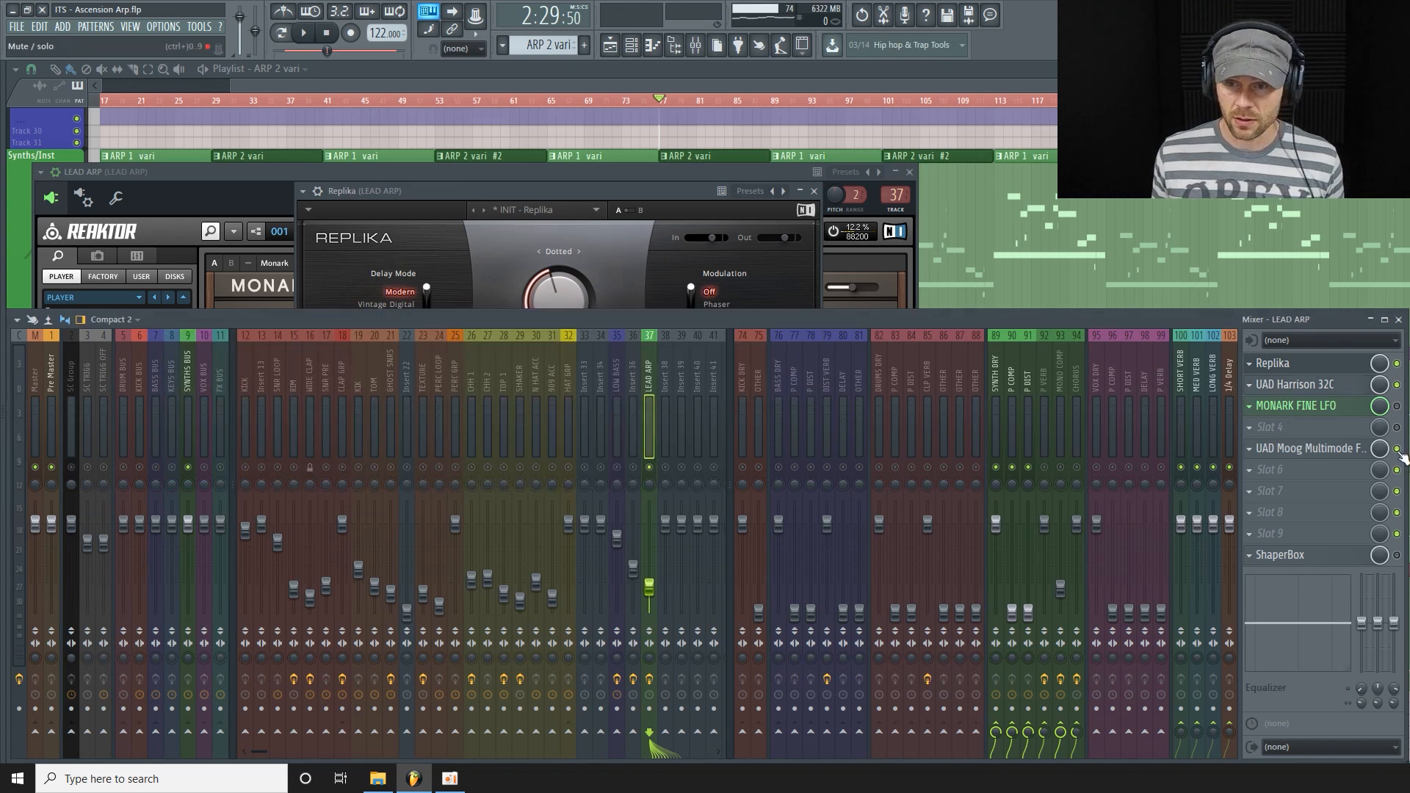
click(1340, 455)
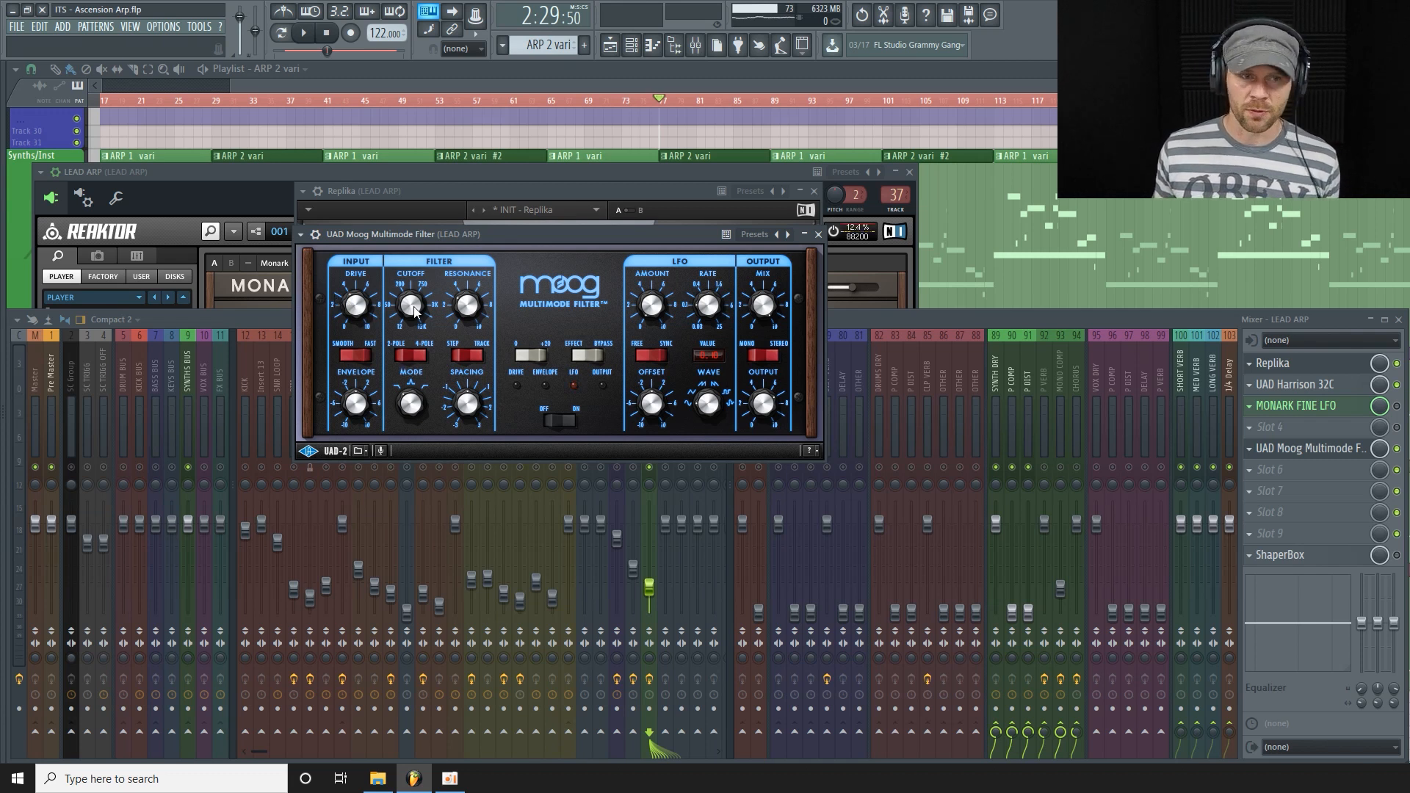
click(817, 234)
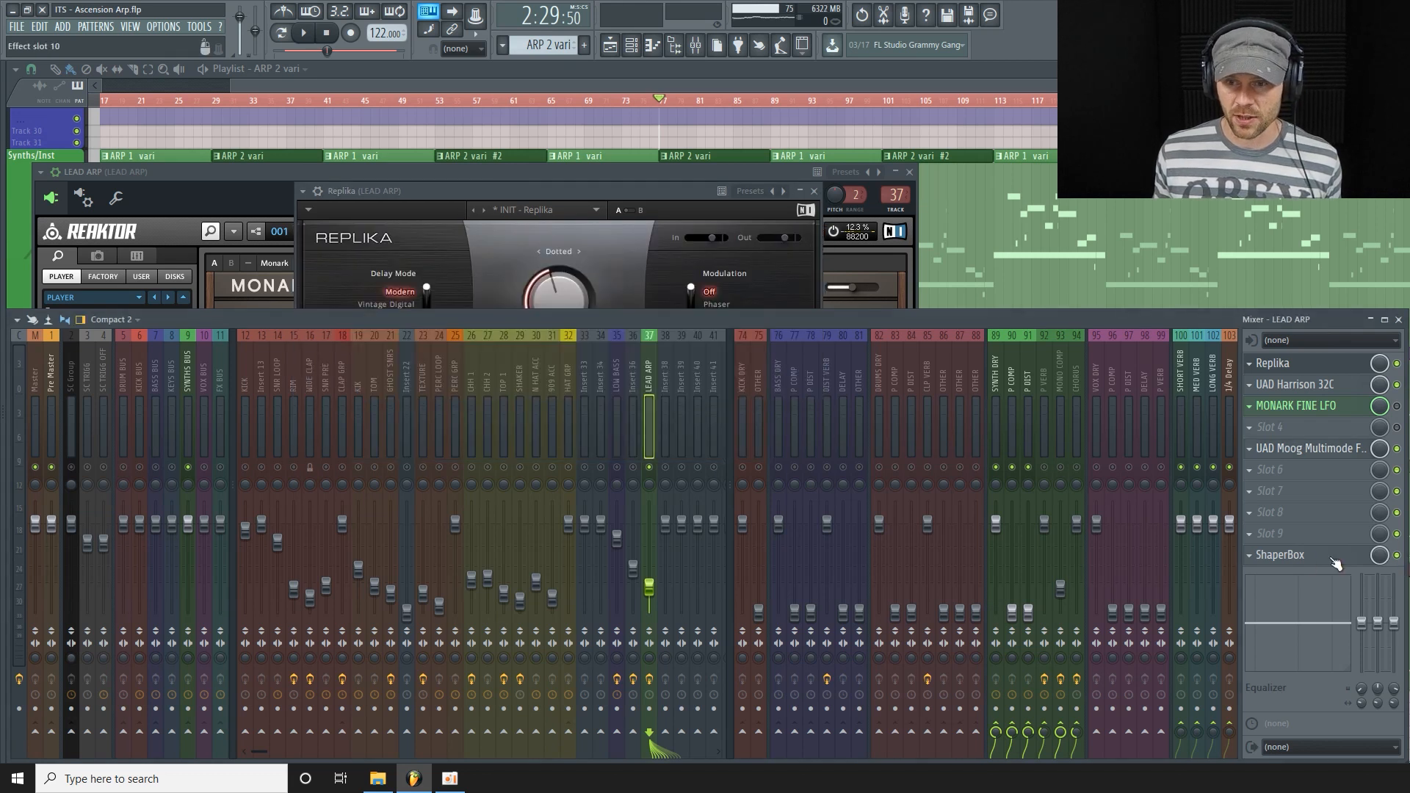
Step: Re-enable ShaperBox and the empty effect slot 4 on the LEAD ARP track
click(1338, 563)
click(1338, 563)
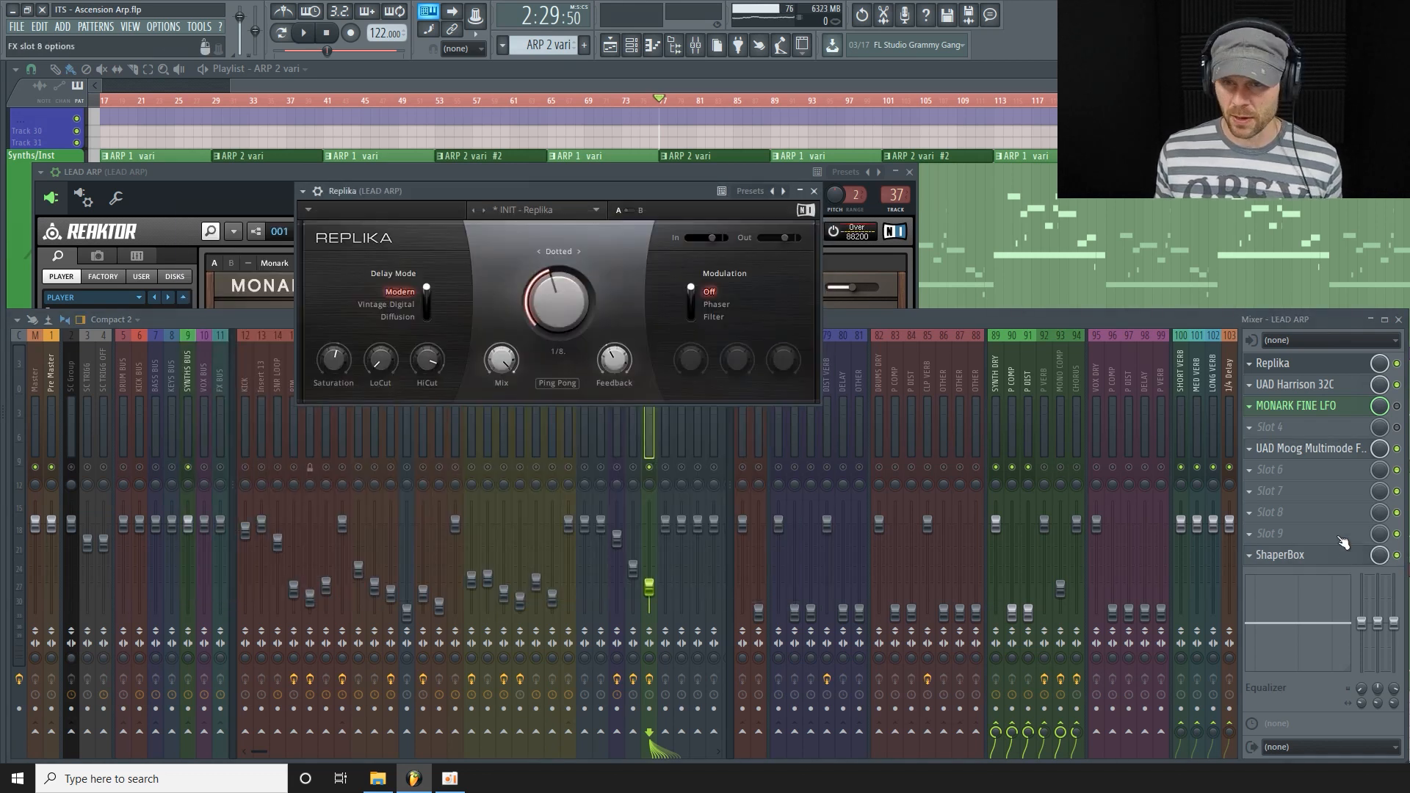
click(1399, 432)
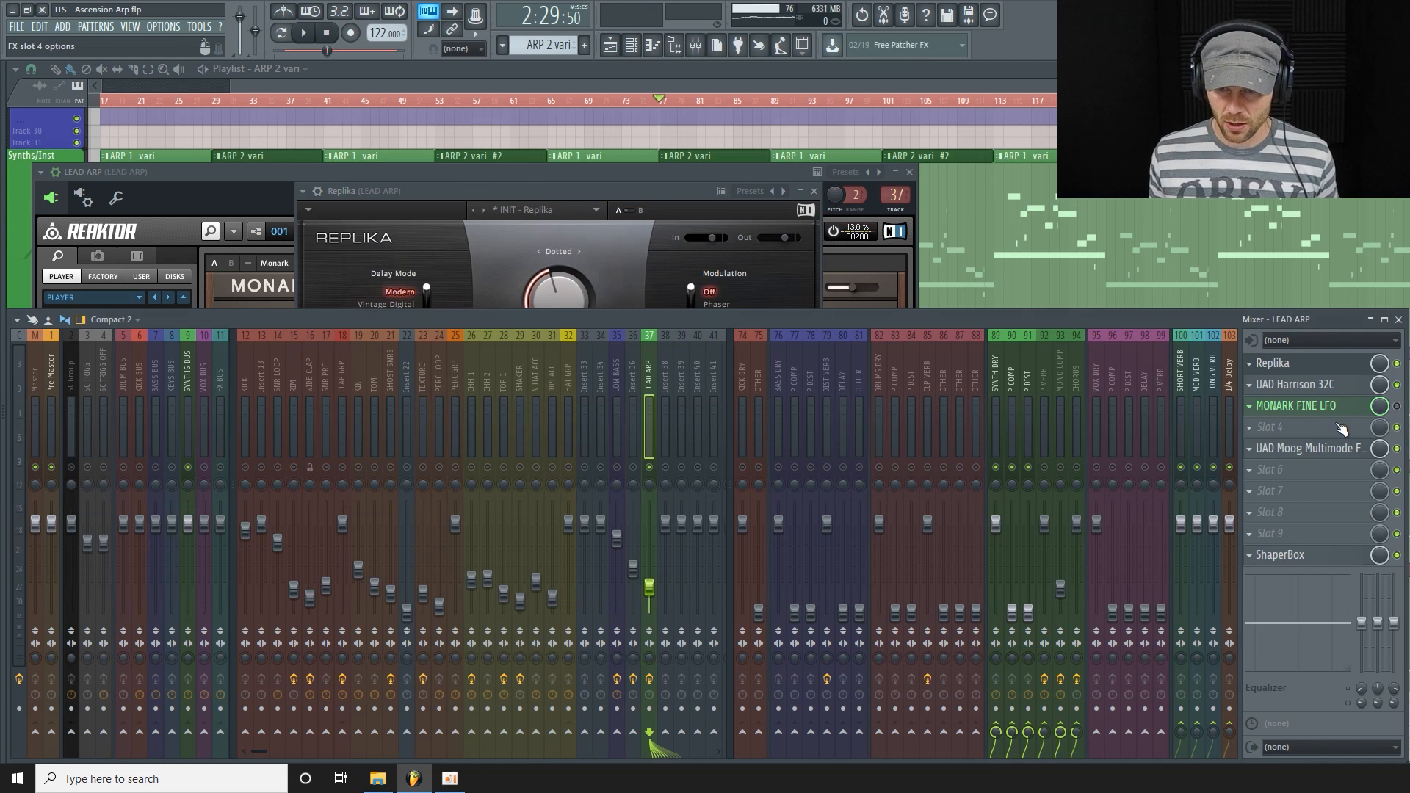
Step: Re-enable the MONARK FINE LFO controller, open its settings beside the Monark synth, and close Replika
click(1397, 405)
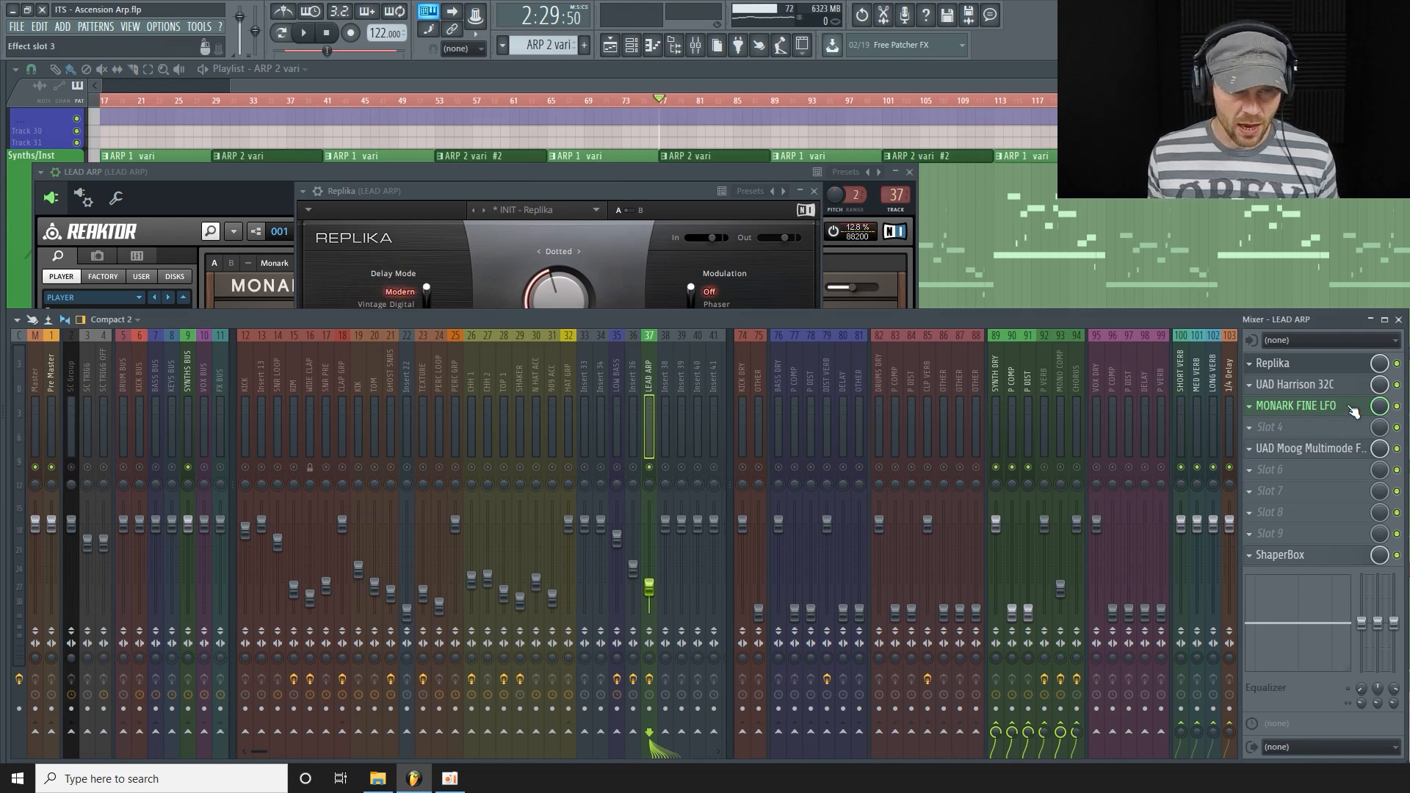
click(1354, 410)
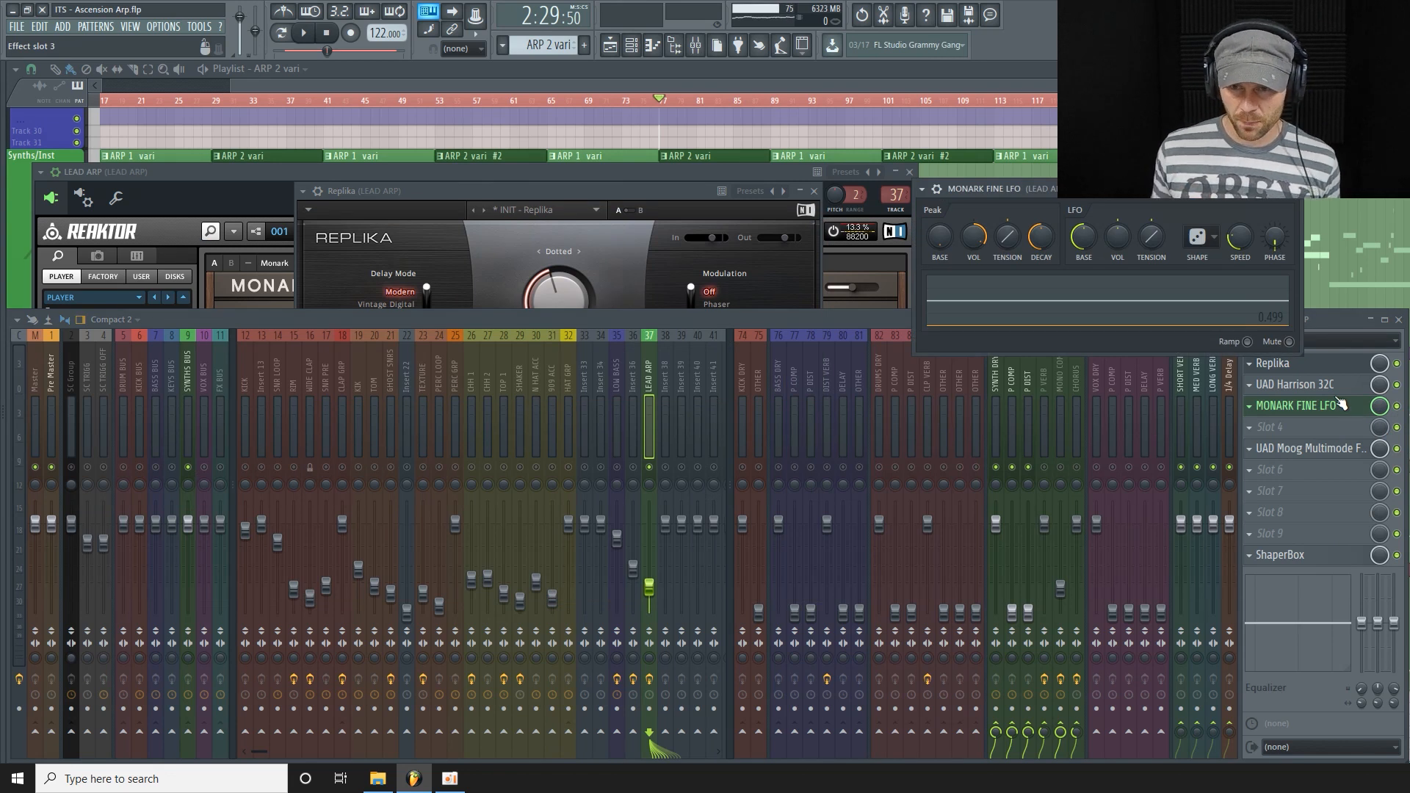
click(815, 192)
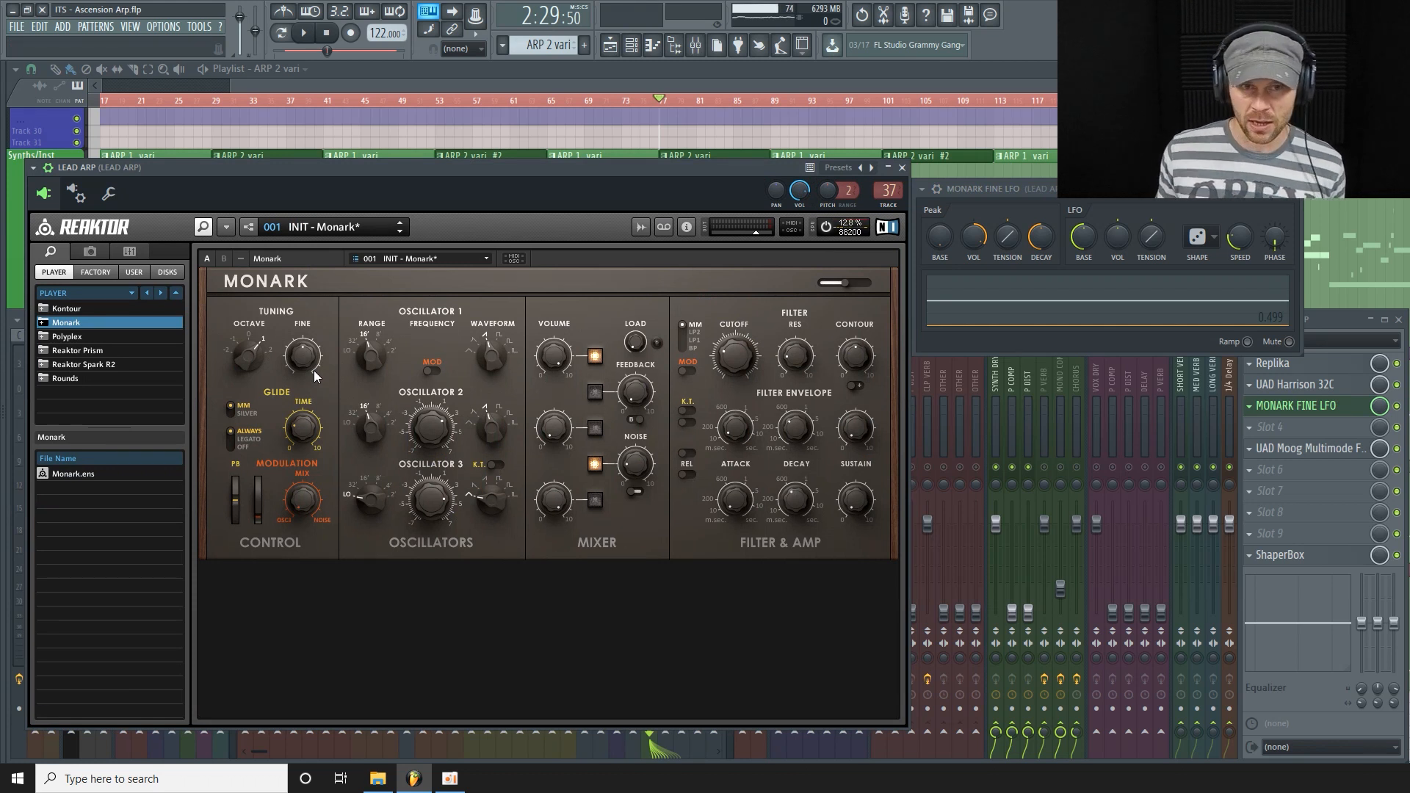
Step: Bring up the playlist and enlarge Track 29 to inspect the start of its Insert 37 LFO amount automation
click(622, 141)
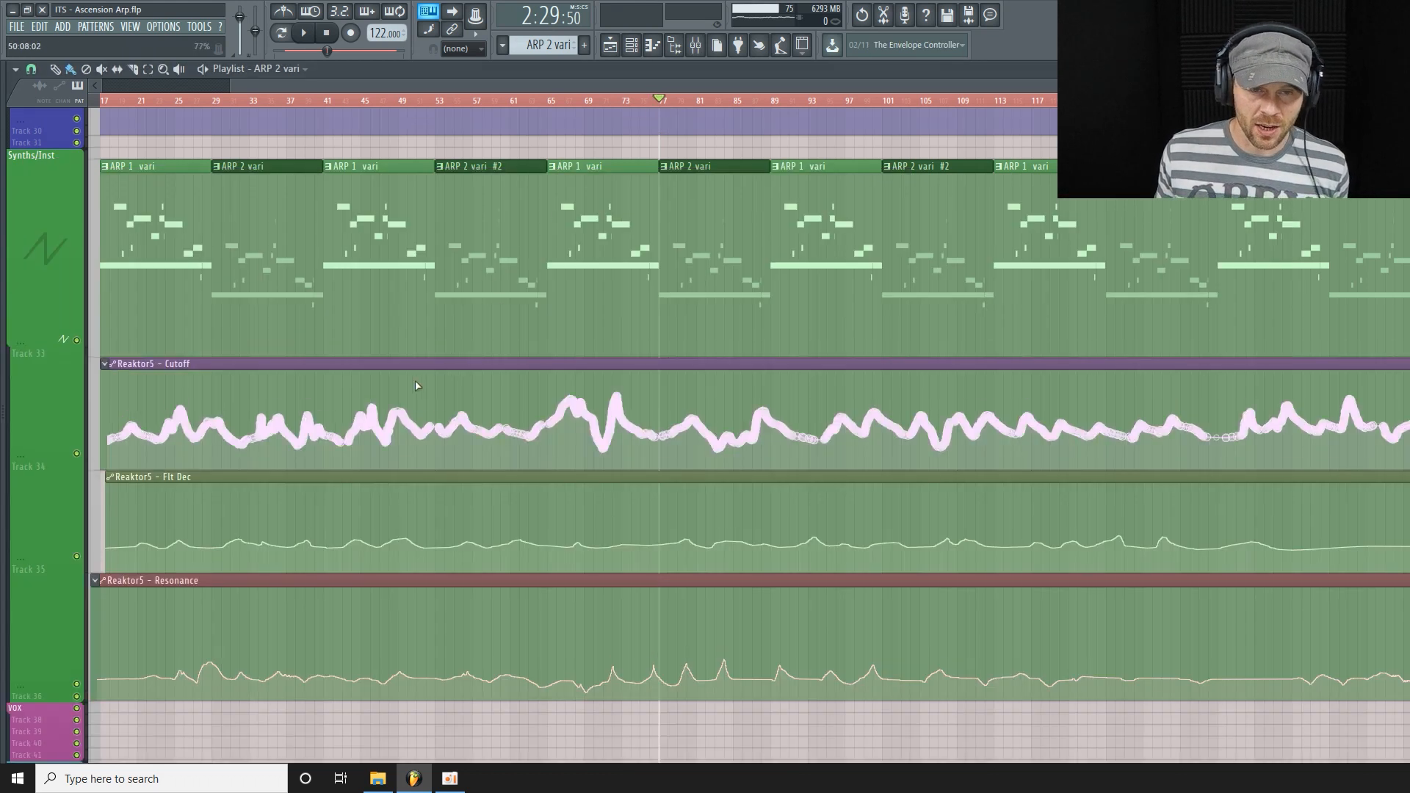
scroll(409, 385, up, 5)
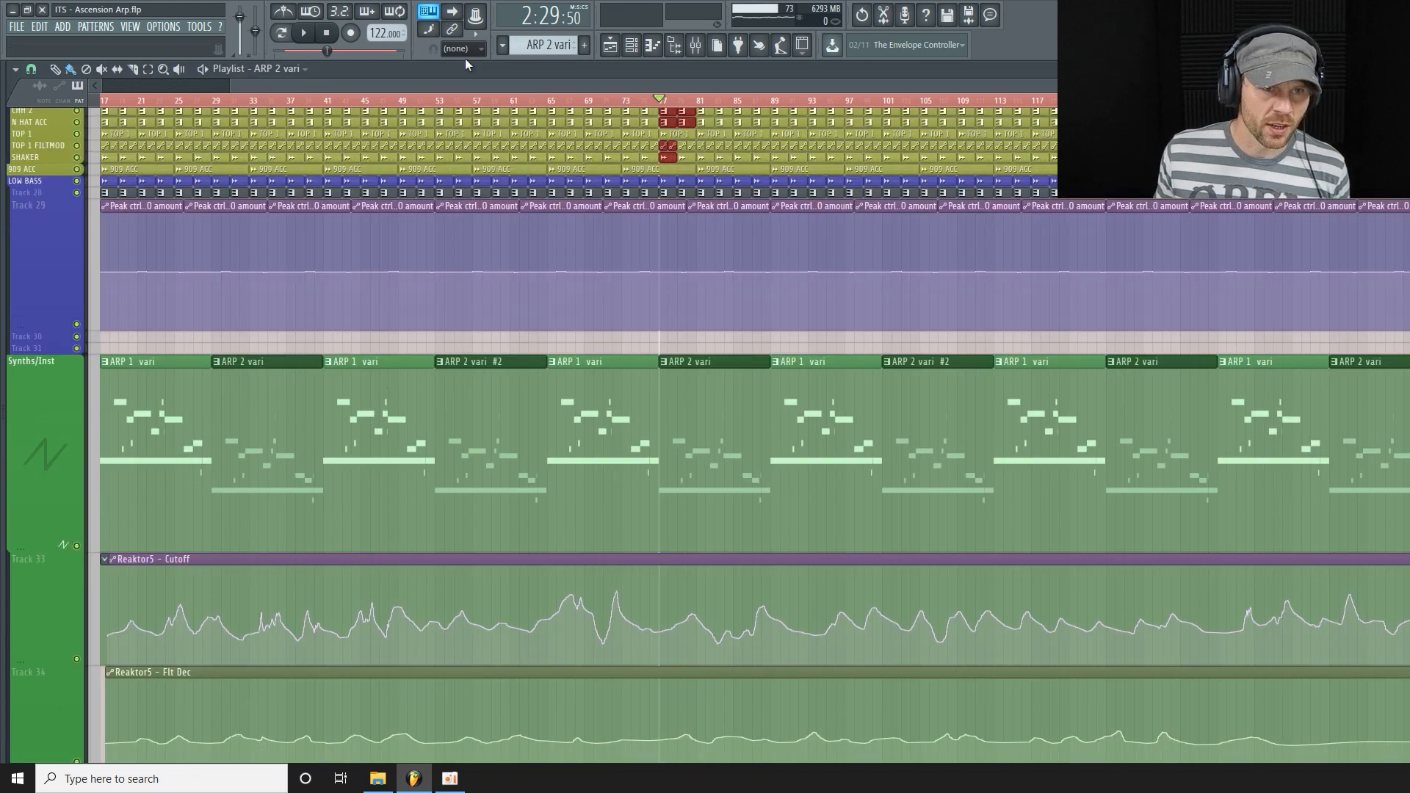
drag(450, 86, 390, 89)
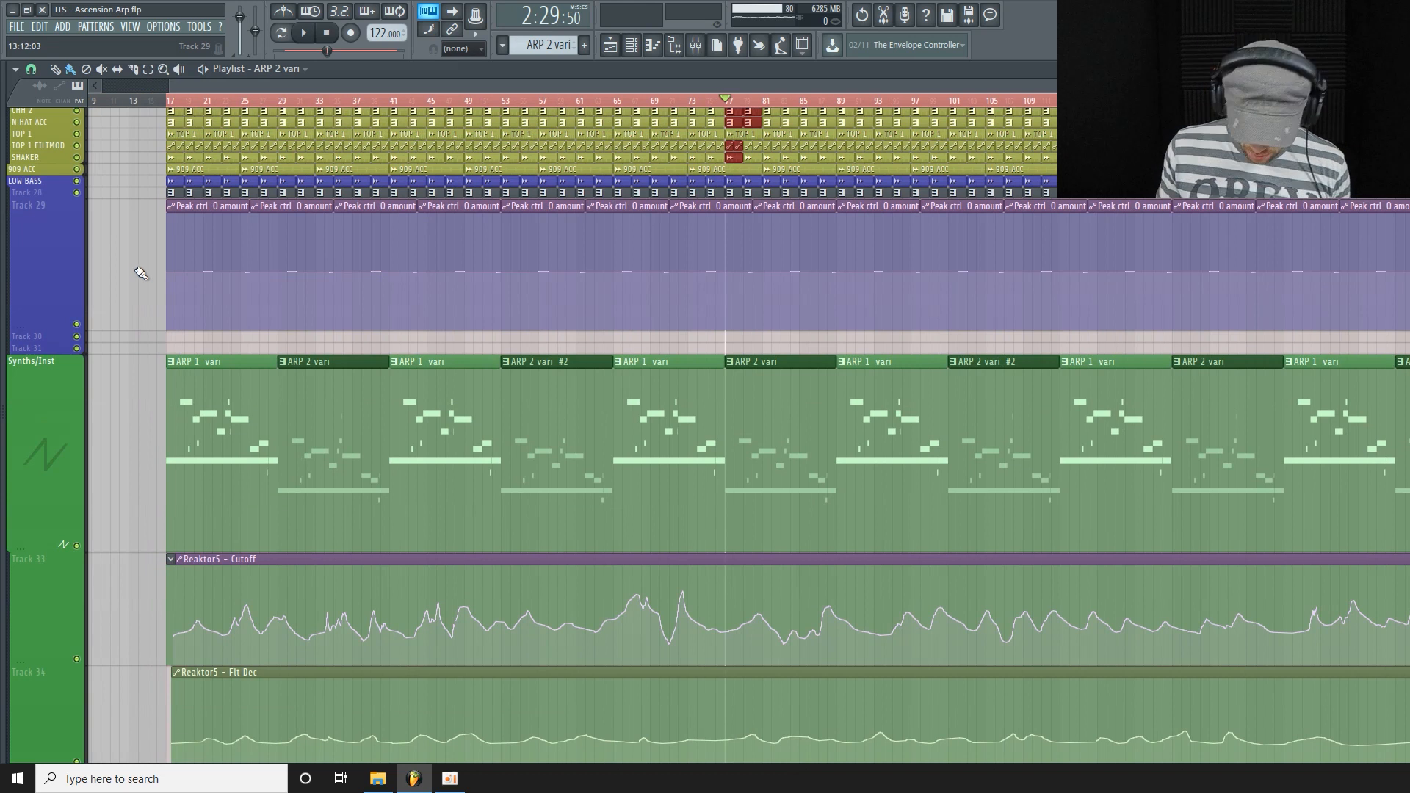
scroll(140, 263, up, 8)
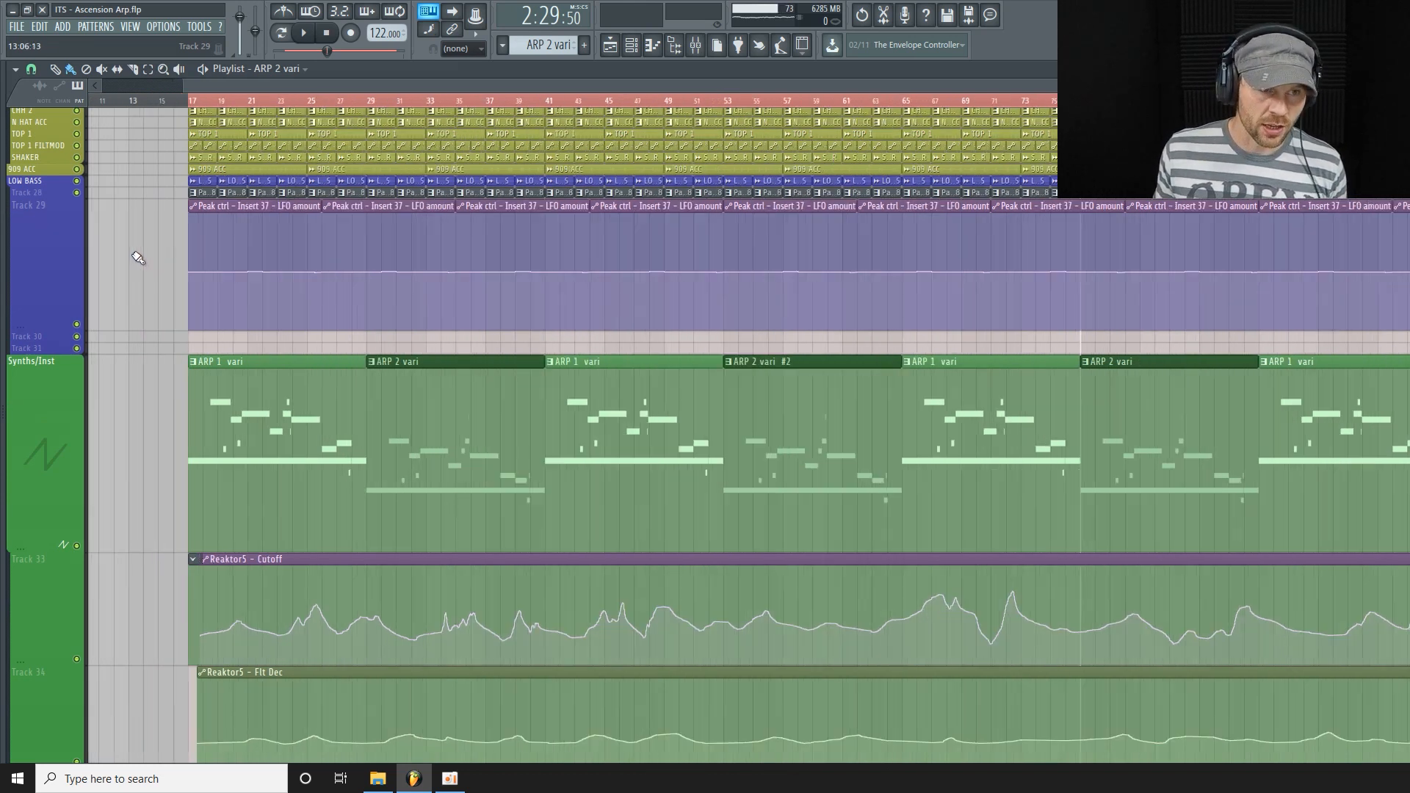
drag(45, 330, 45, 505)
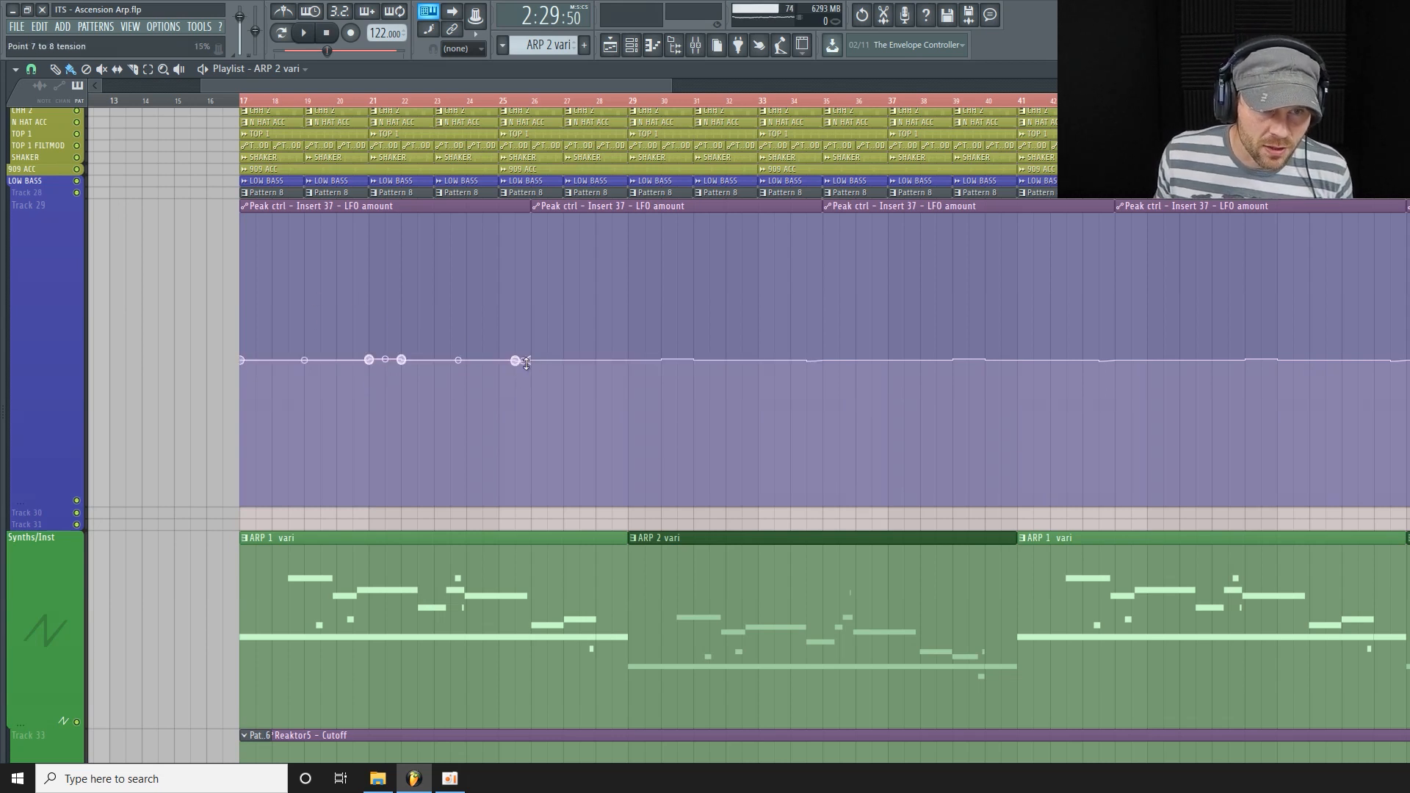
Step: Look over the repeated Insert 37 LFO amount automation clips along Track 29
scroll(525, 363, up, 2)
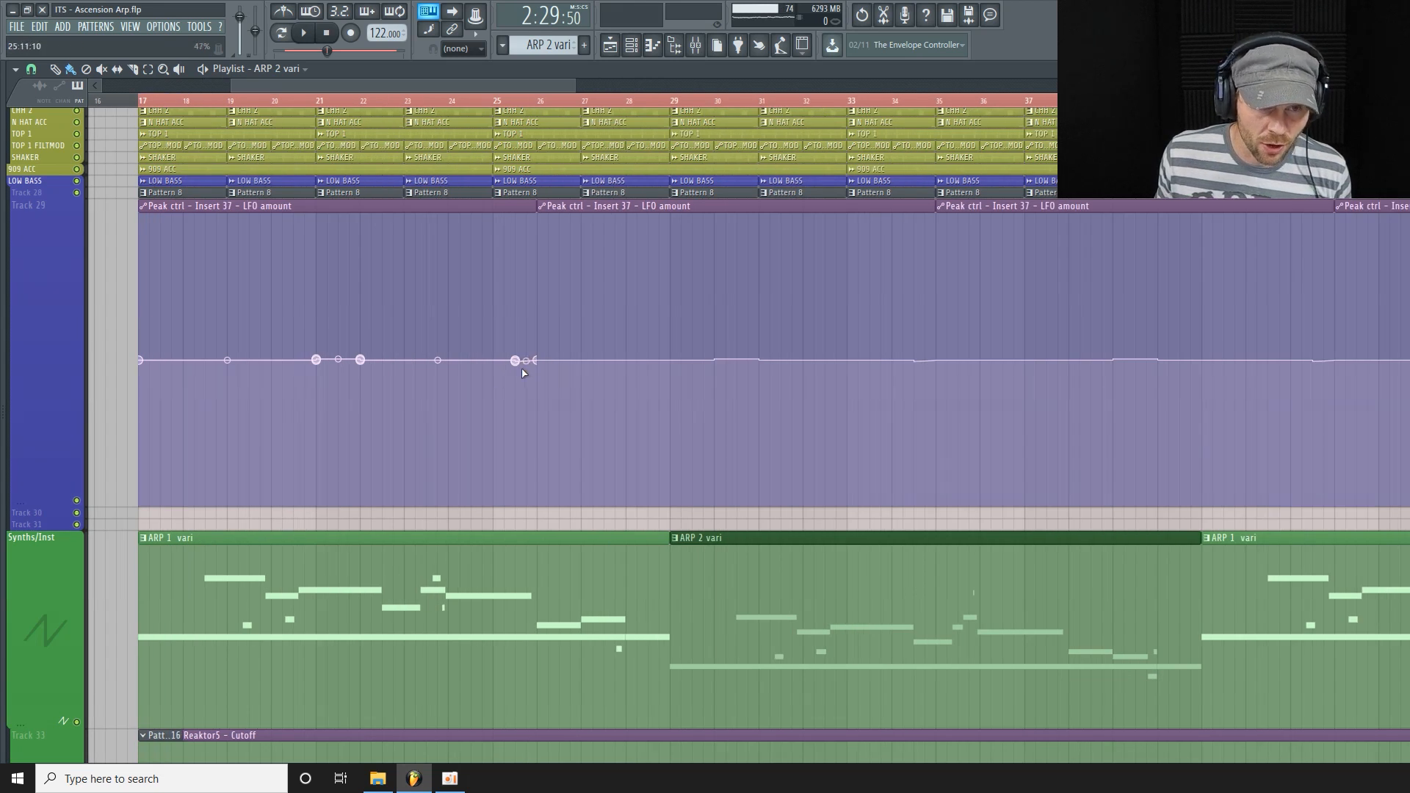
scroll(534, 328, down, 2)
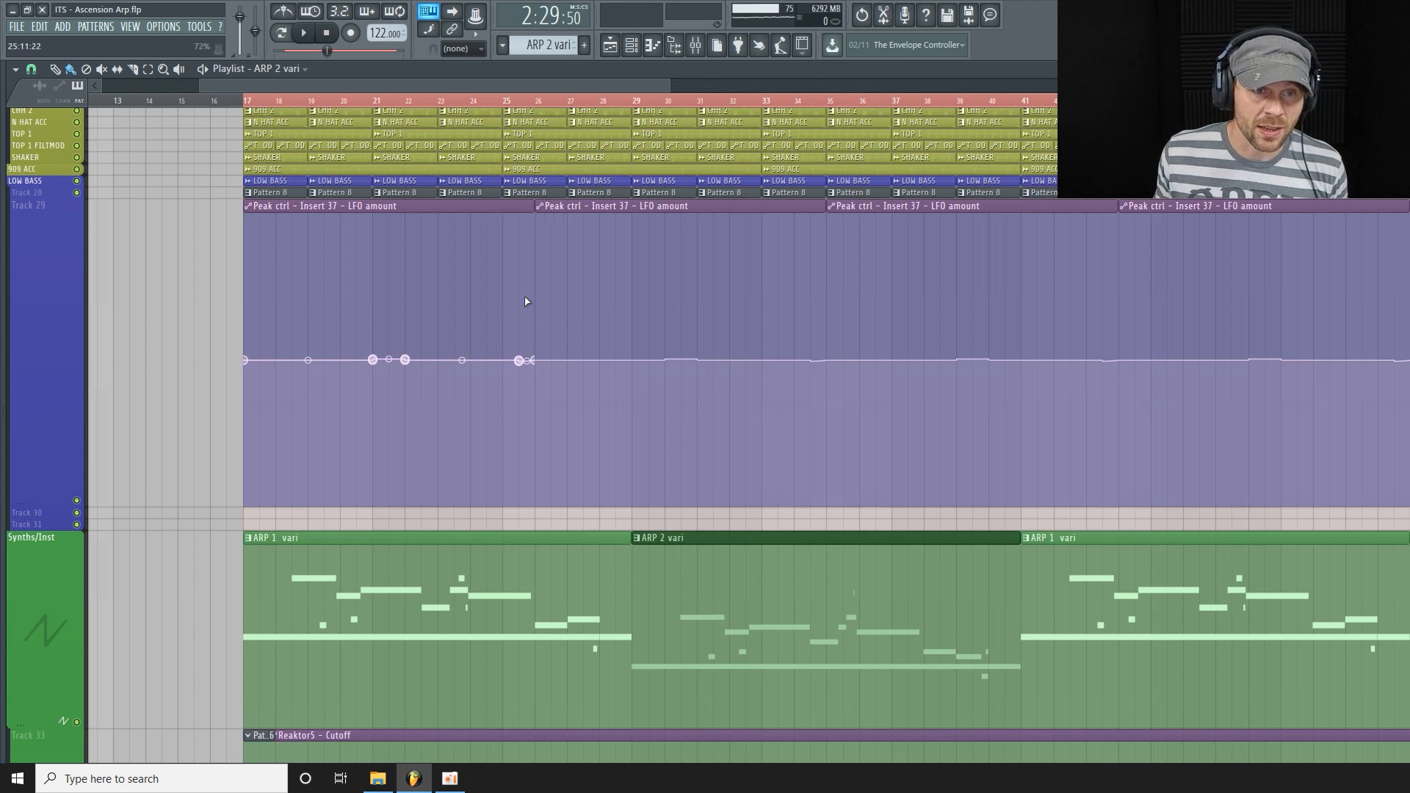
drag(650, 84, 931, 129)
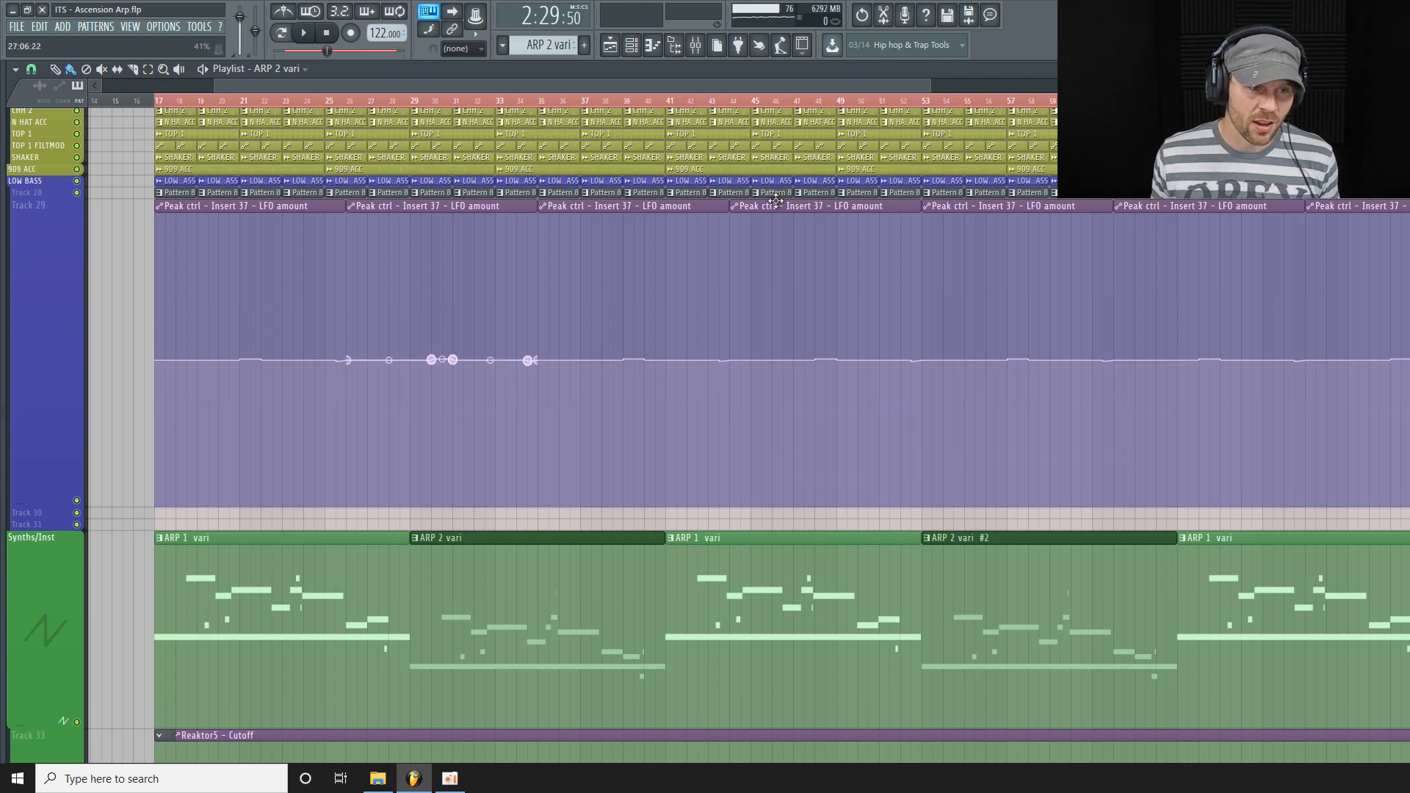
Step: Reduce Track 29's height and bring the Reaktor5 Cutoff, Flt Dec and Resonance automation clips into view over a longer stretch of the arrangement
drag(40, 507, 73, 285)
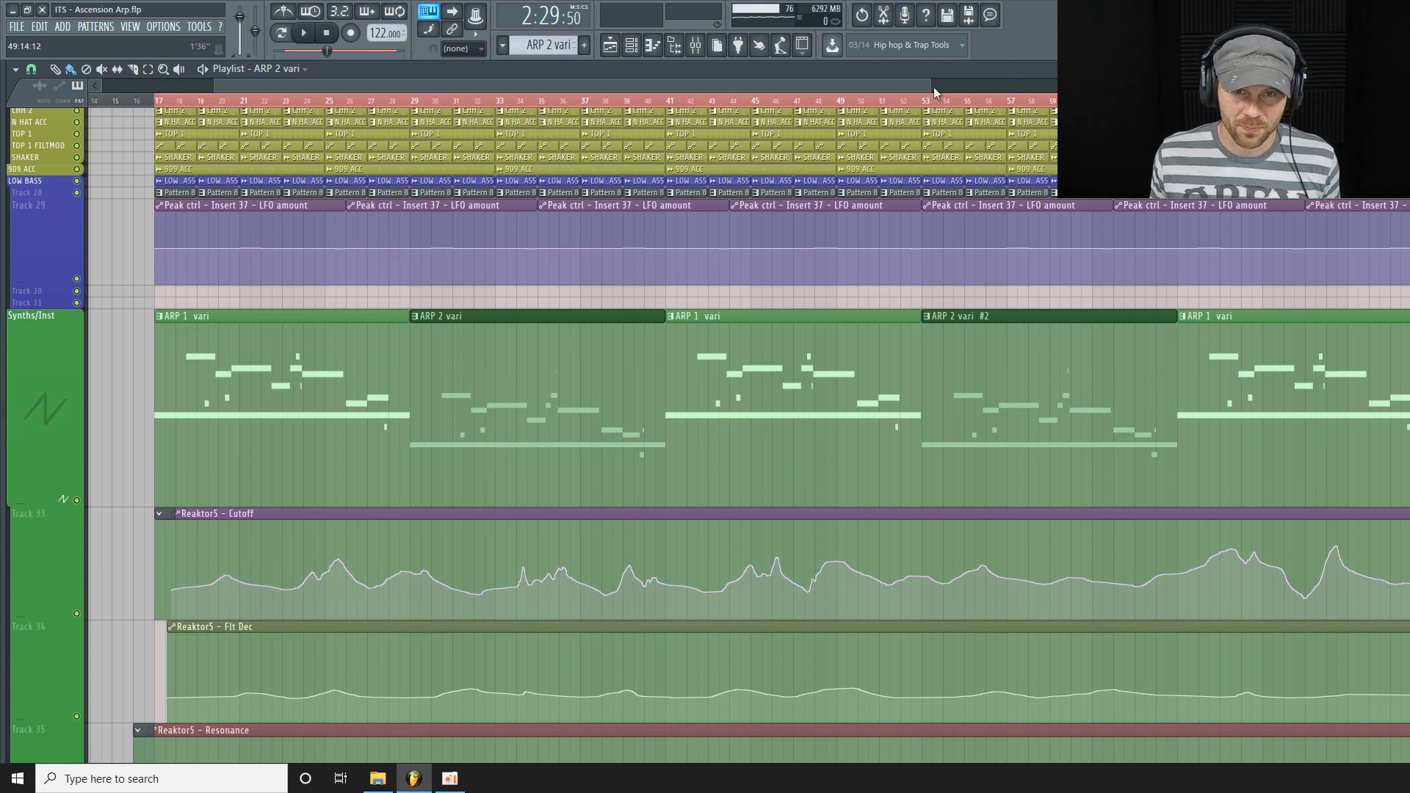
drag(930, 87, 1257, 89)
drag(1074, 87, 1404, 87)
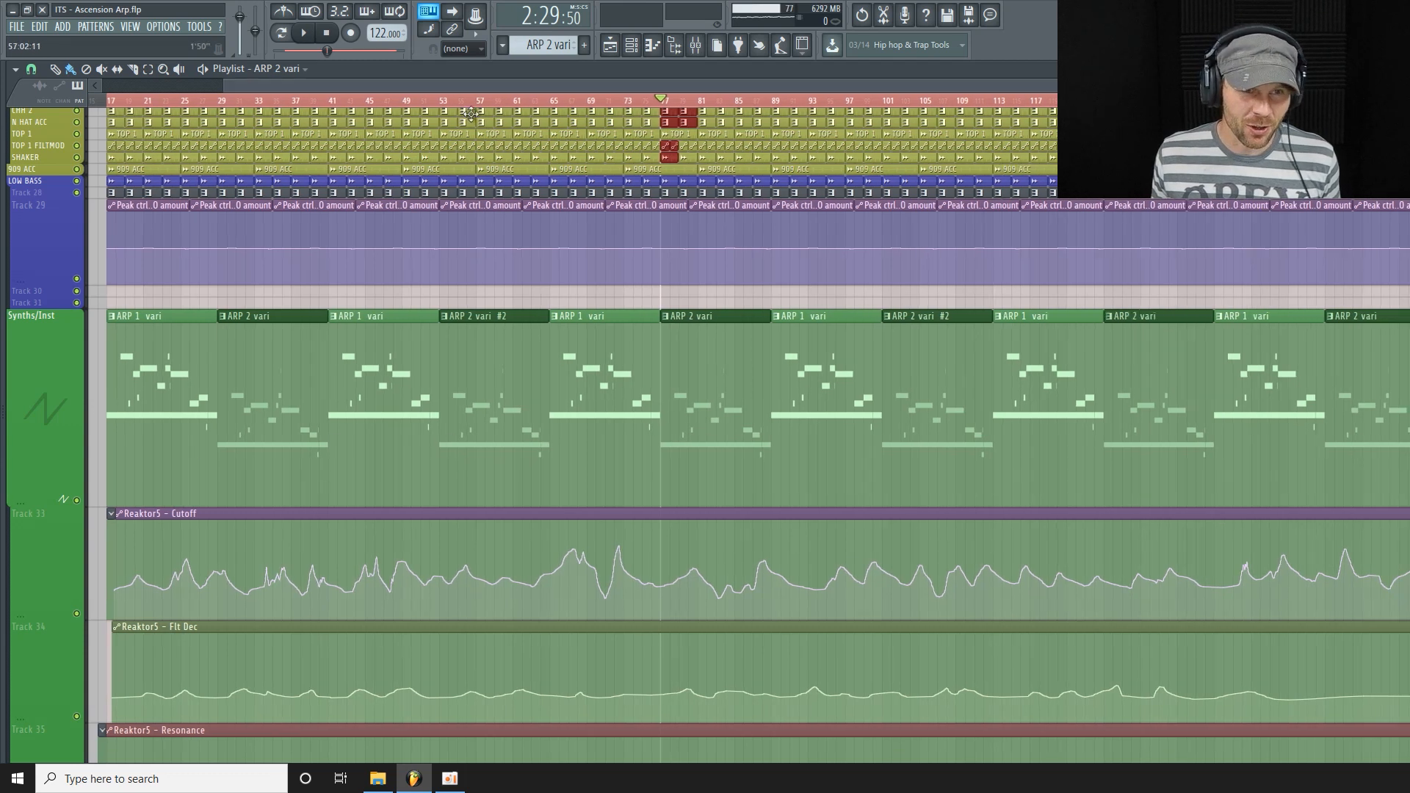
drag(493, 86, 501, 87)
scroll(410, 192, down, 4)
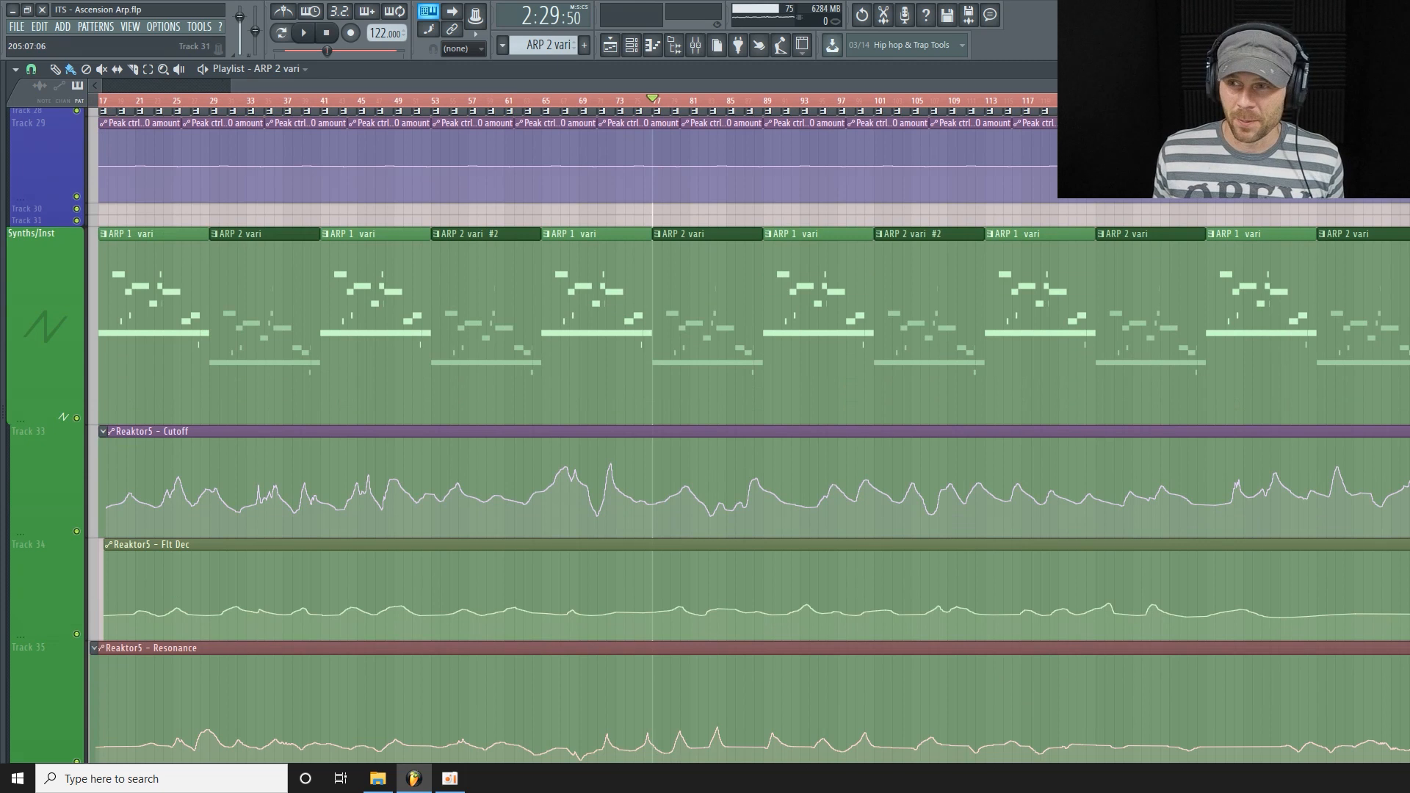
scroll(410, 208, down, 4)
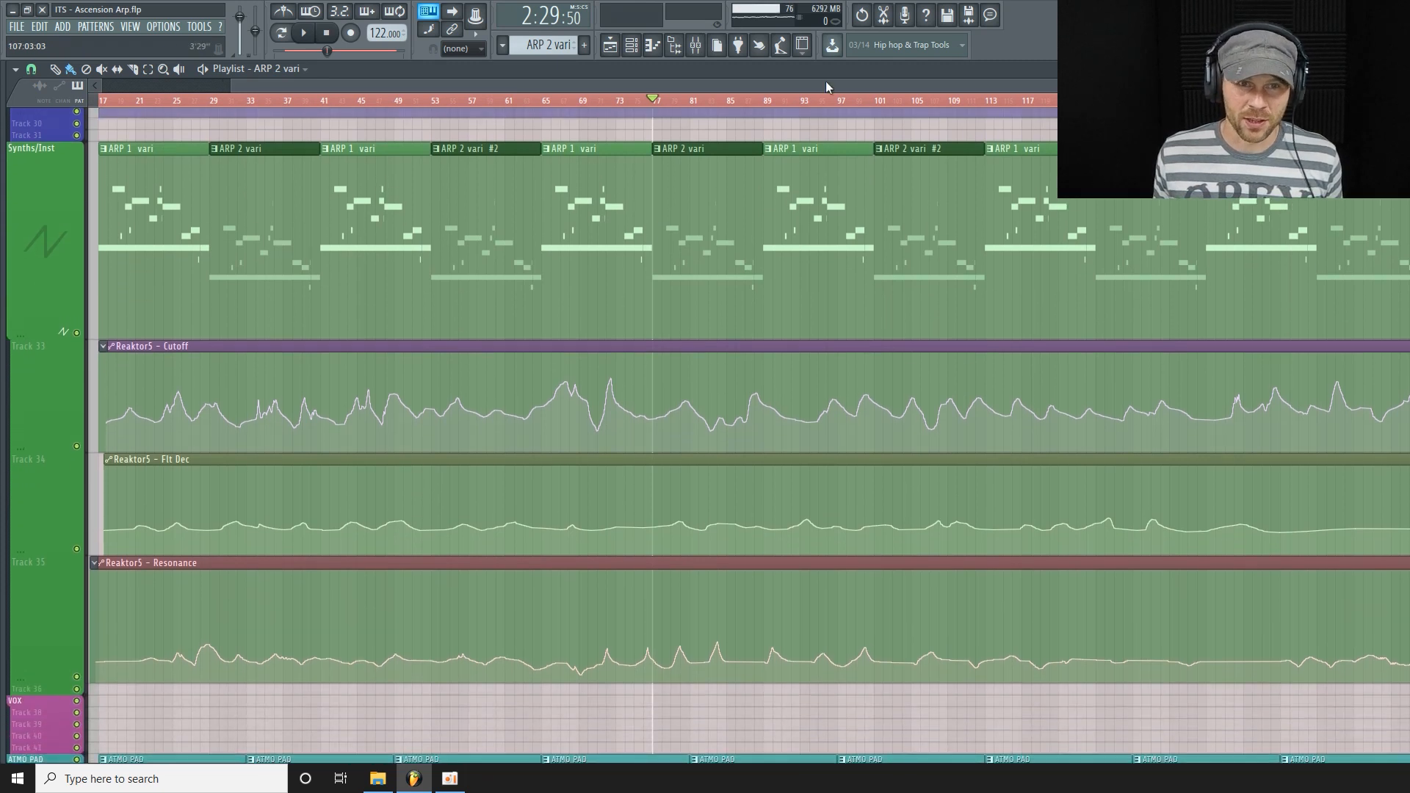
Step: Bring up the mixer to check the P VERB and LEAD ARP effect chains, and audition the arp section
click(692, 46)
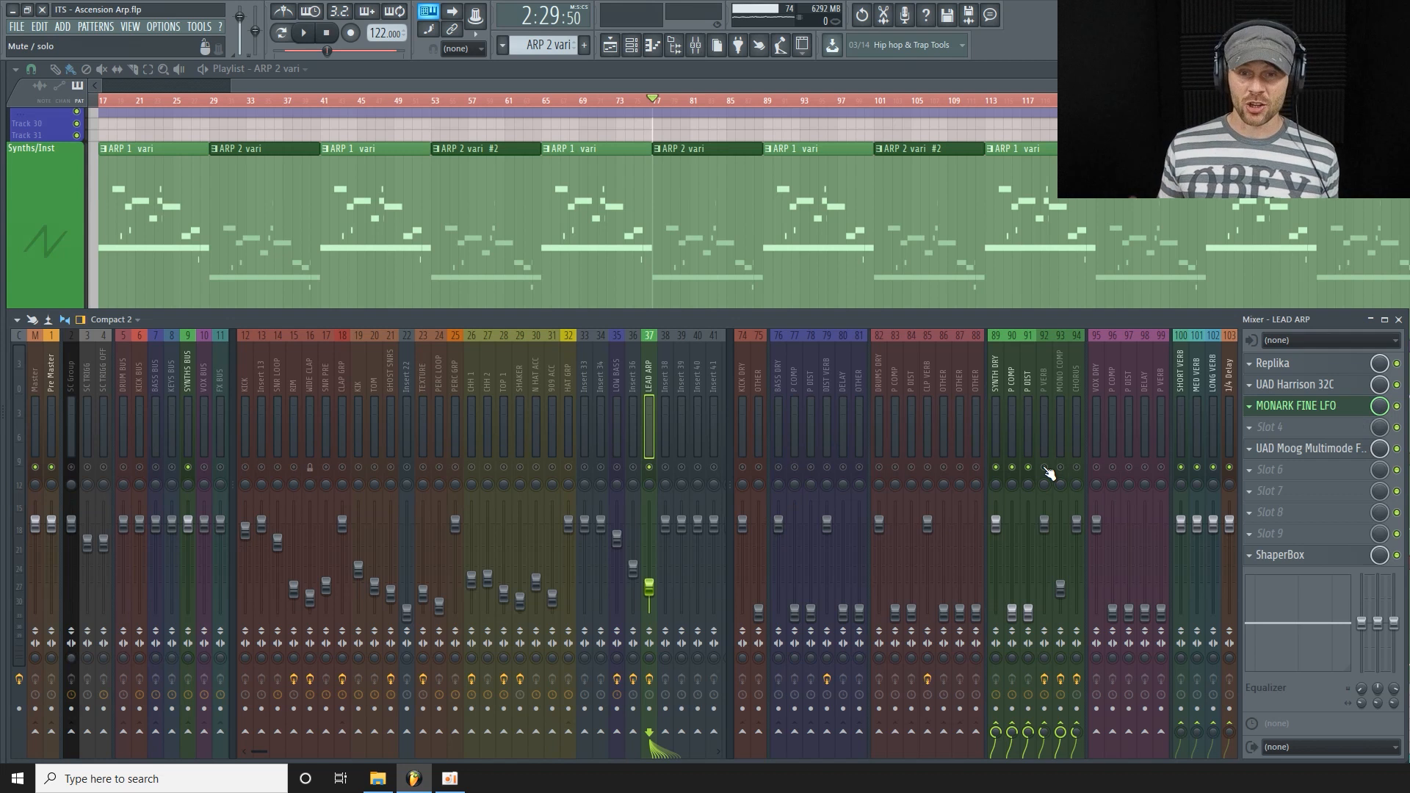
click(1047, 377)
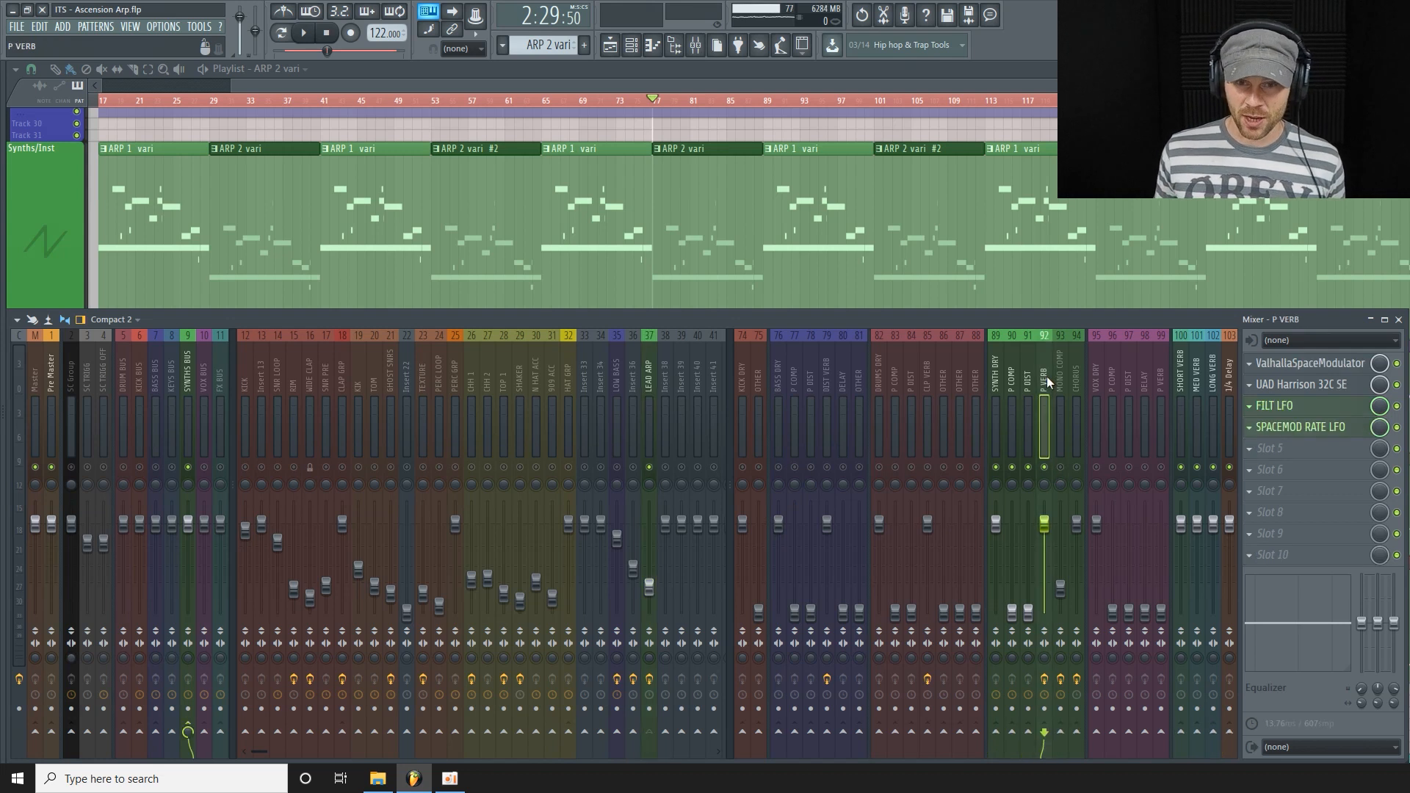
click(651, 364)
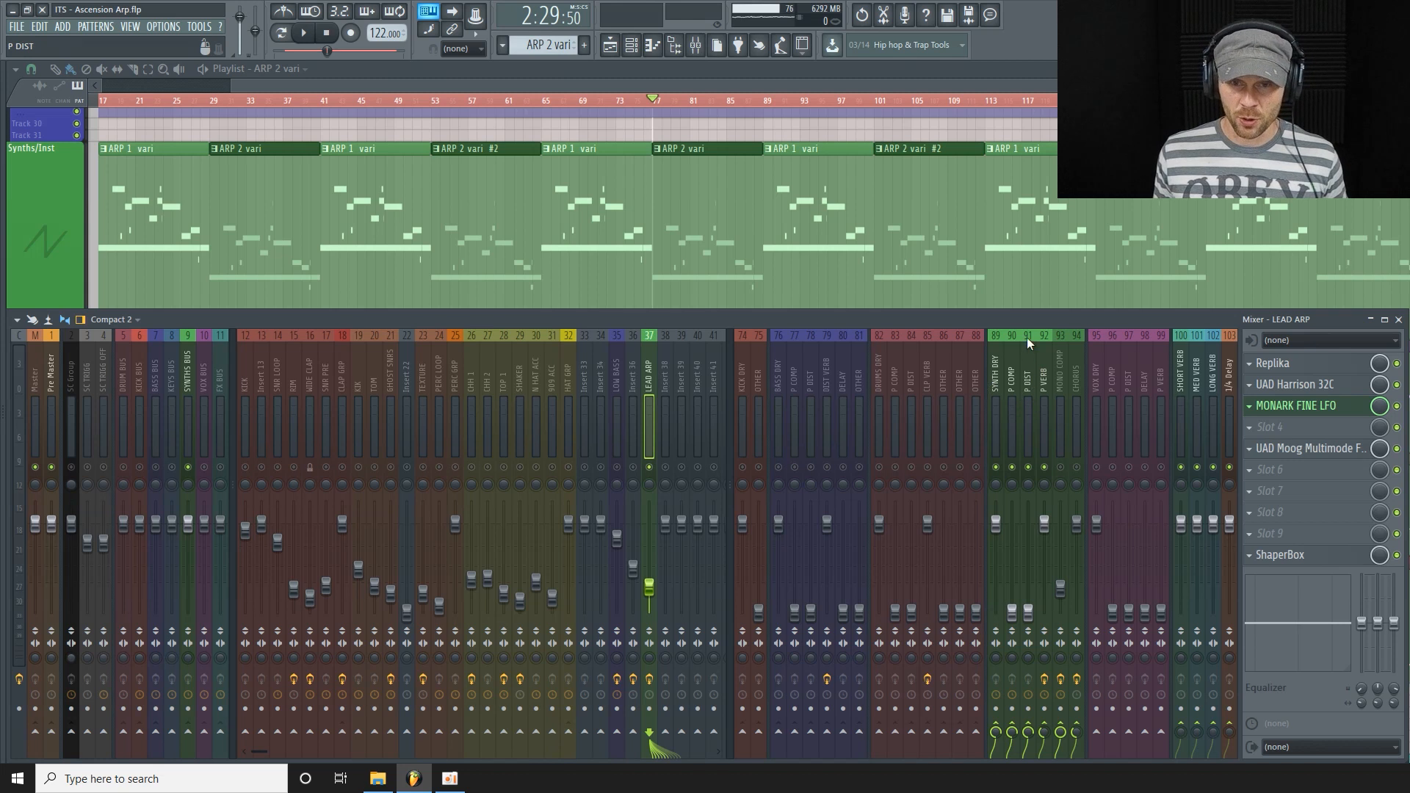
key(space)
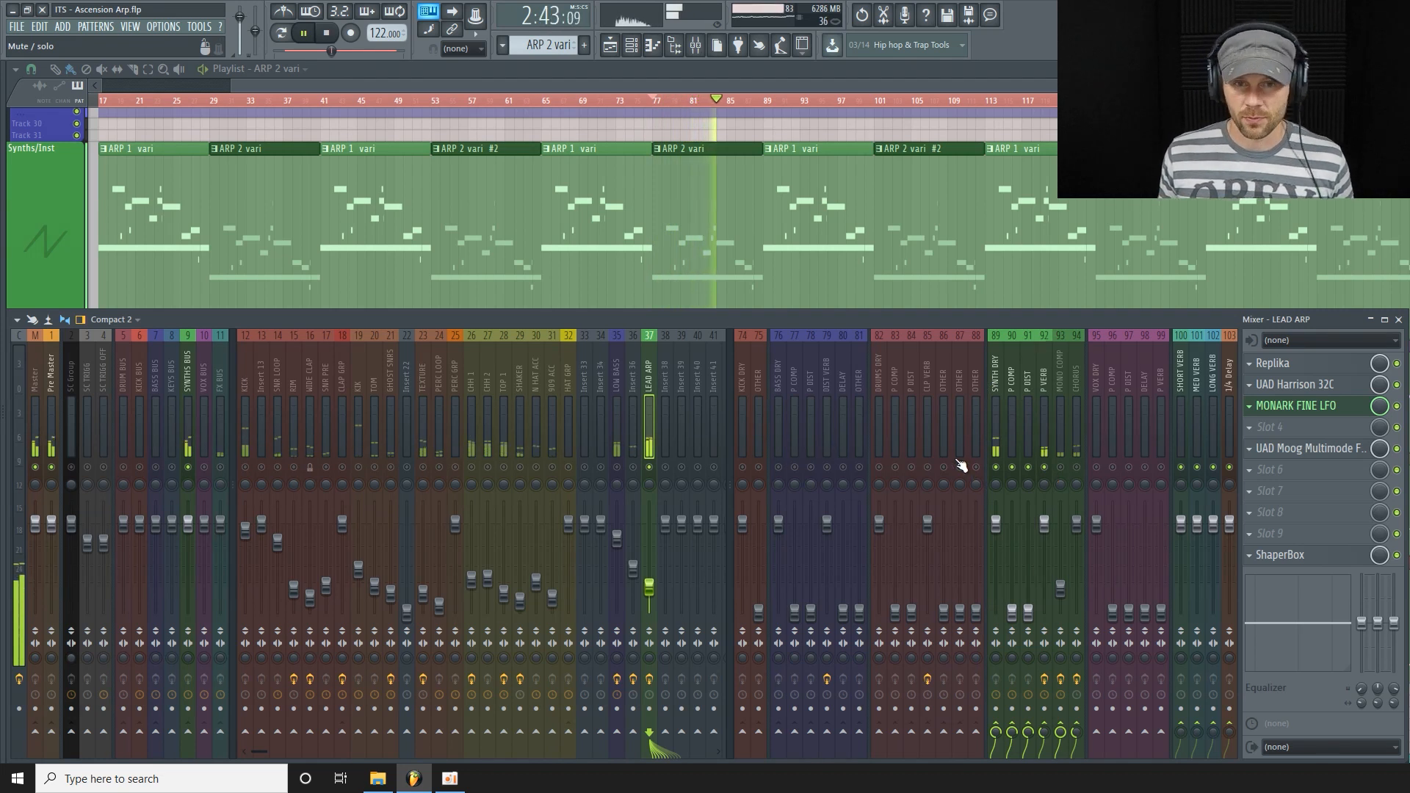
click(326, 32)
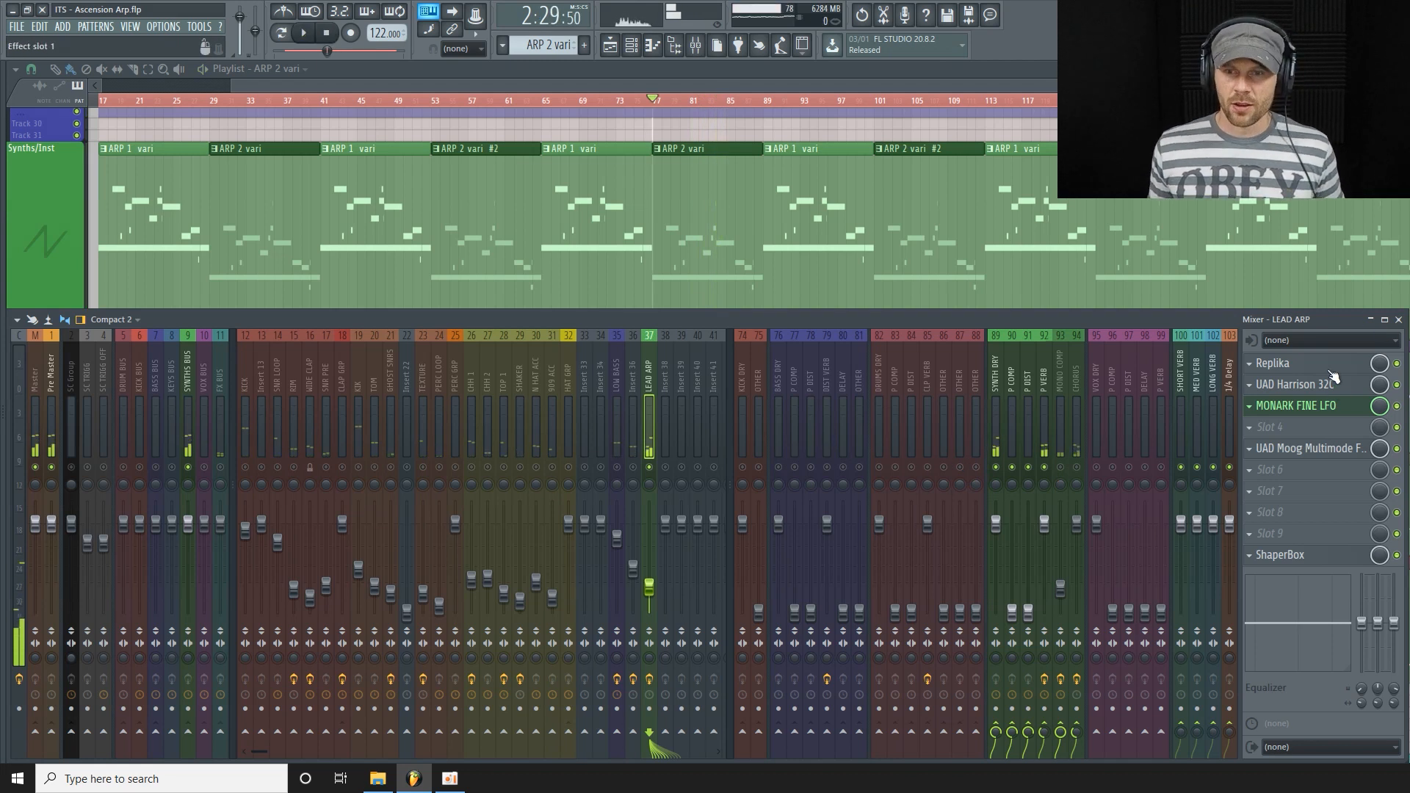
Step: Inspect the ValhallaSpaceModulator and UAD Harrison 32C SE settings on the P VERB track, and close both plugins
click(1042, 378)
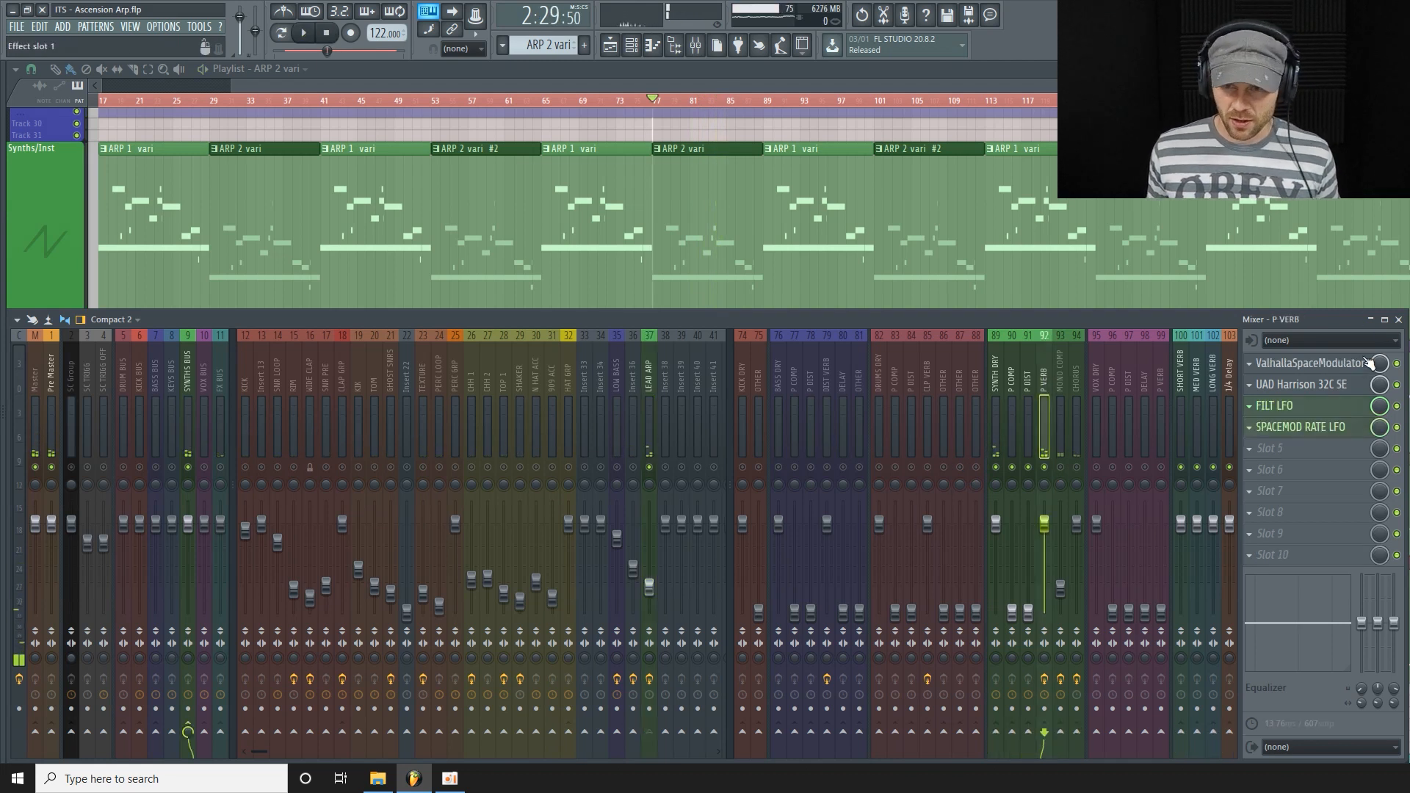
click(1329, 368)
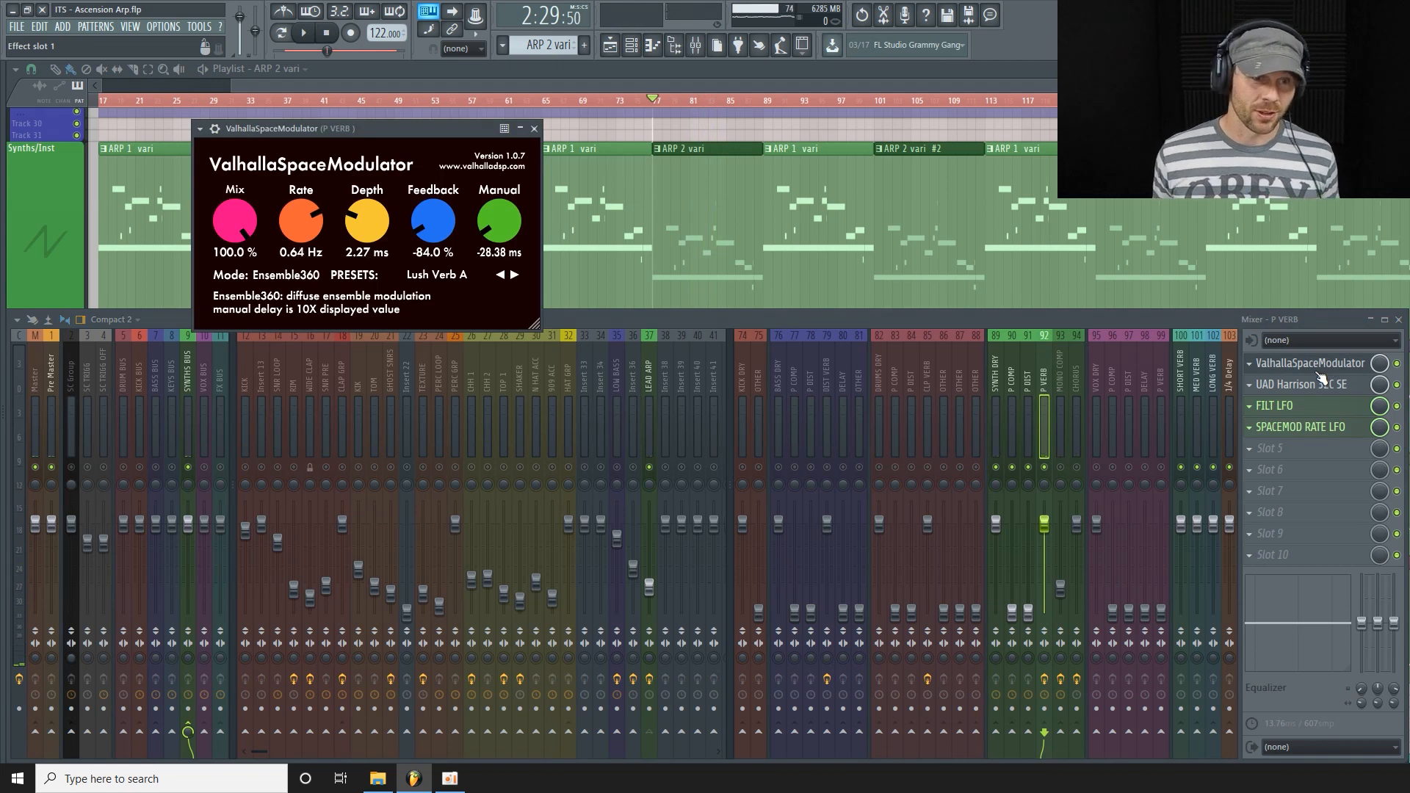
mouse_move(407, 126)
mouse_down()
mouse_move(428, 117)
mouse_move(429, 142)
mouse_up()
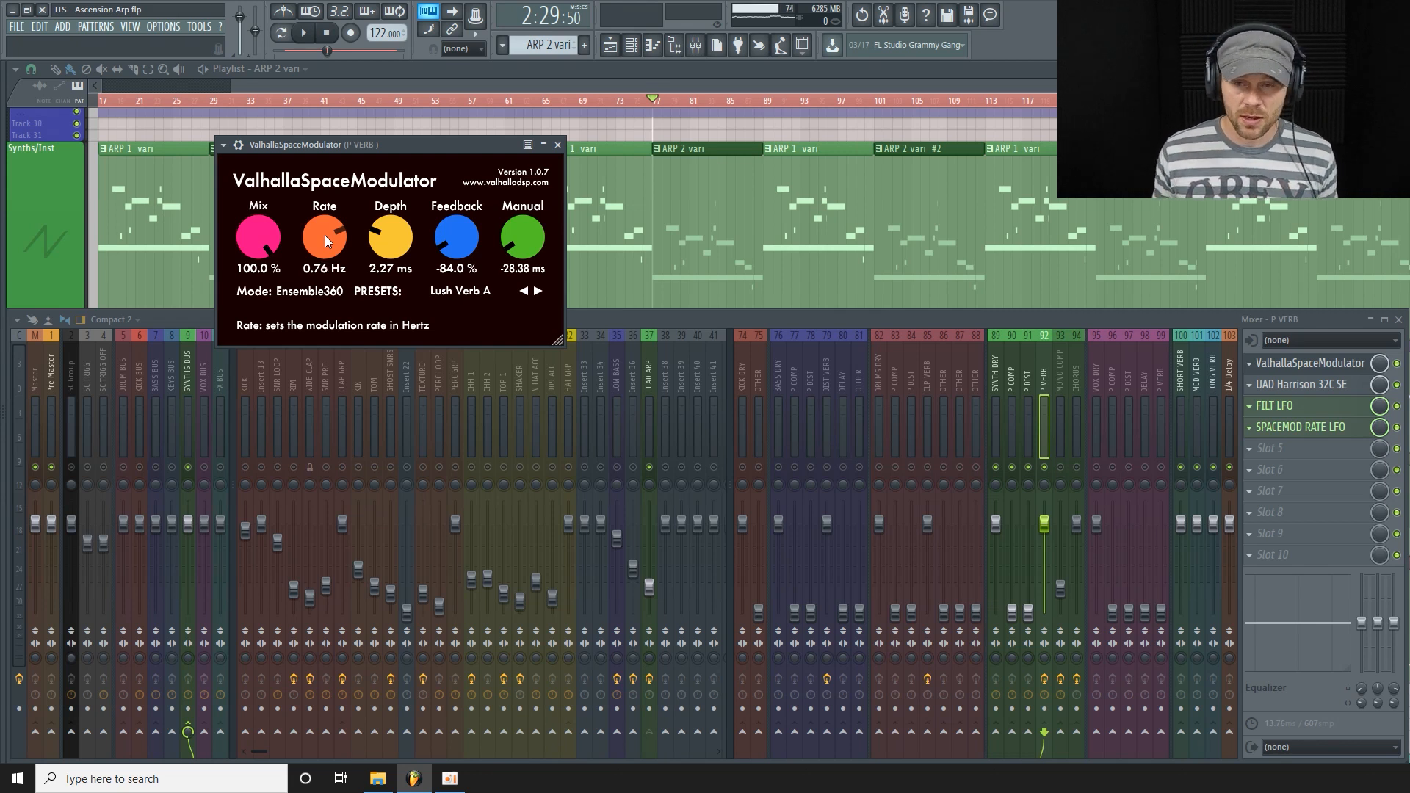
click(1350, 390)
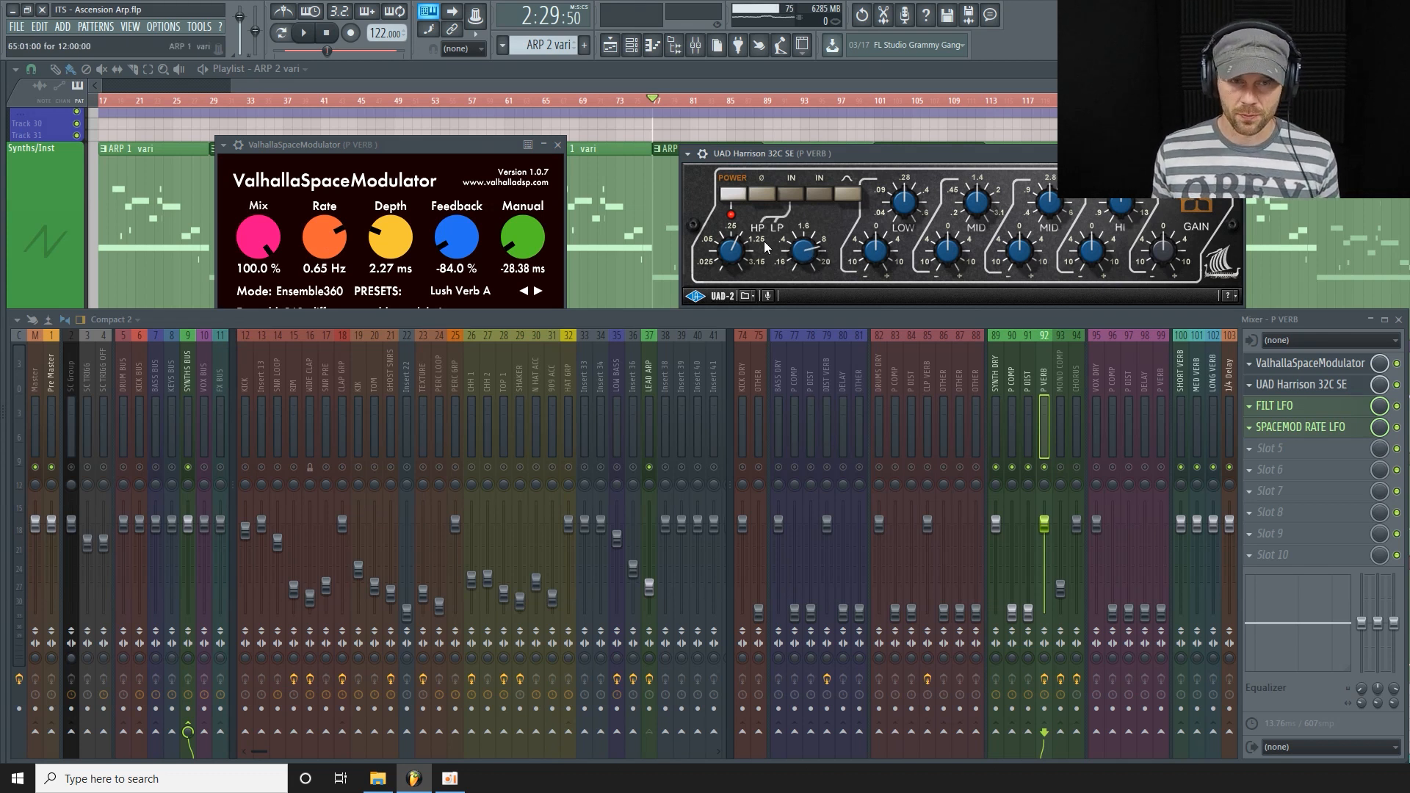
click(562, 147)
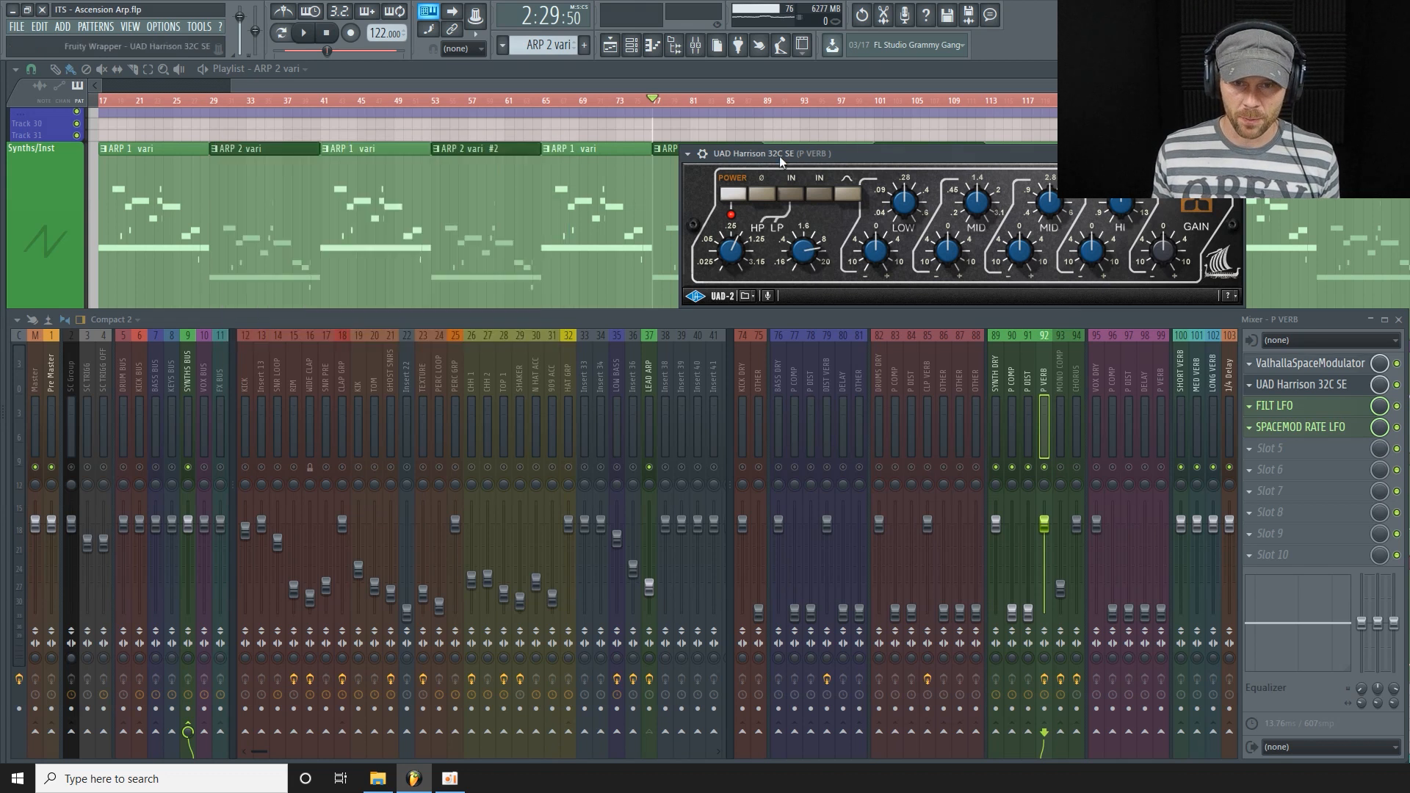
click(1237, 153)
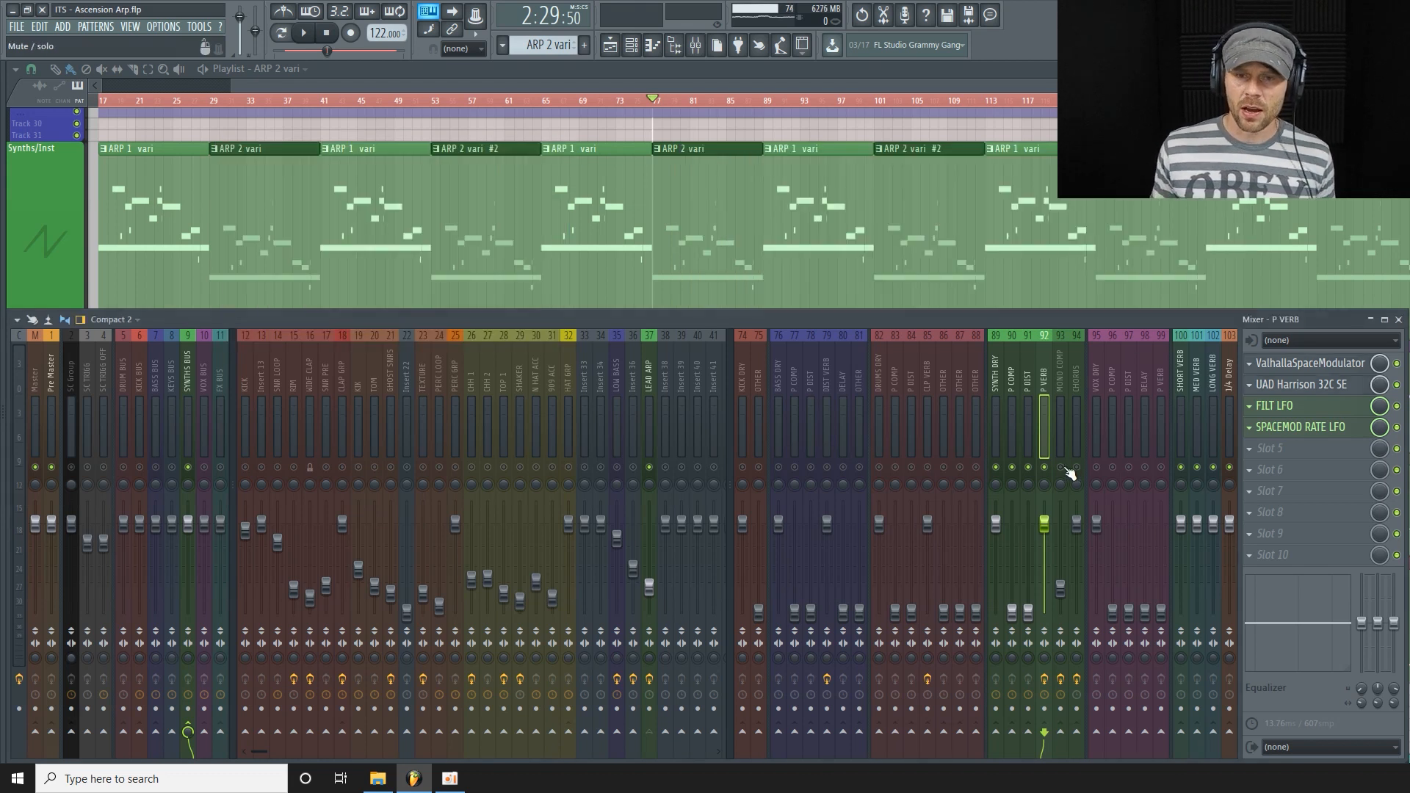
Step: Unmute the MONO COMP track, and review the Replika and MONARK FINE LFO settings on the LEAD ARP track
click(653, 386)
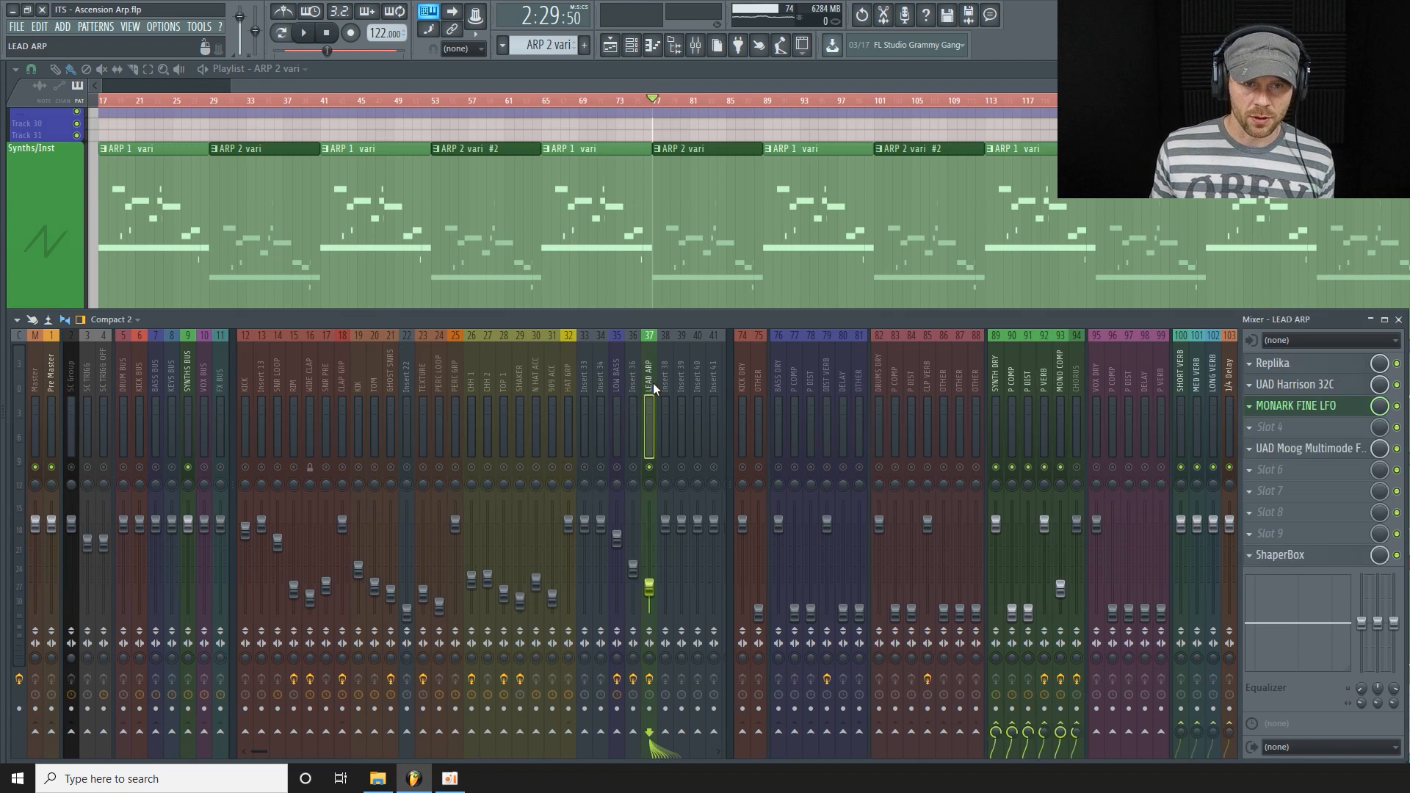
click(1312, 365)
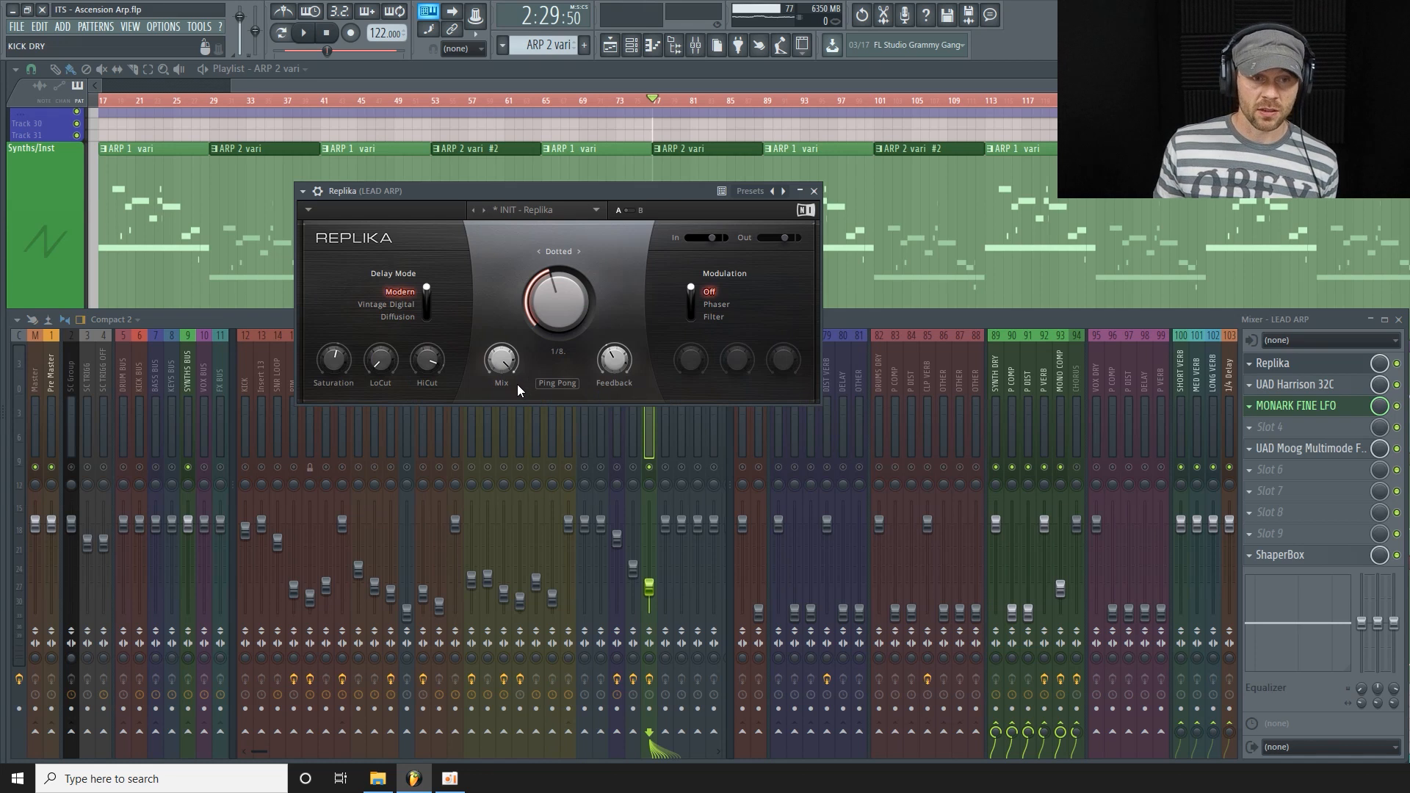
click(814, 191)
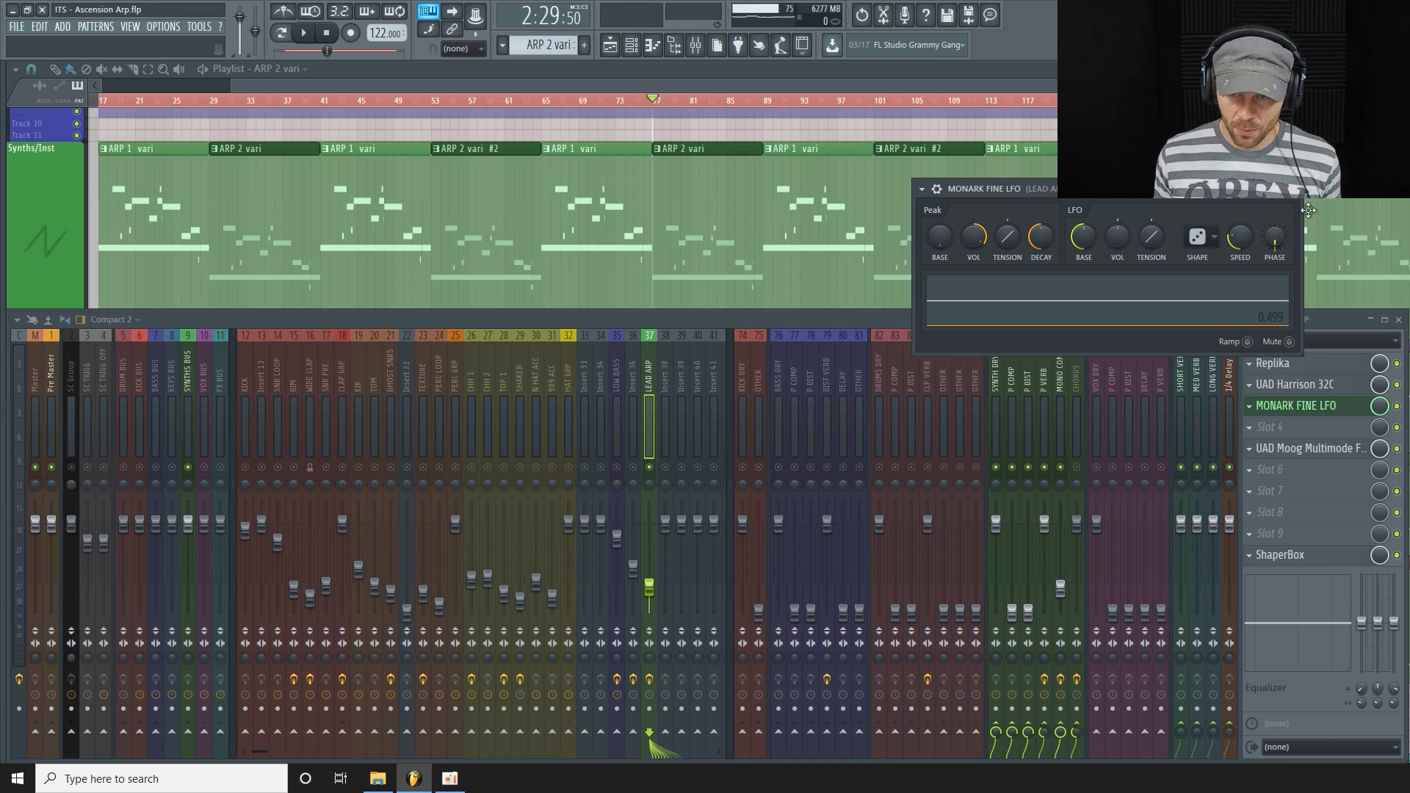
click(1293, 189)
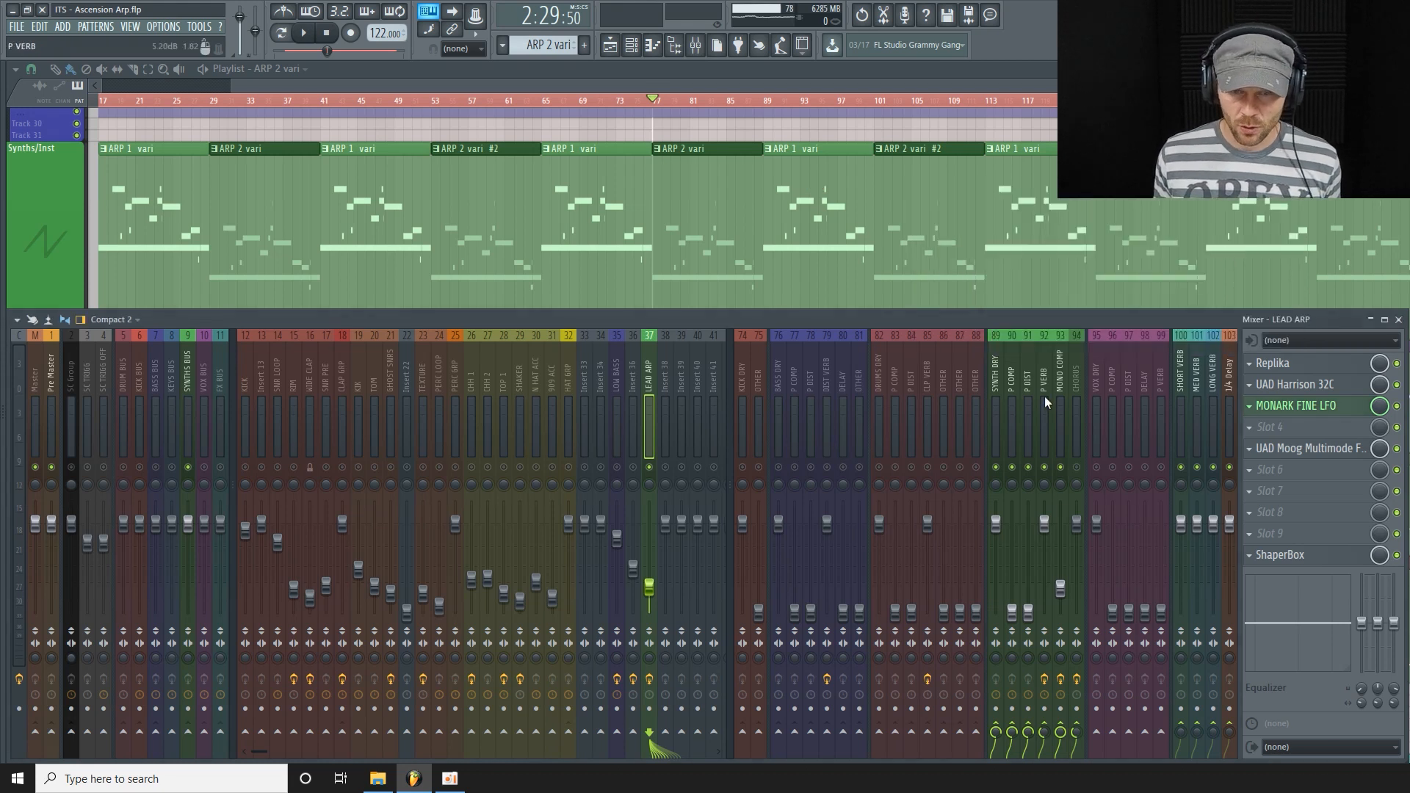
Step: View the bx_solo and UAD UA 1176LN Legacy settings on the MONO COMP track
click(1061, 385)
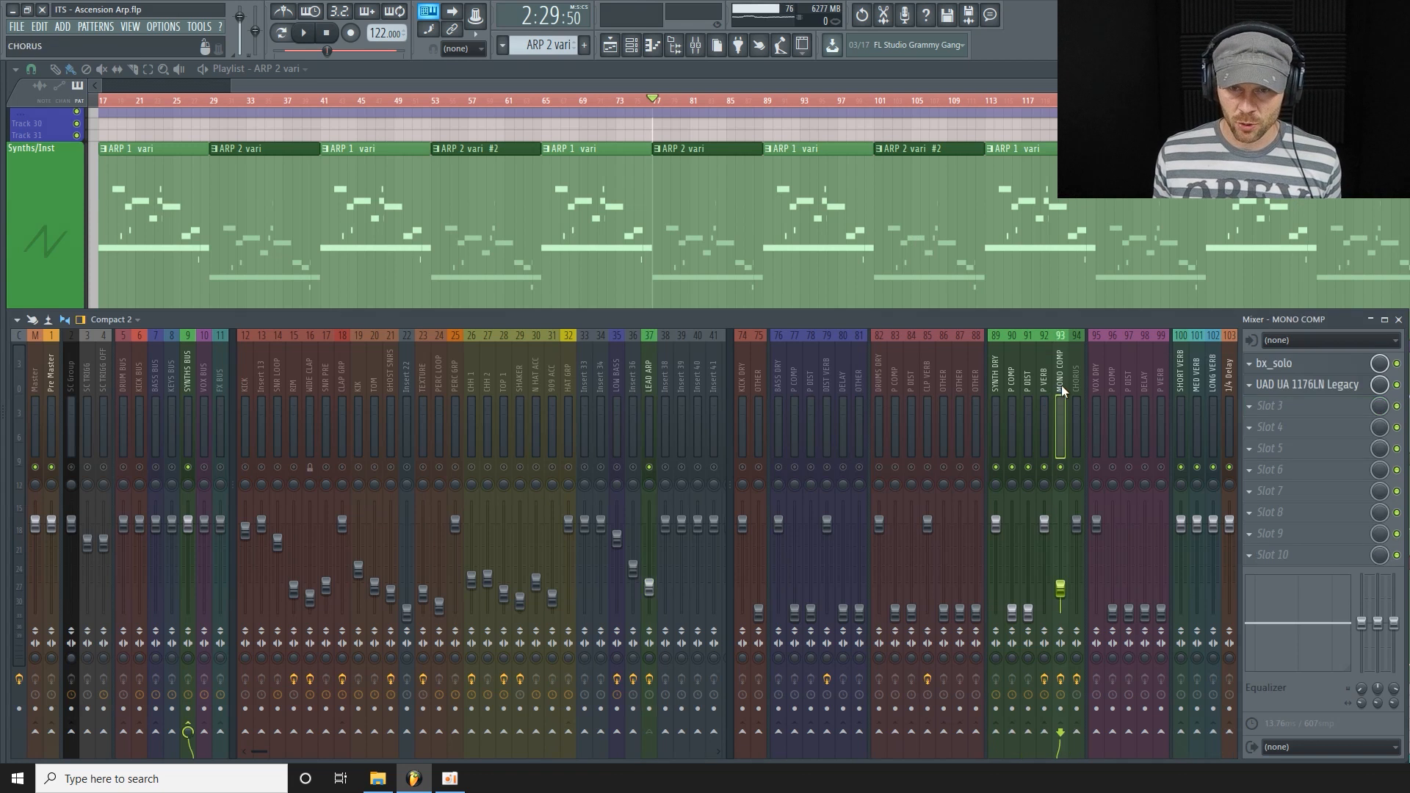
click(1333, 368)
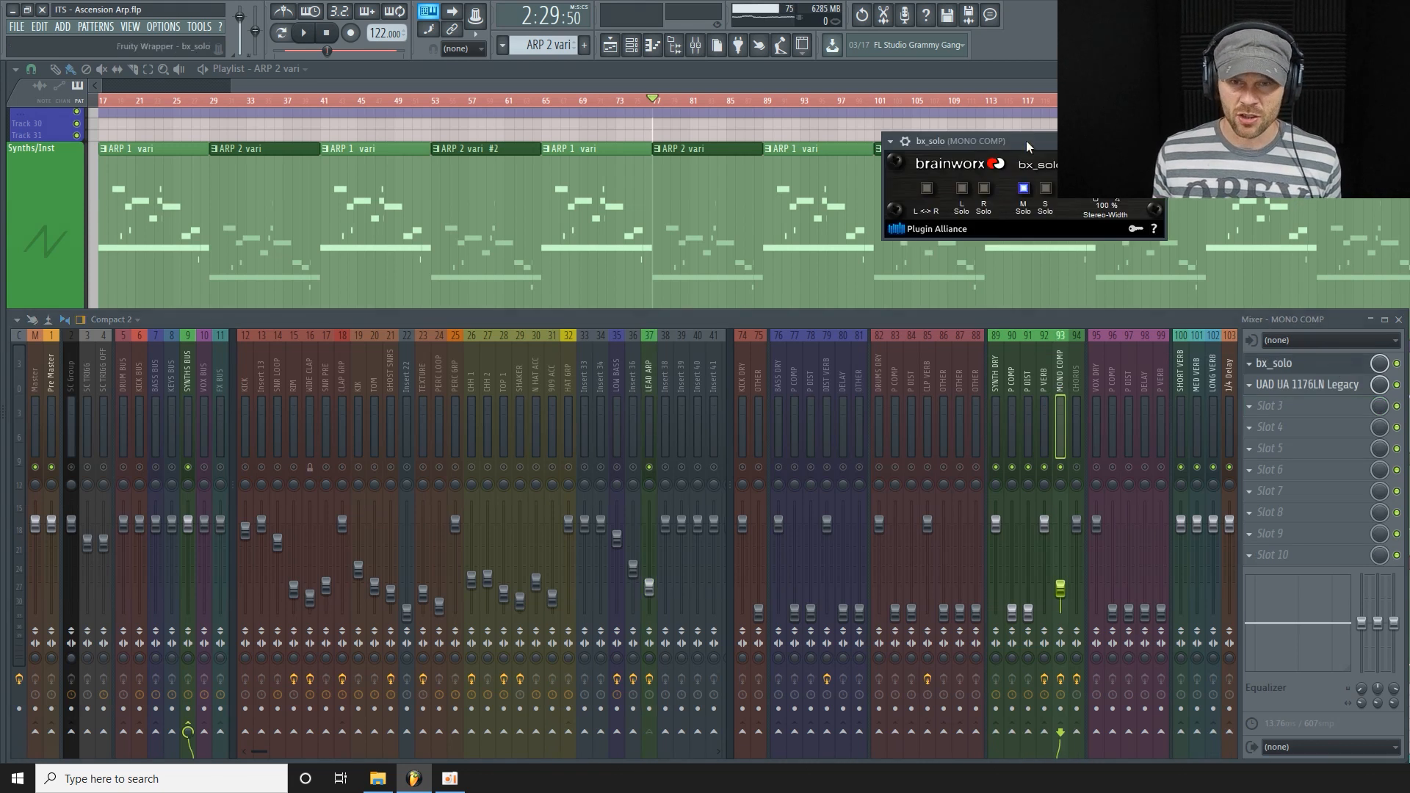
drag(1026, 140, 977, 131)
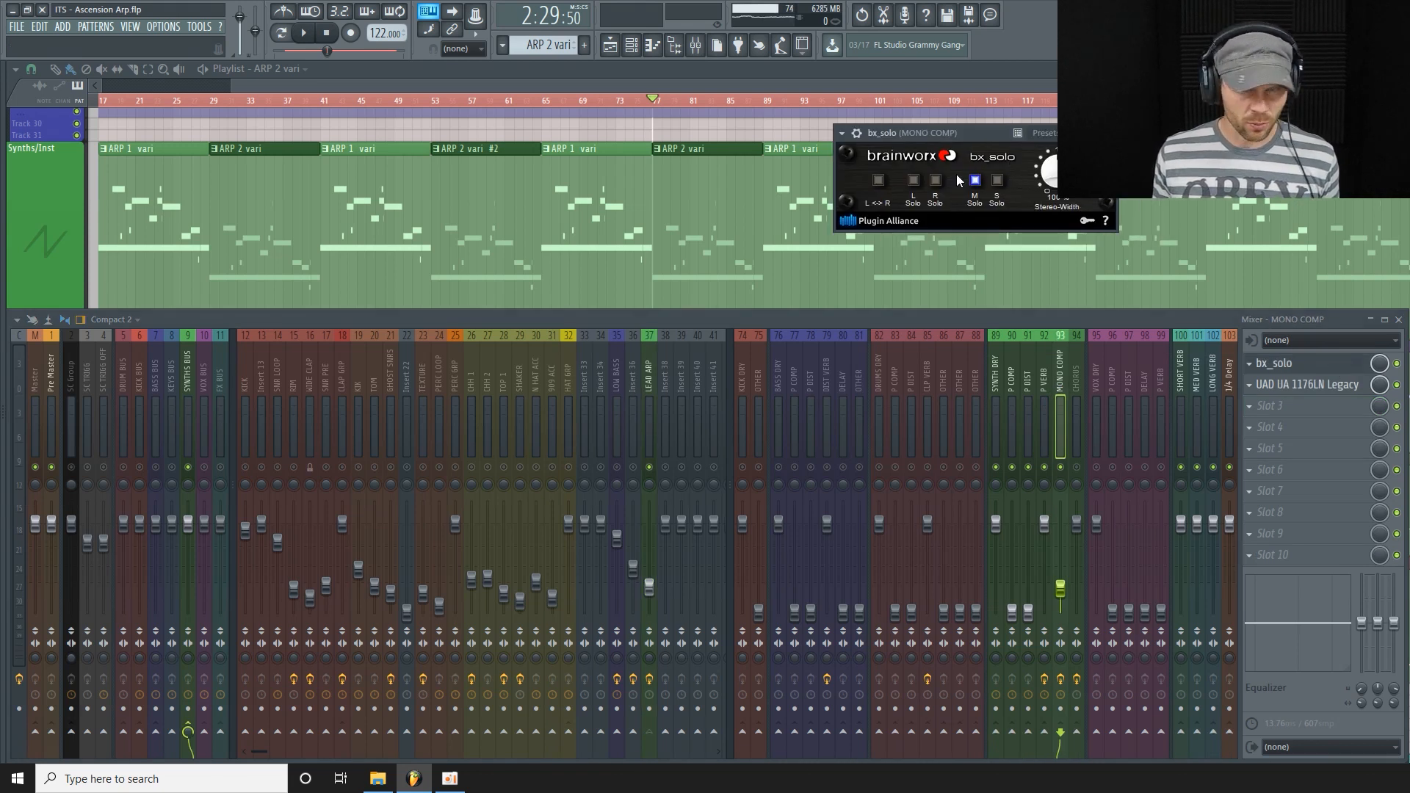
click(1322, 384)
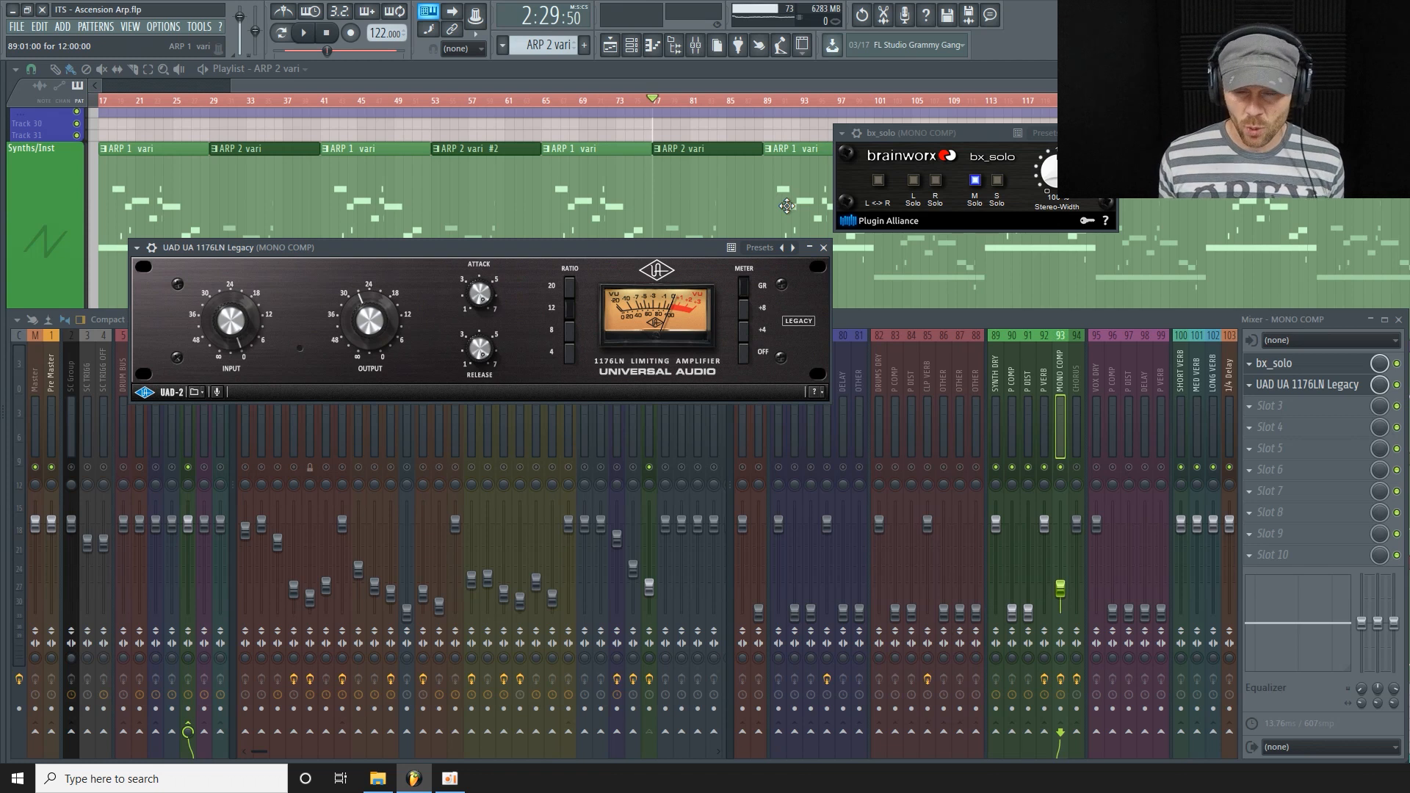
Step: Mute SYNTH DRY, P DIST and P VERB to audition MONO COMP with its 1176LN compressor in view, and close both plugin windows
click(938, 317)
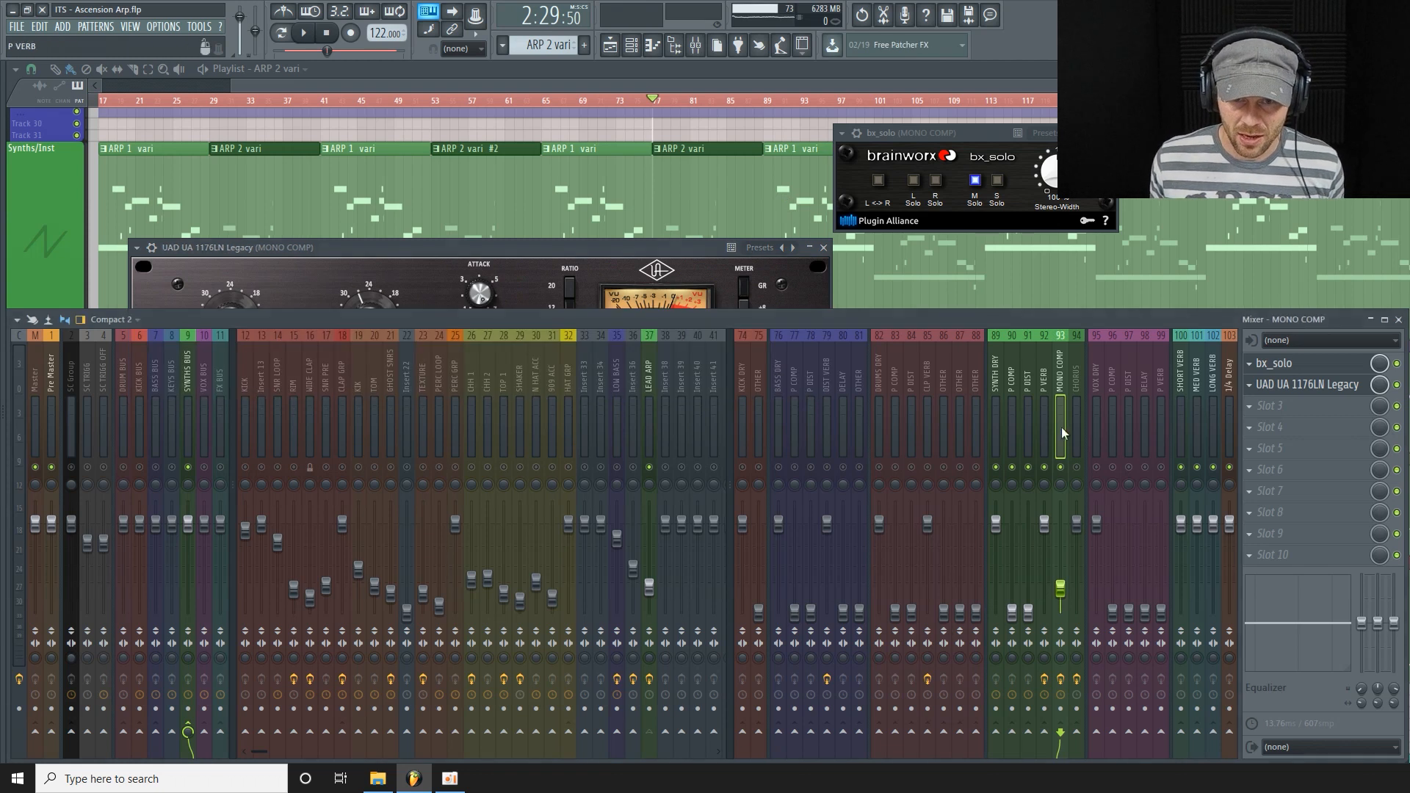
click(997, 467)
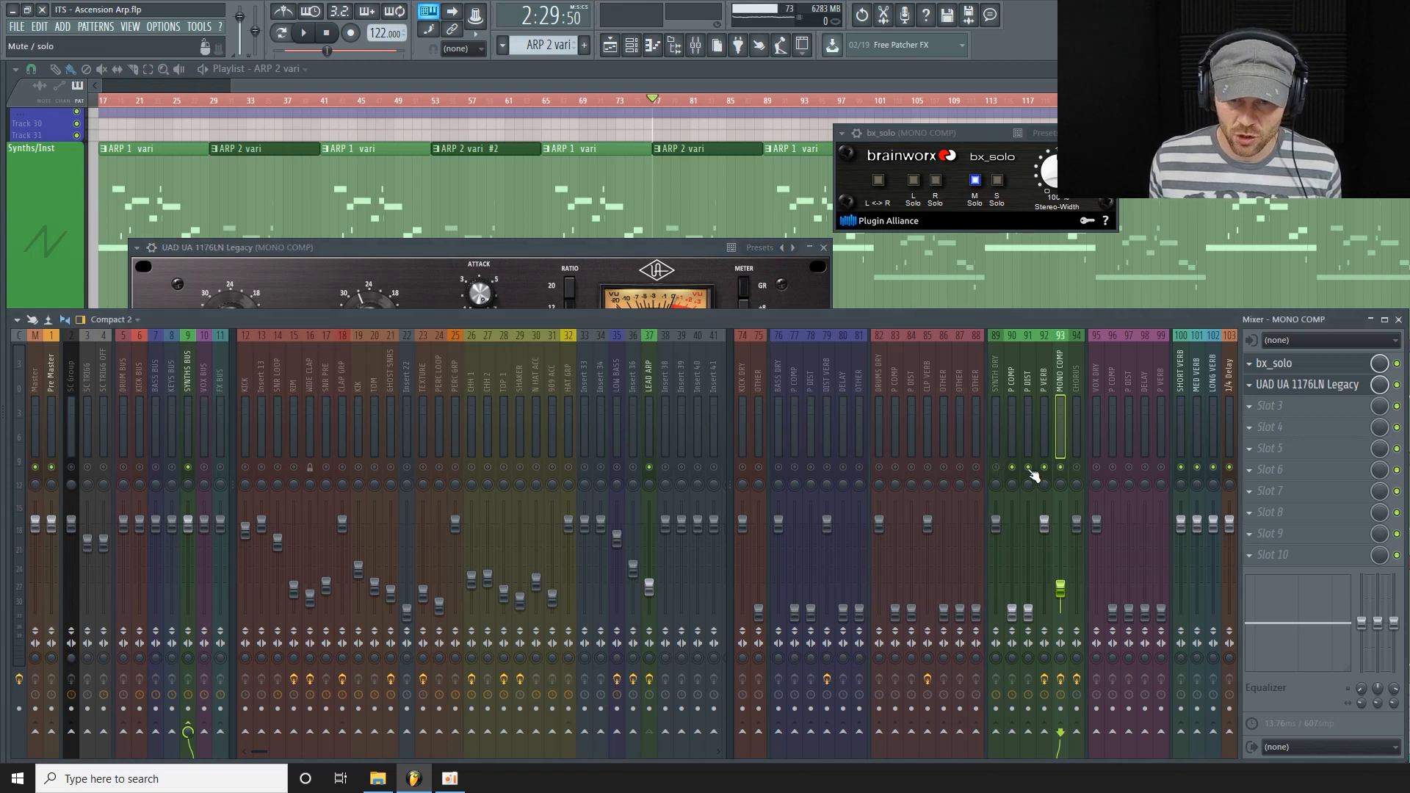
click(1029, 468)
click(1044, 468)
key(space)
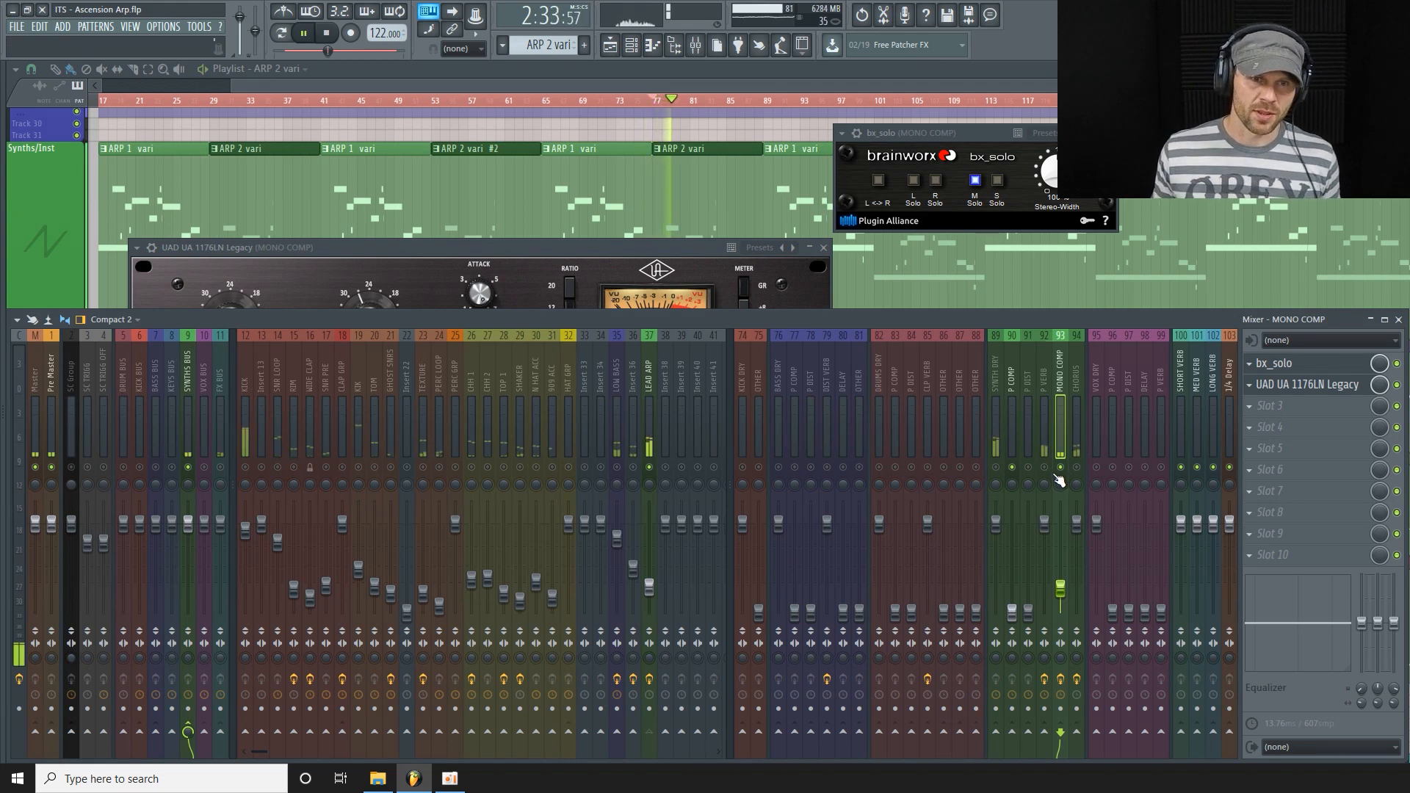
drag(548, 250, 541, 238)
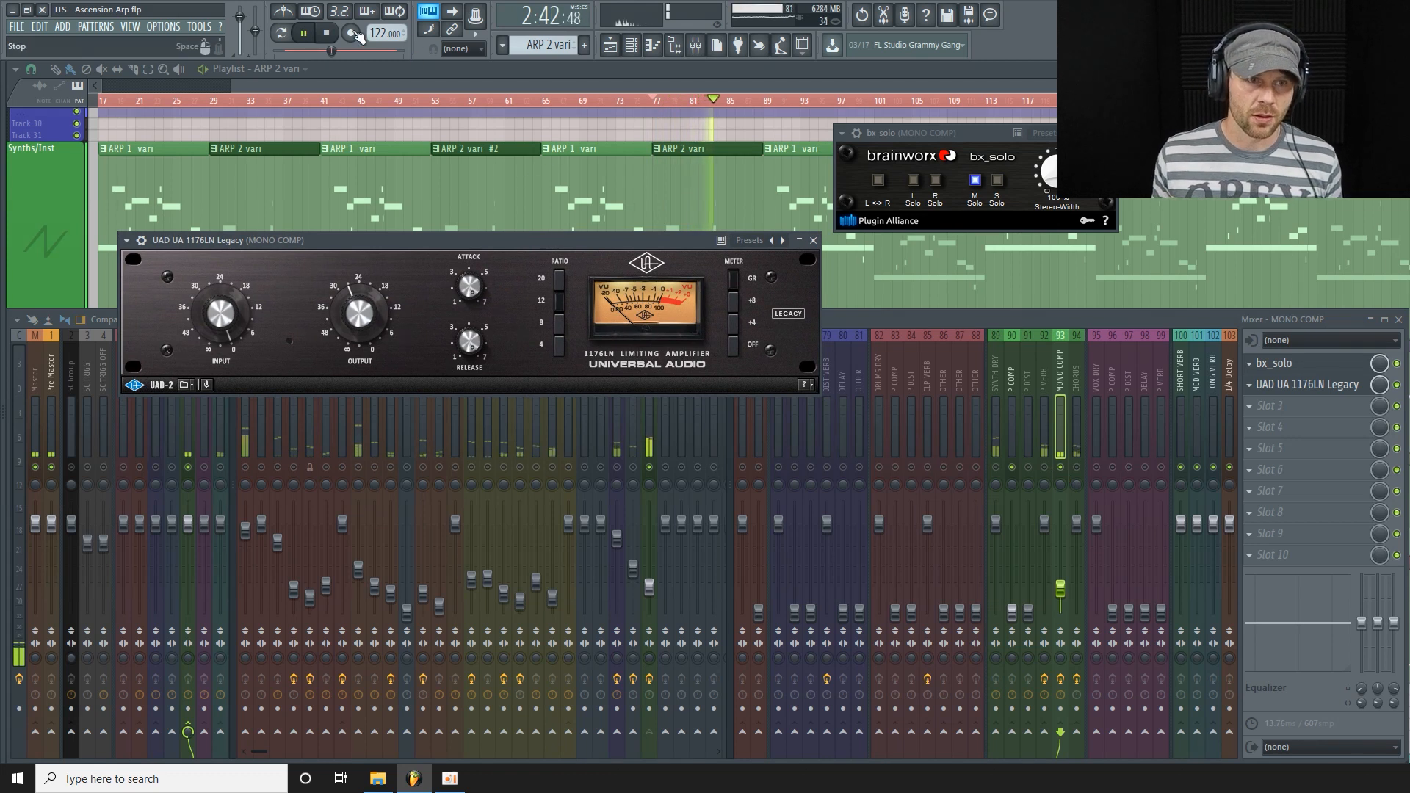
click(326, 33)
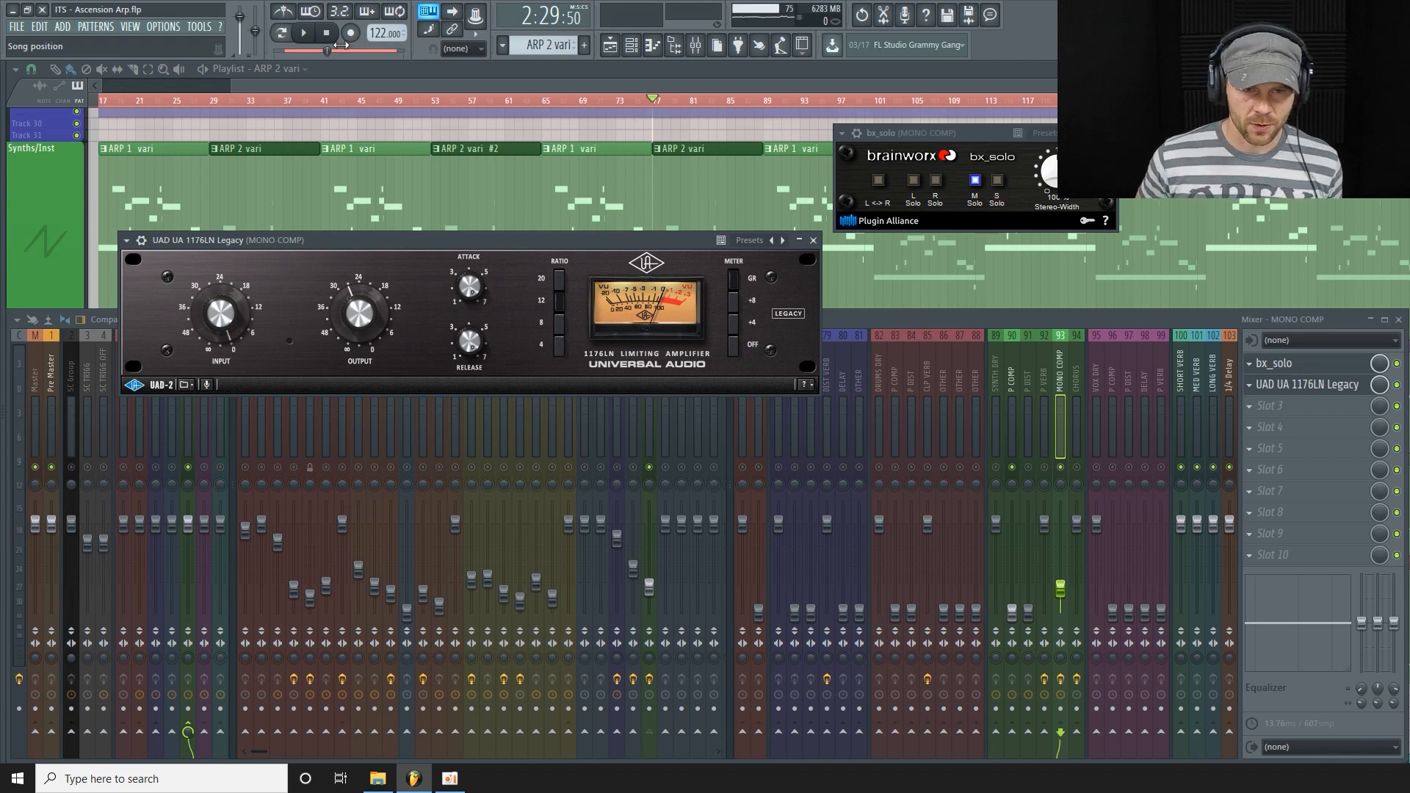
click(813, 242)
click(1110, 133)
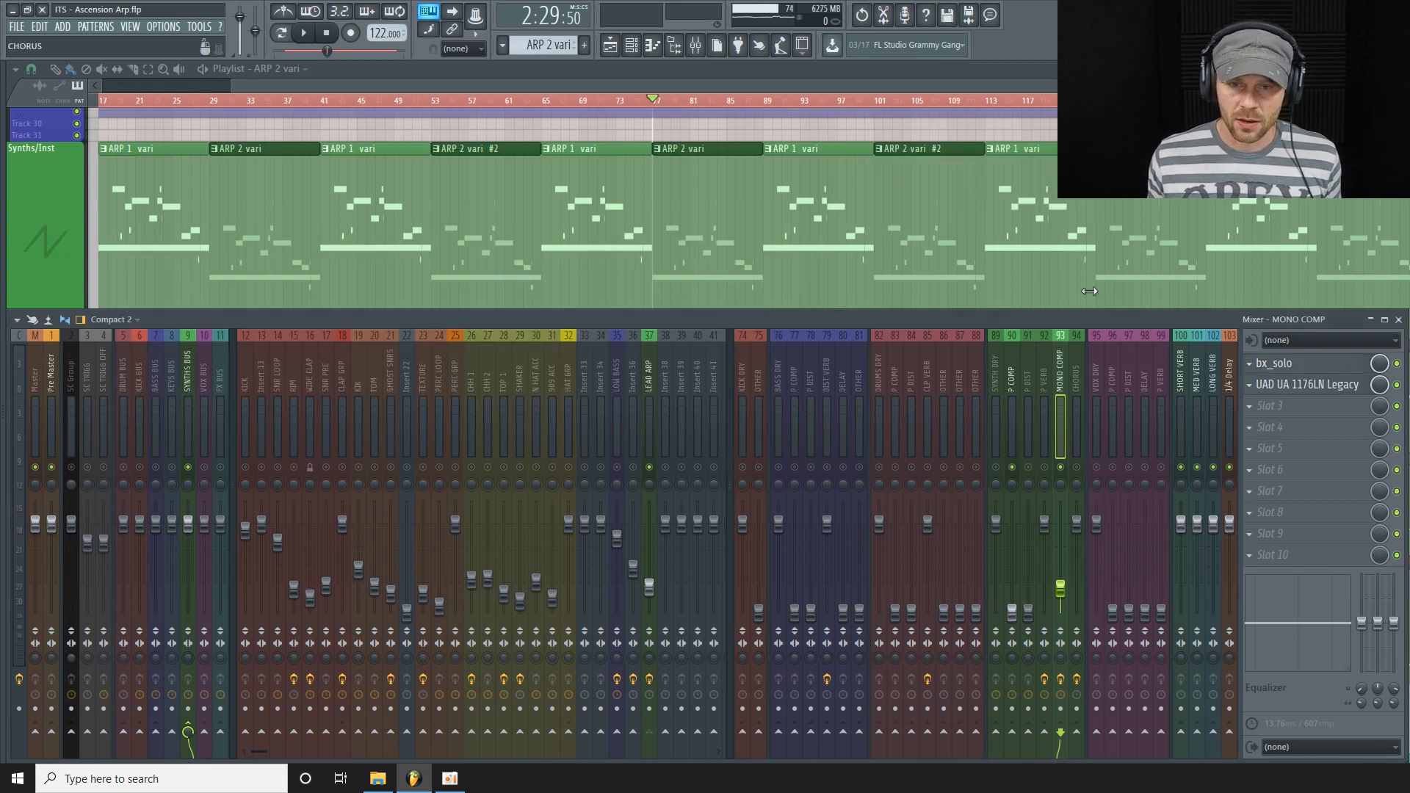
Step: Unmute CHORUS, mute MONO COMP and P COMP, and audition the selected CHORUS track
click(1077, 467)
click(1060, 467)
click(1012, 467)
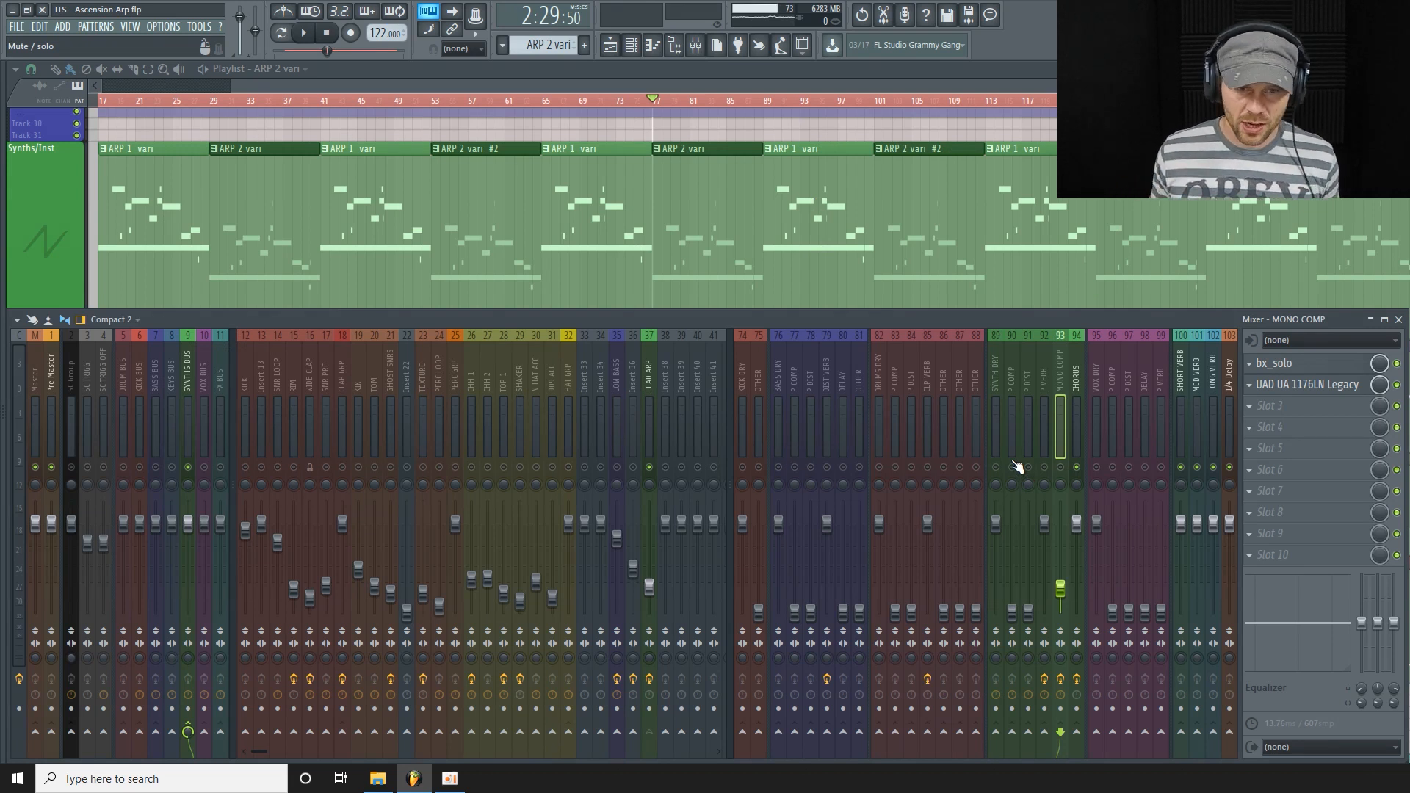
click(1080, 365)
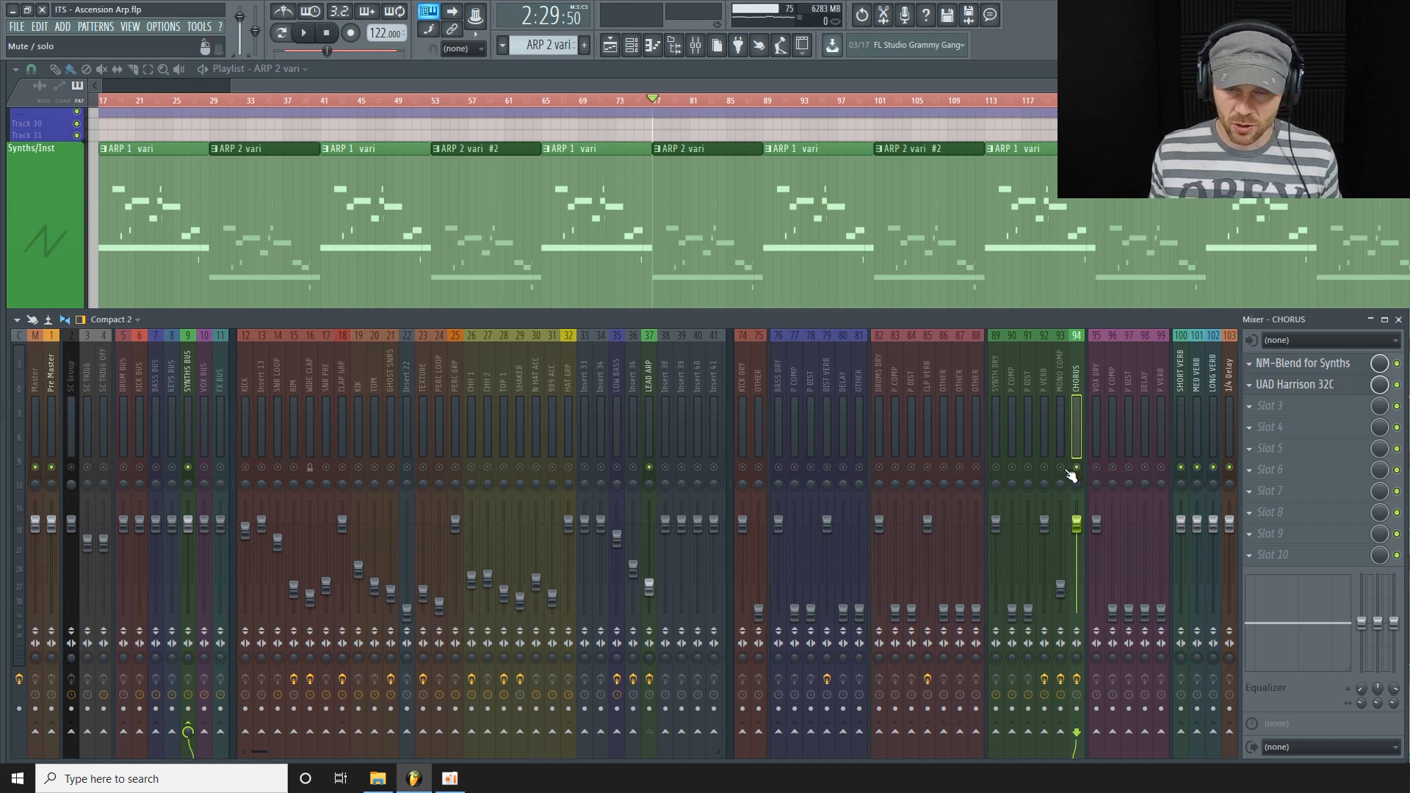
key(space)
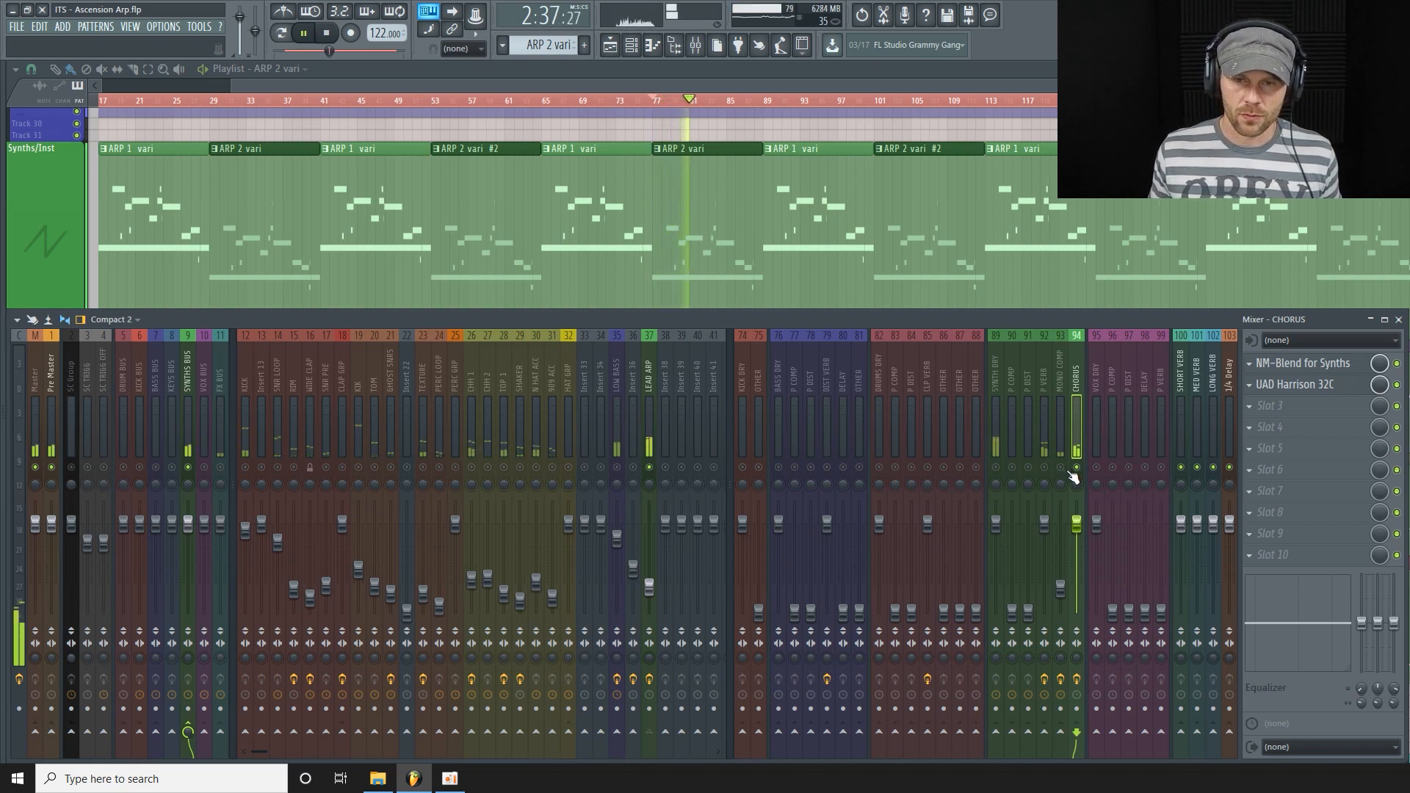
Step: View the Brigade Chorus and UAD Harrison 32C settings on the CHORUS track, then close both plugin windows
click(1349, 369)
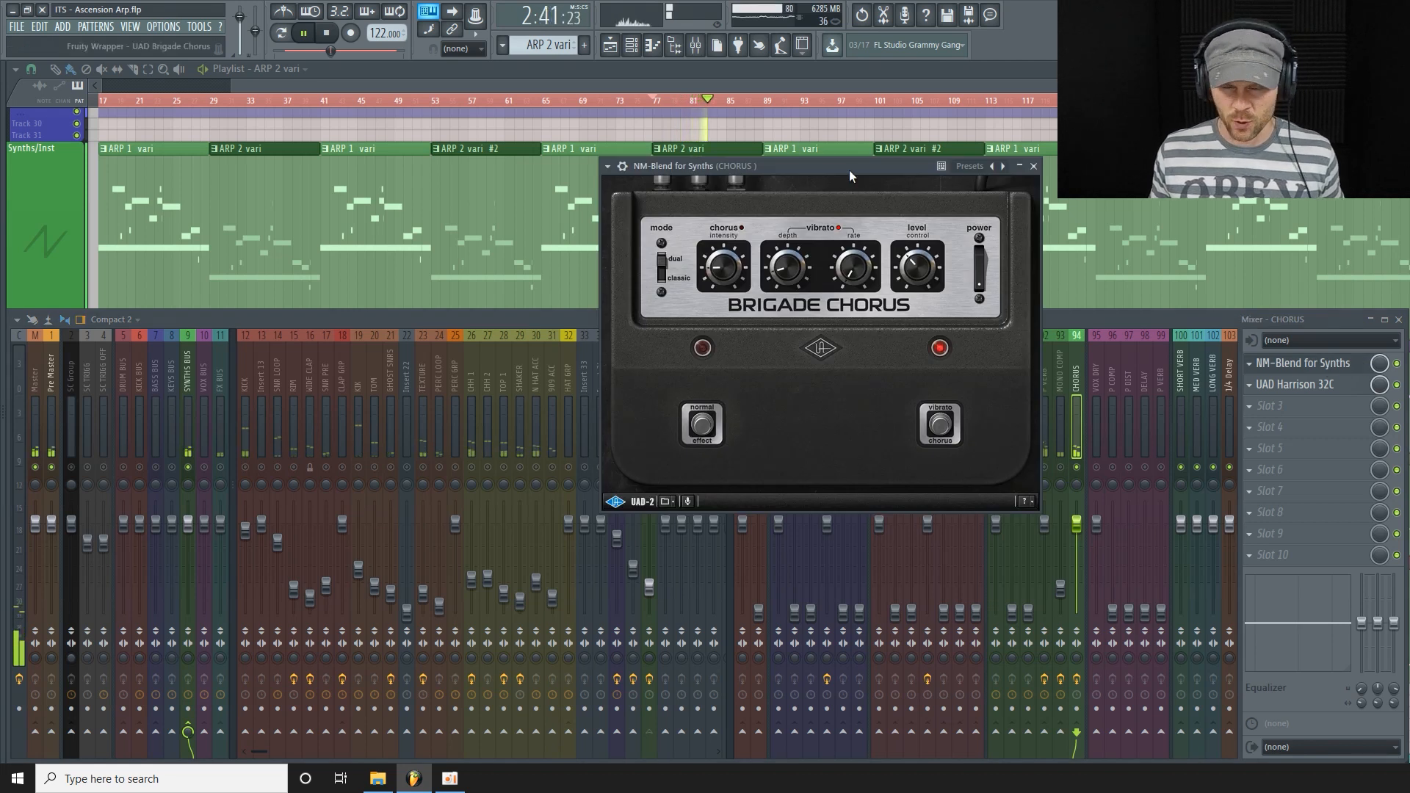
drag(852, 167, 794, 174)
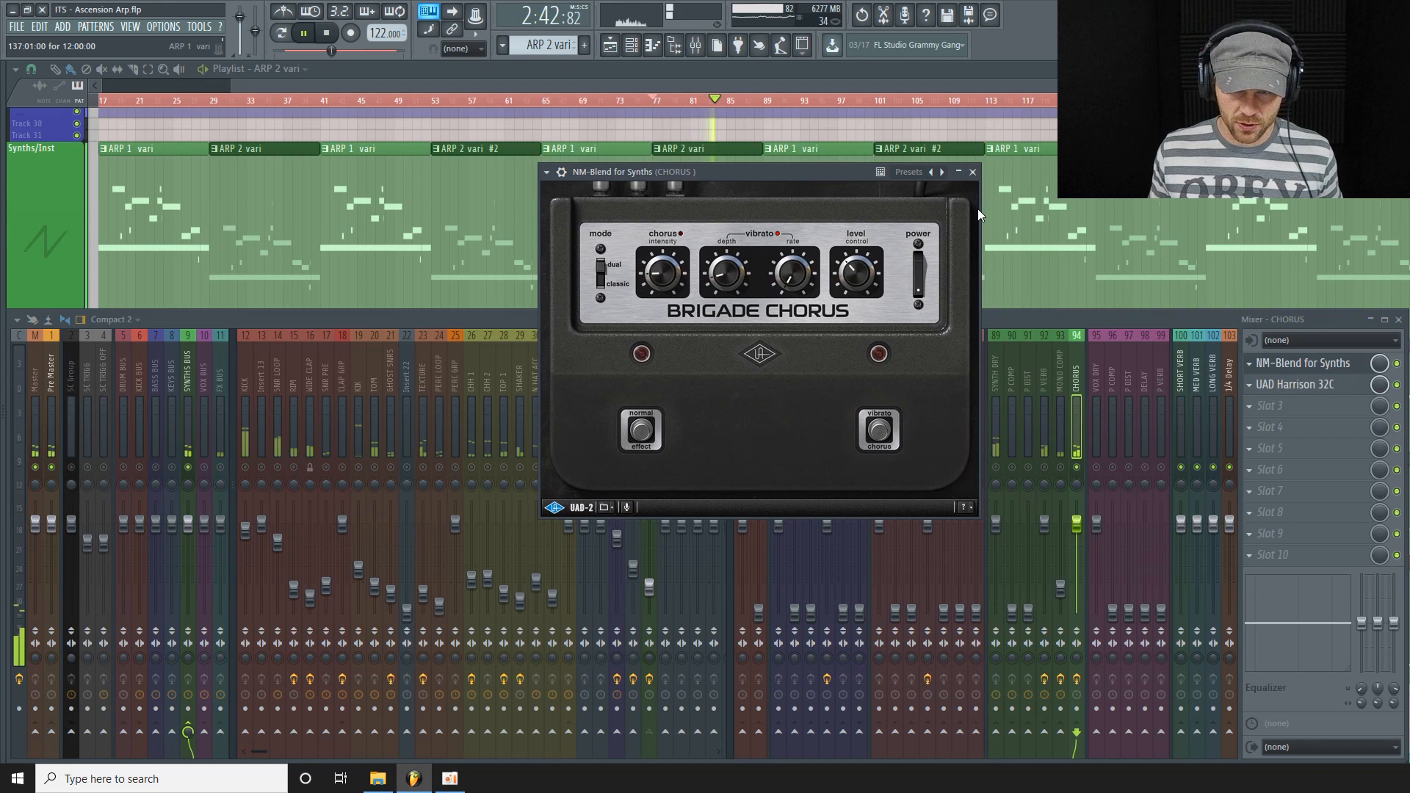
click(1350, 388)
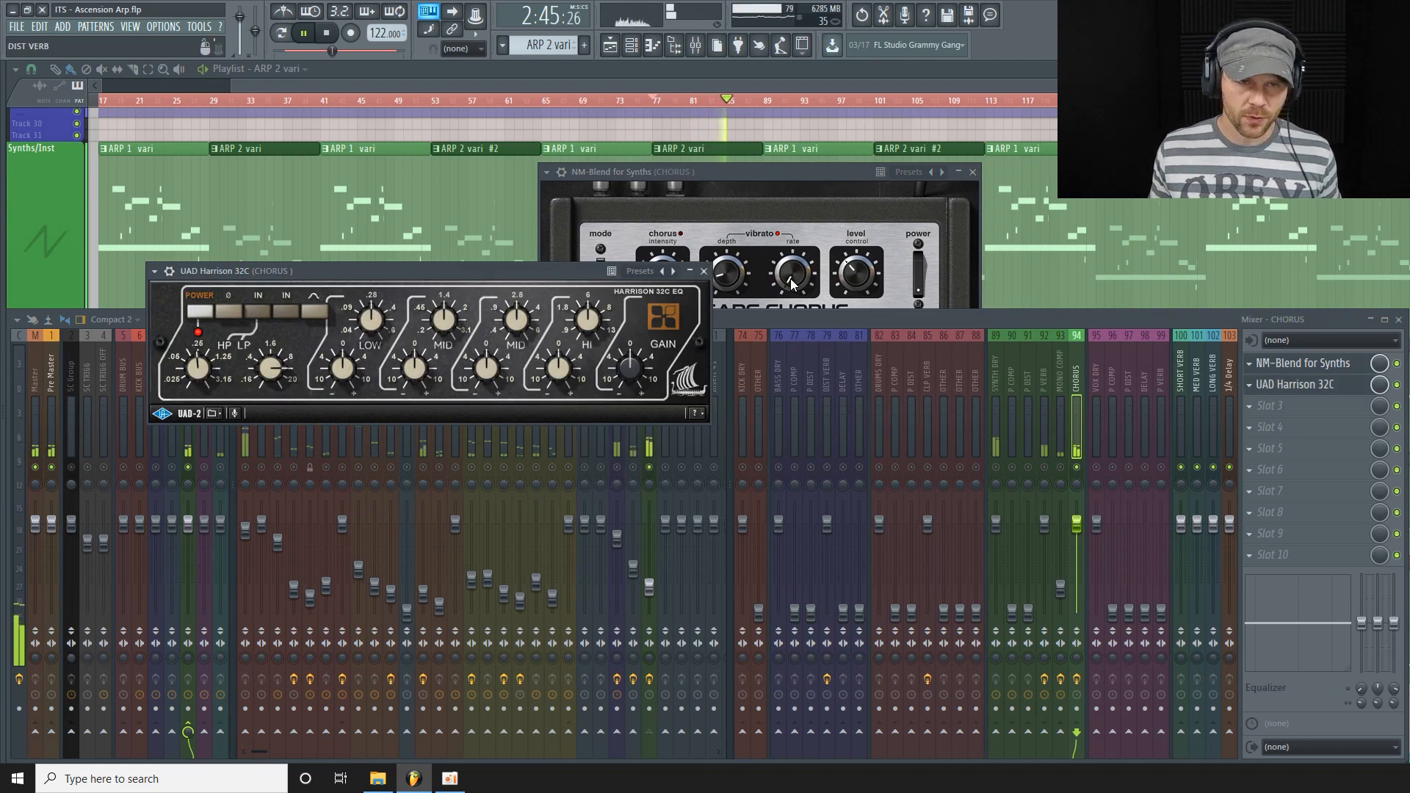
click(703, 272)
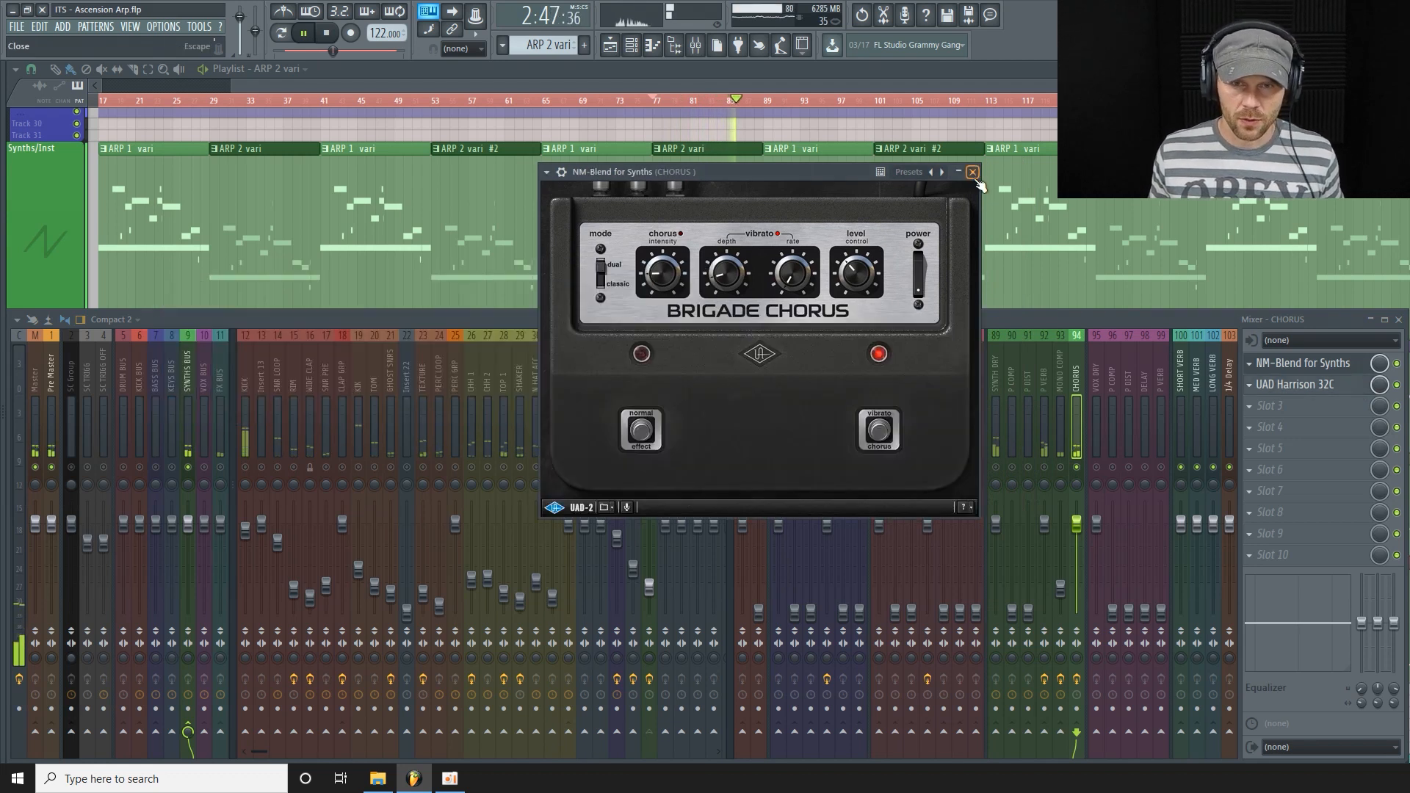
click(972, 172)
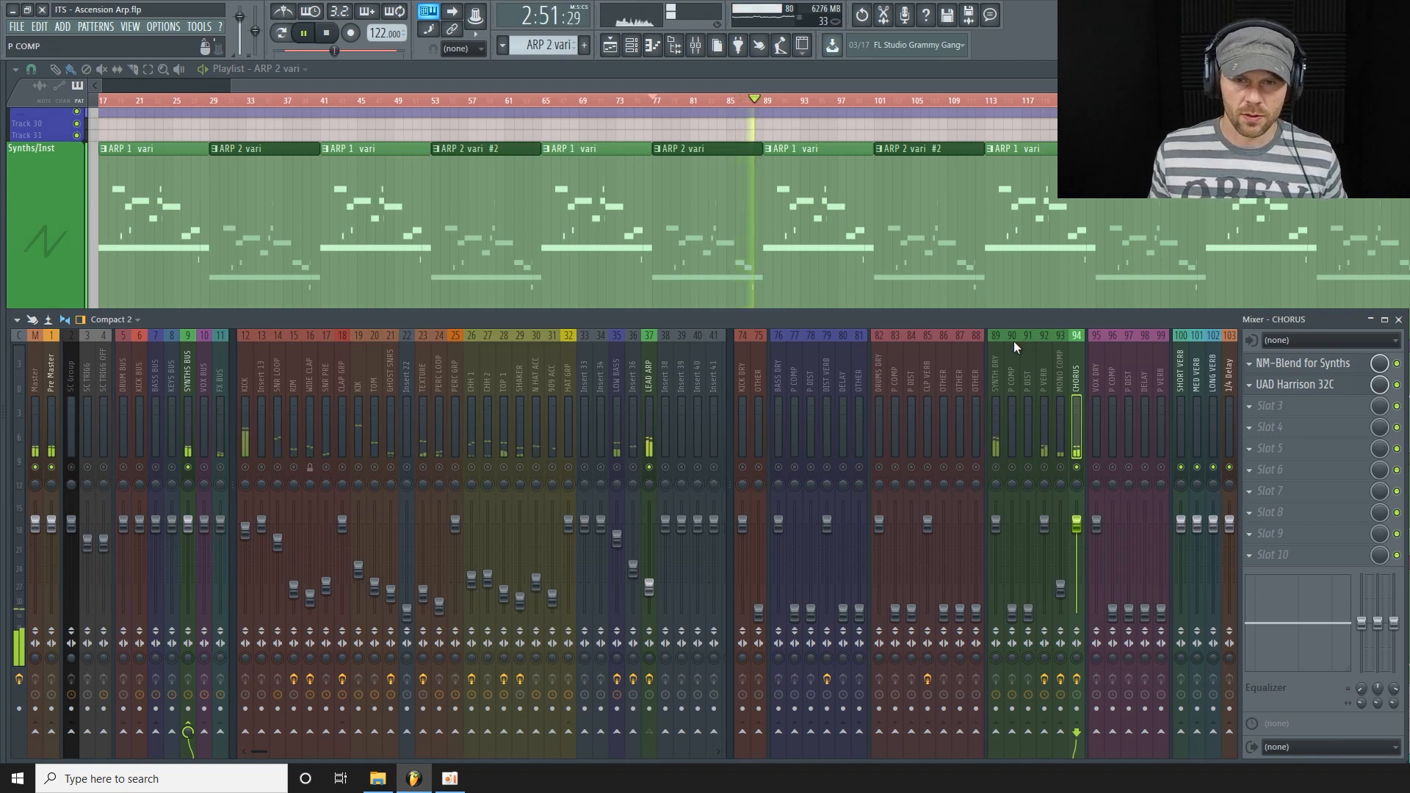
Step: Stop playback and unmute SYNTH DRY, P COMP, P DIST, P VERB and MONO COMP
key(space)
click(998, 468)
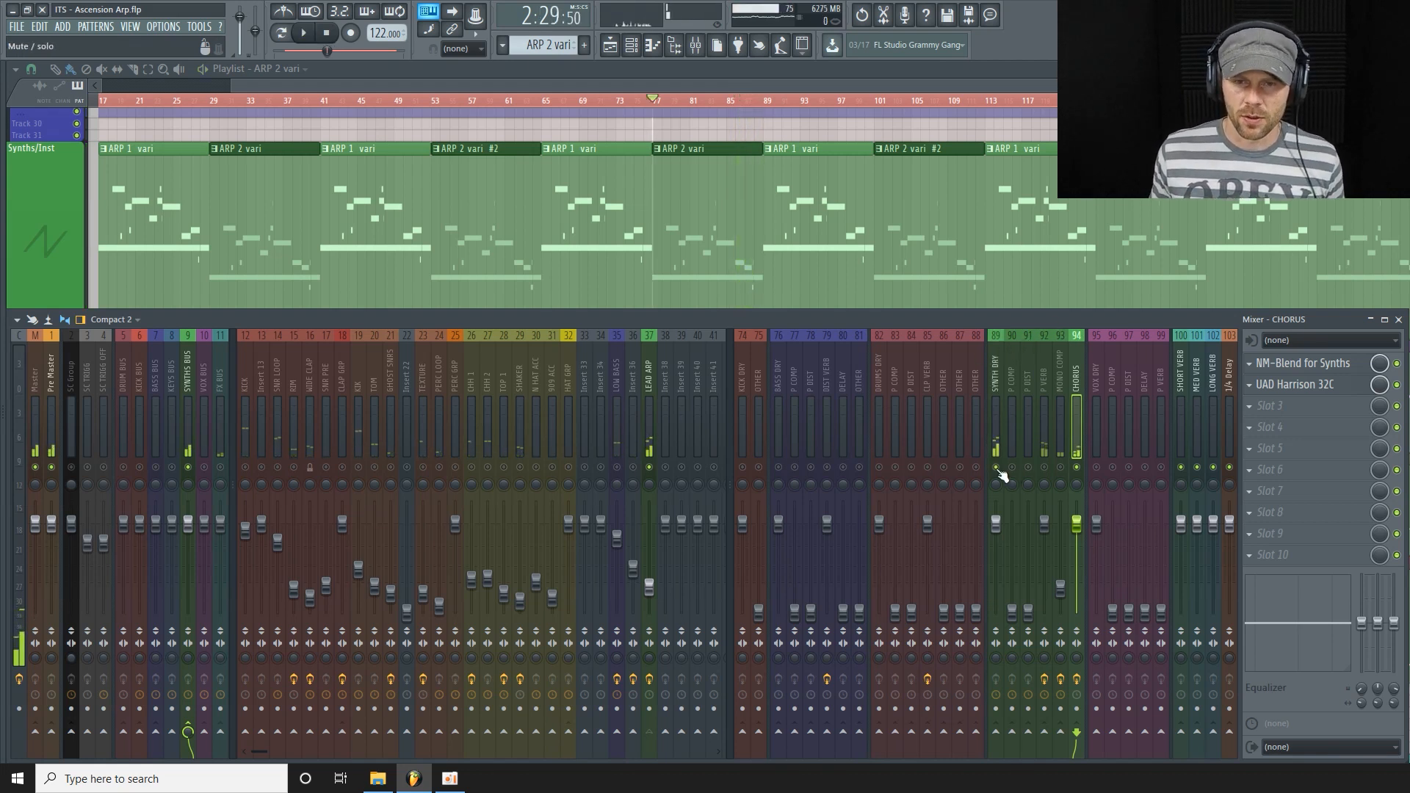
click(1012, 468)
click(1028, 468)
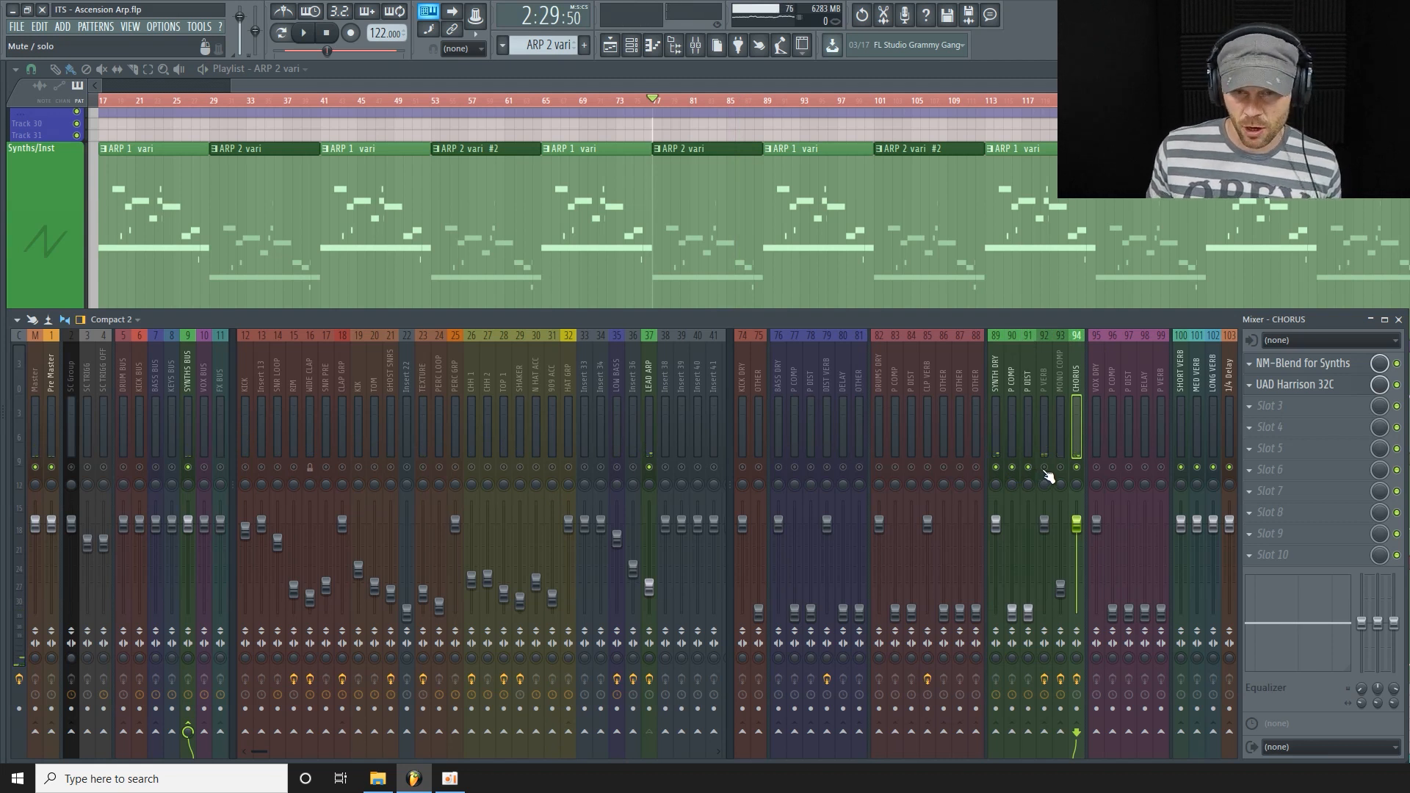
click(1044, 468)
click(1061, 467)
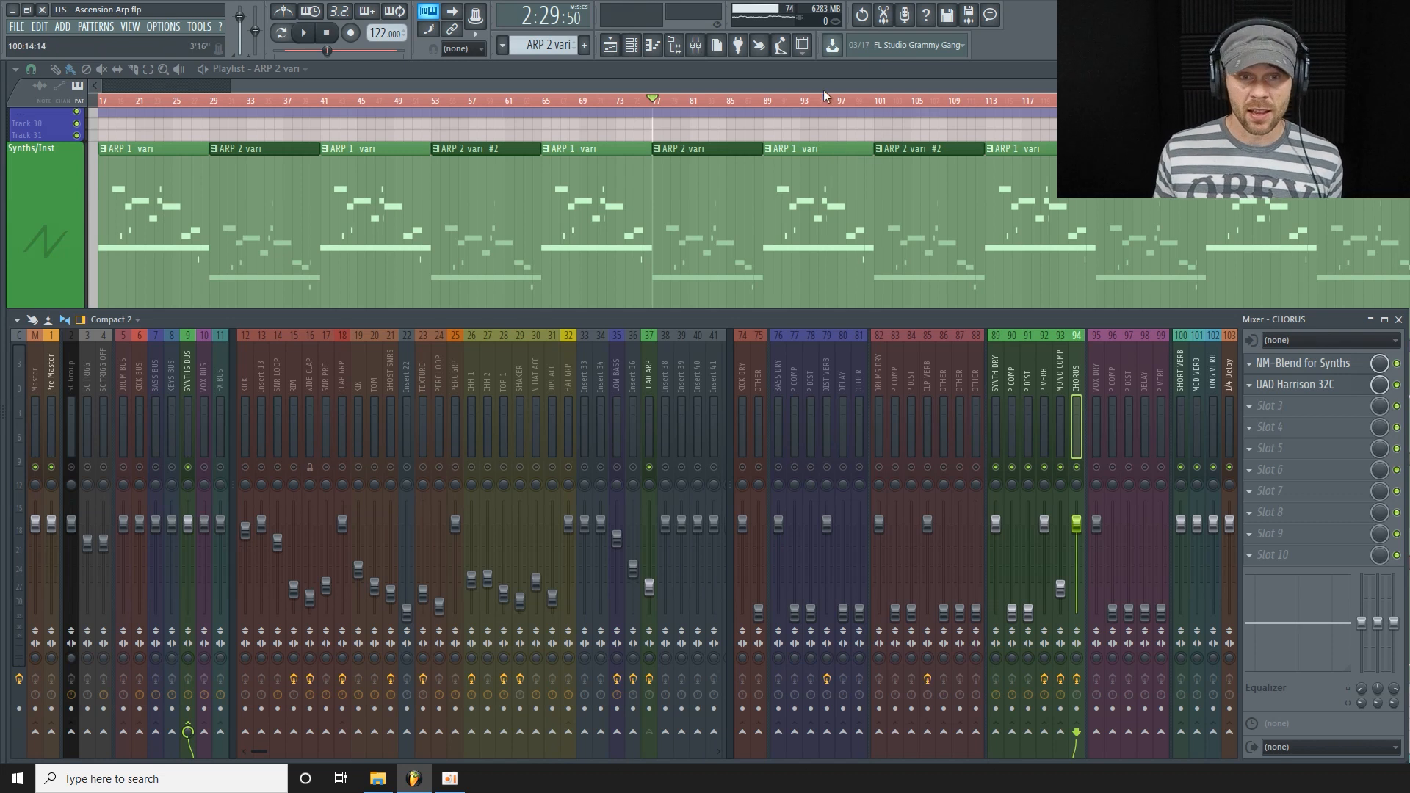
Step: Close the mixer, select the ARP 2 vari #2 pattern and open the LEAD ARP channel's piano roll
key(F9)
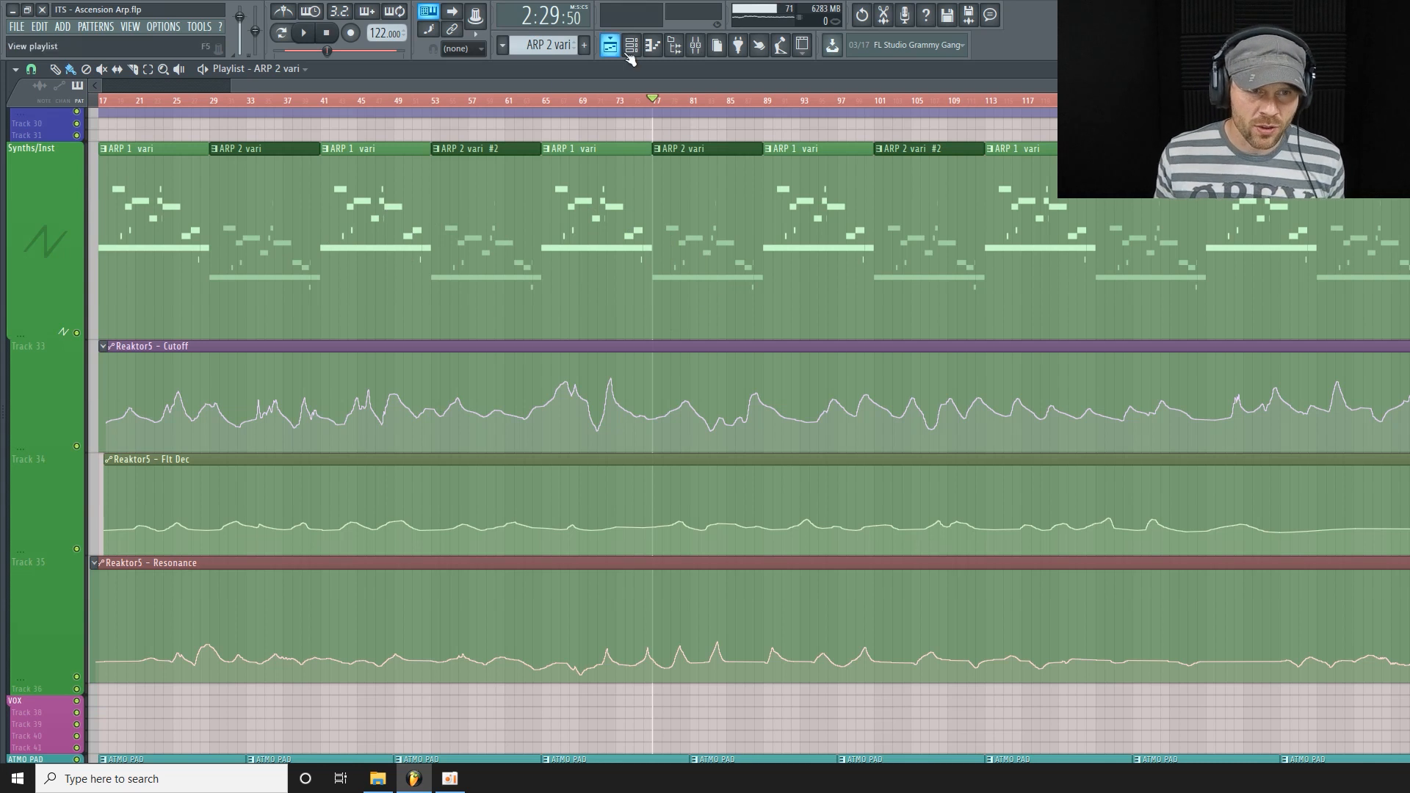
scroll(548, 46, down, 1)
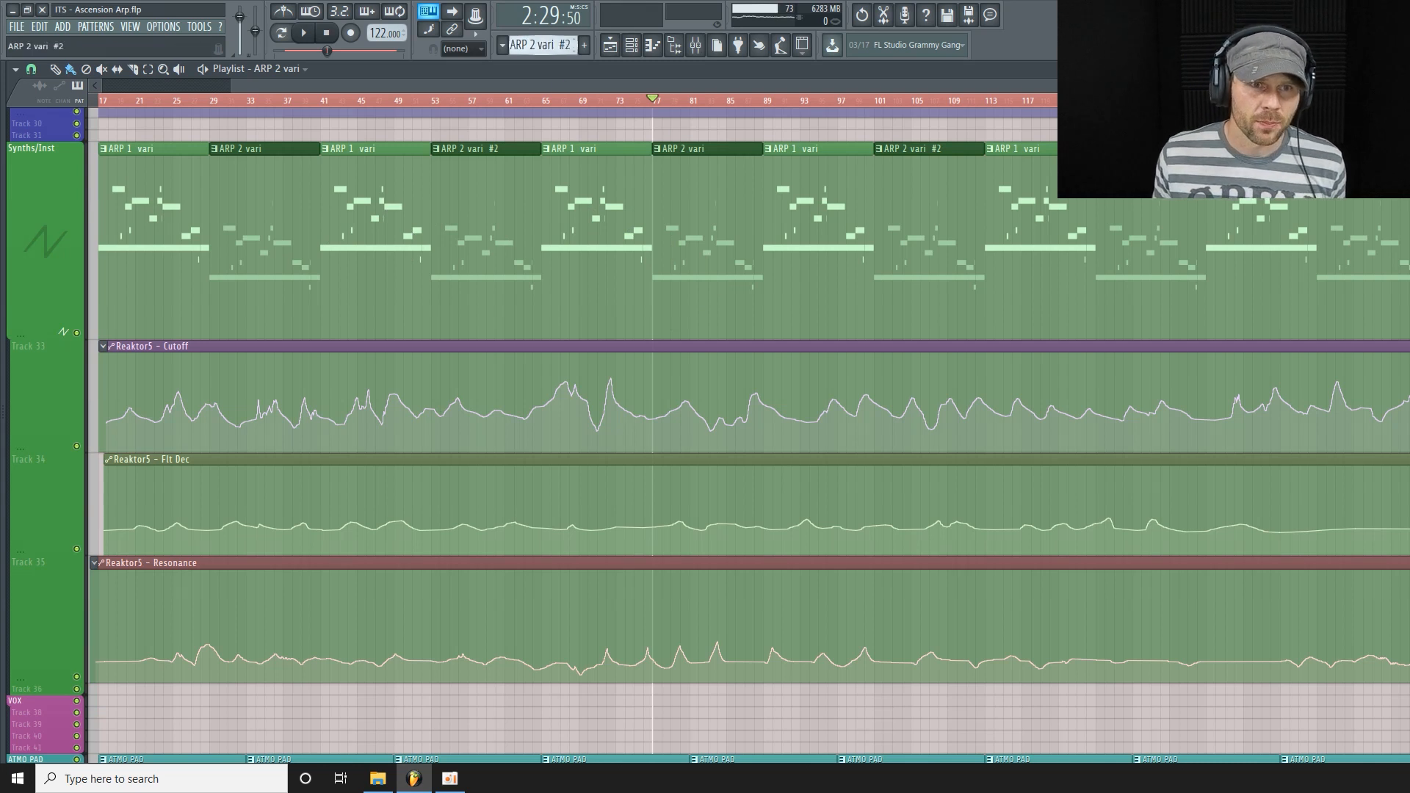
click(634, 47)
right_click(1201, 625)
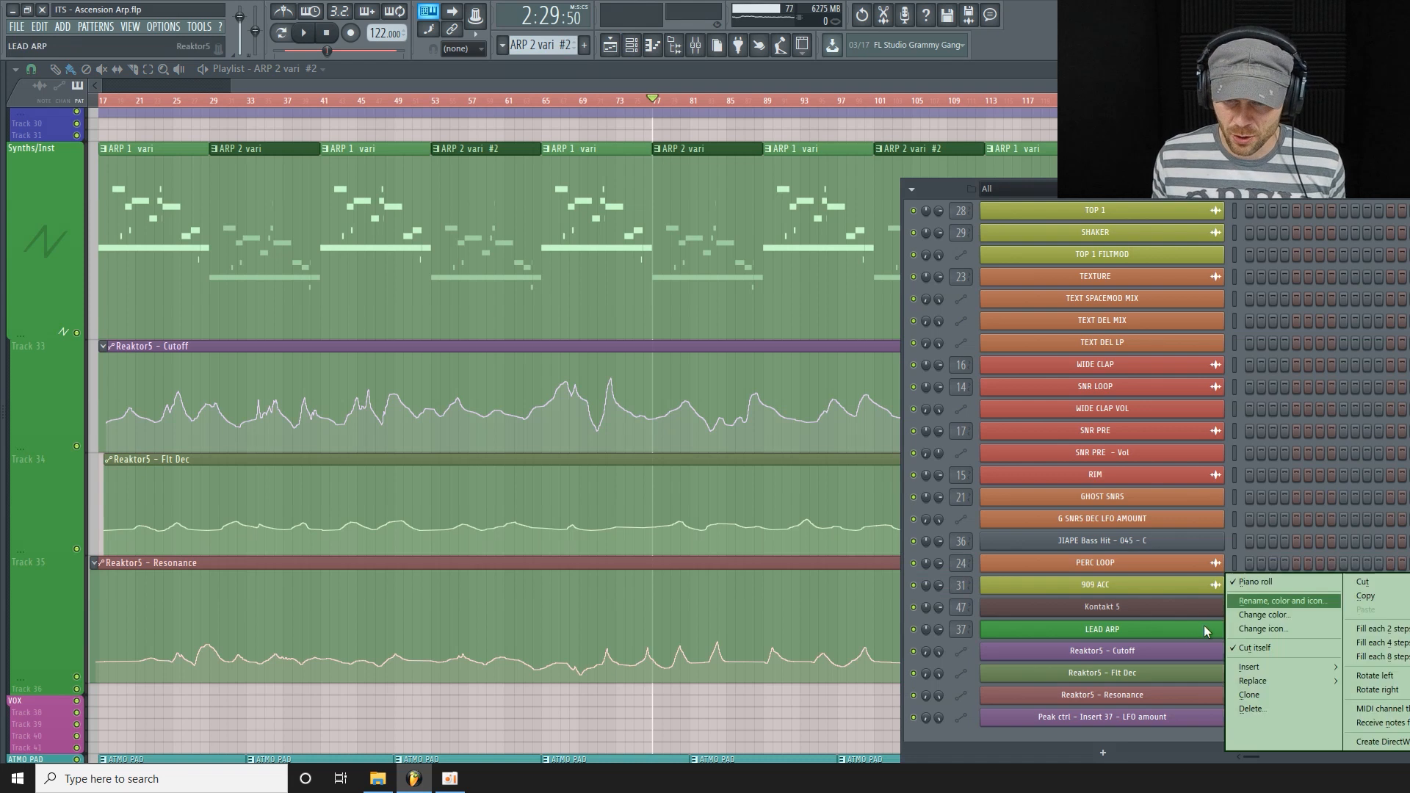
click(1278, 581)
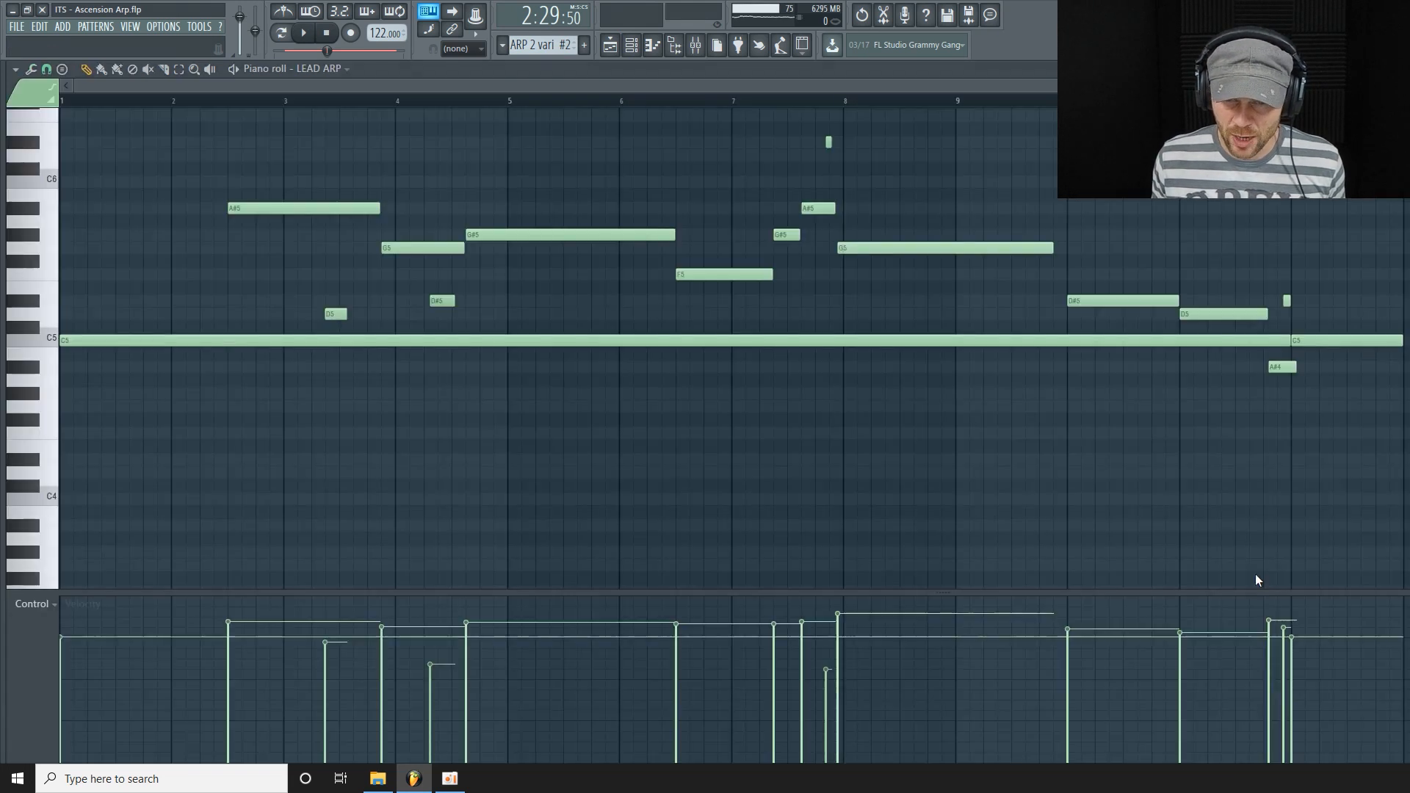
Step: Examine the pitches, lengths and velocities of the LEAD ARP notes, then return to the playlist
scroll(661, 316, up, 2)
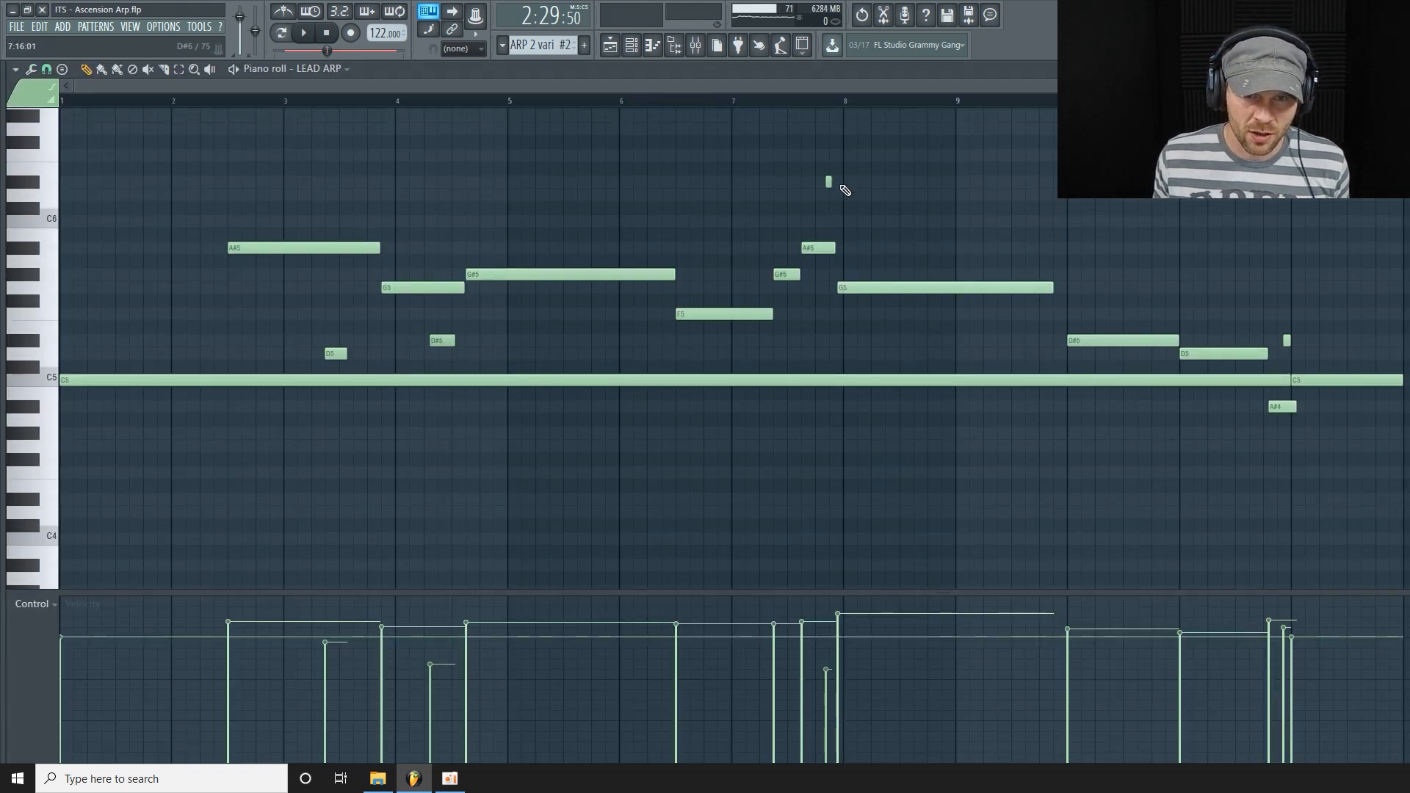
scroll(835, 184, up, 2)
ctrl+scroll(841, 195, up, 4)
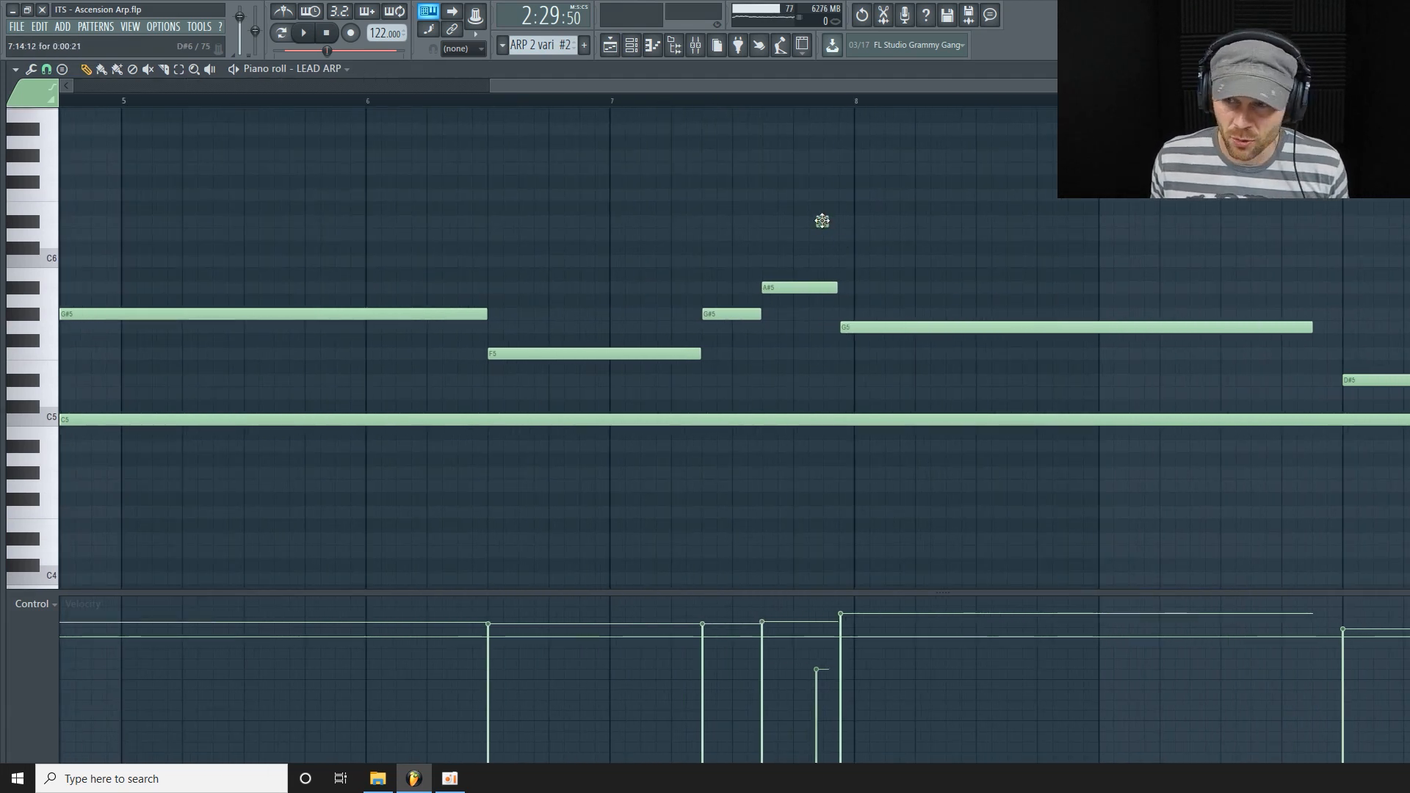
ctrl+scroll(822, 221, down, 3)
drag(795, 87, 668, 69)
ctrl+scroll(249, 401, up, 1)
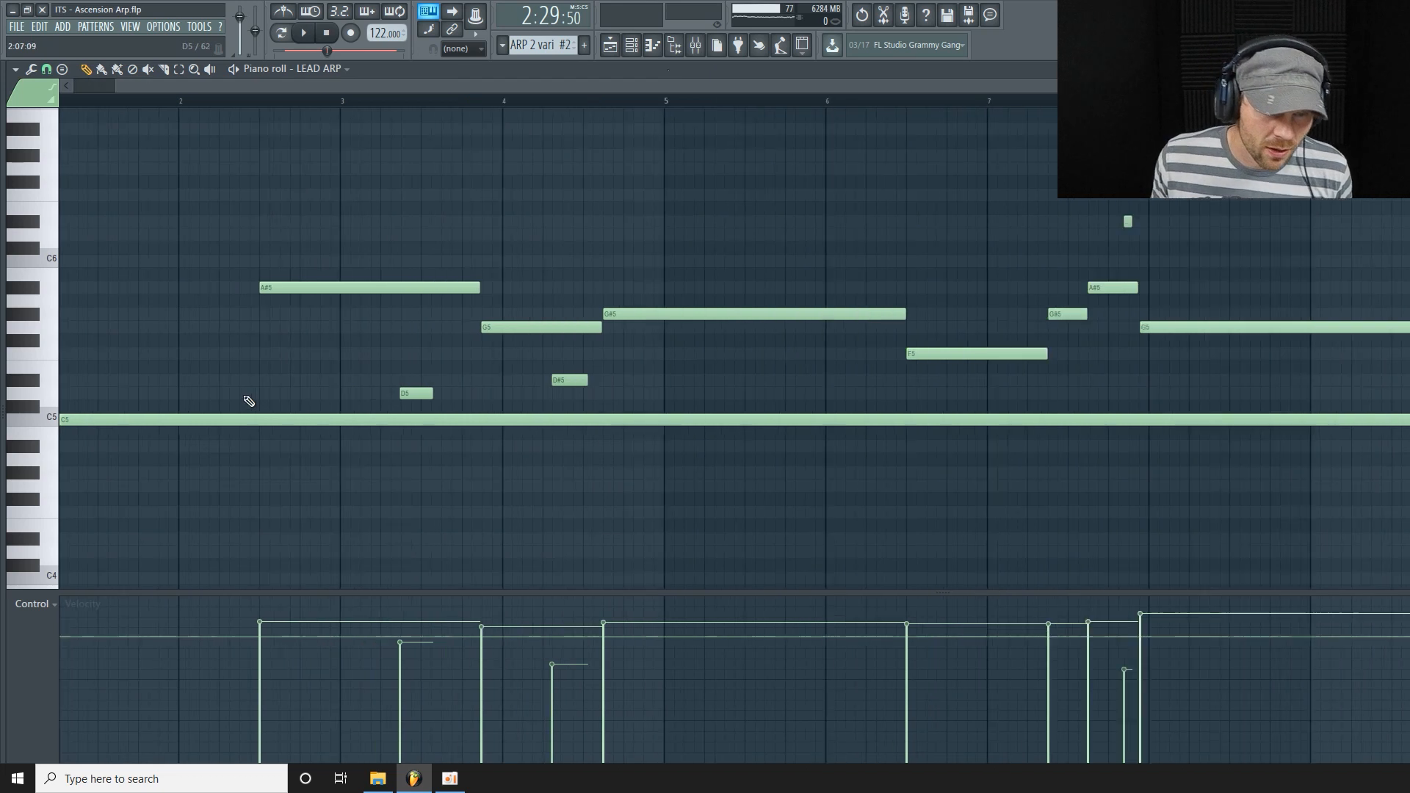
ctrl+scroll(249, 401, up, 2)
ctrl+scroll(727, 364, down, 3)
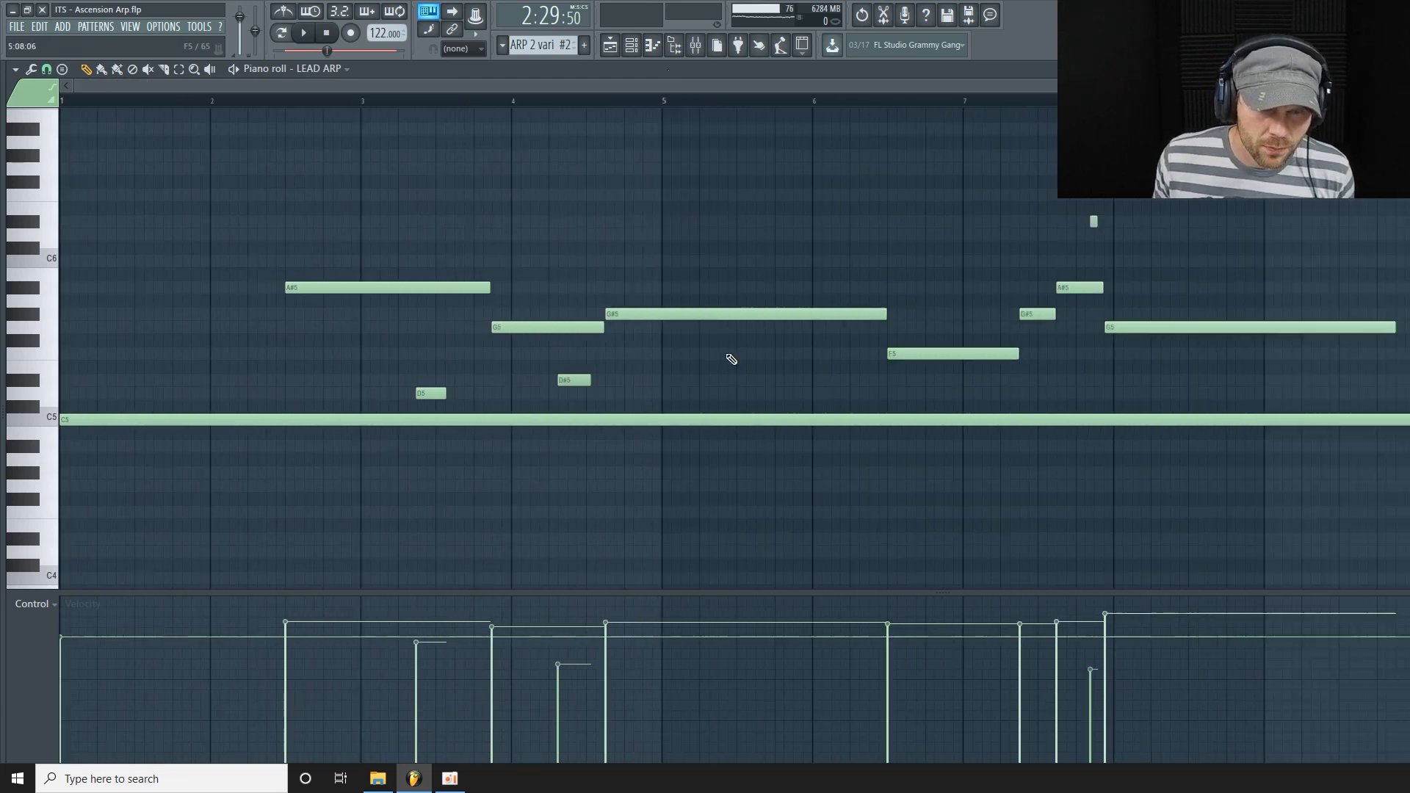
ctrl+scroll(732, 359, down, 1)
key(F6)
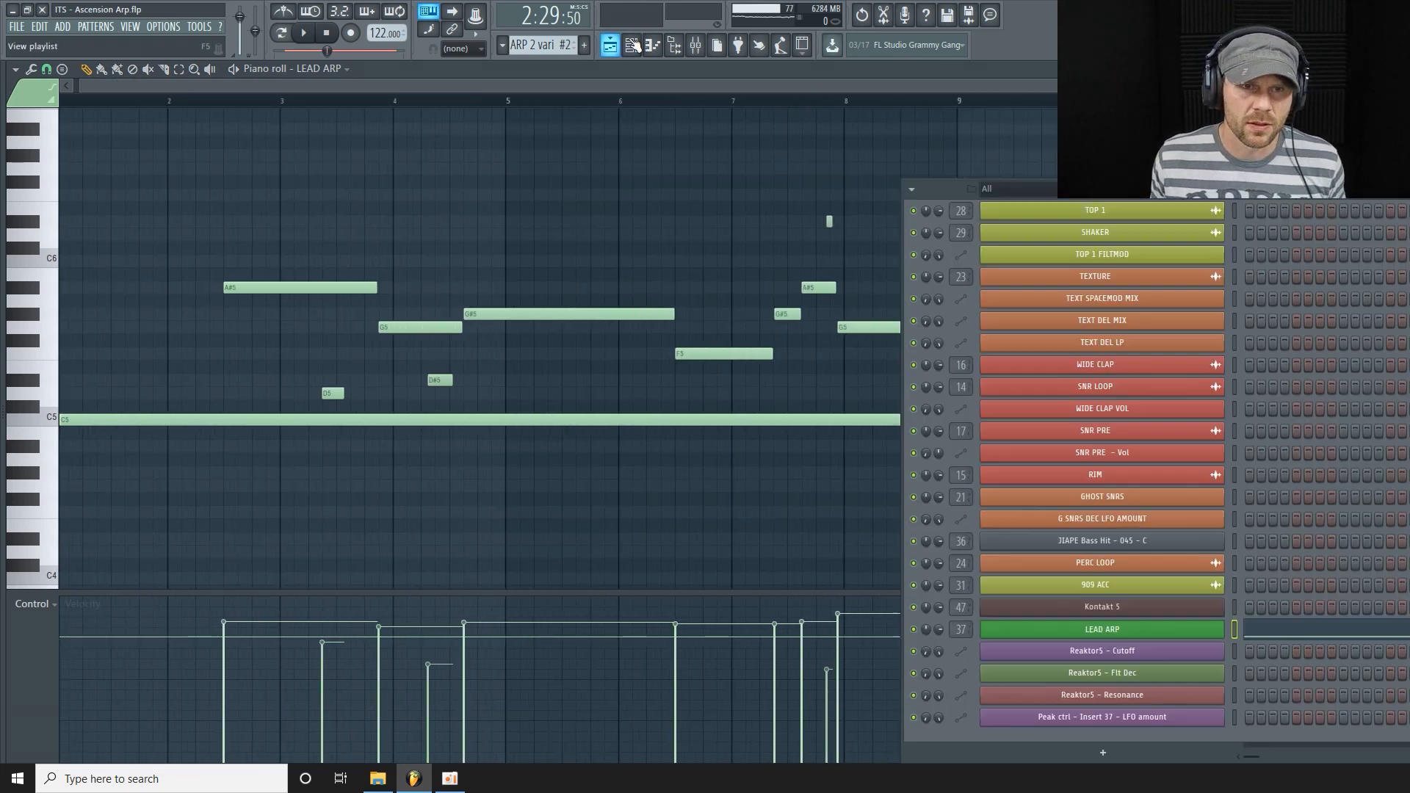
click(632, 45)
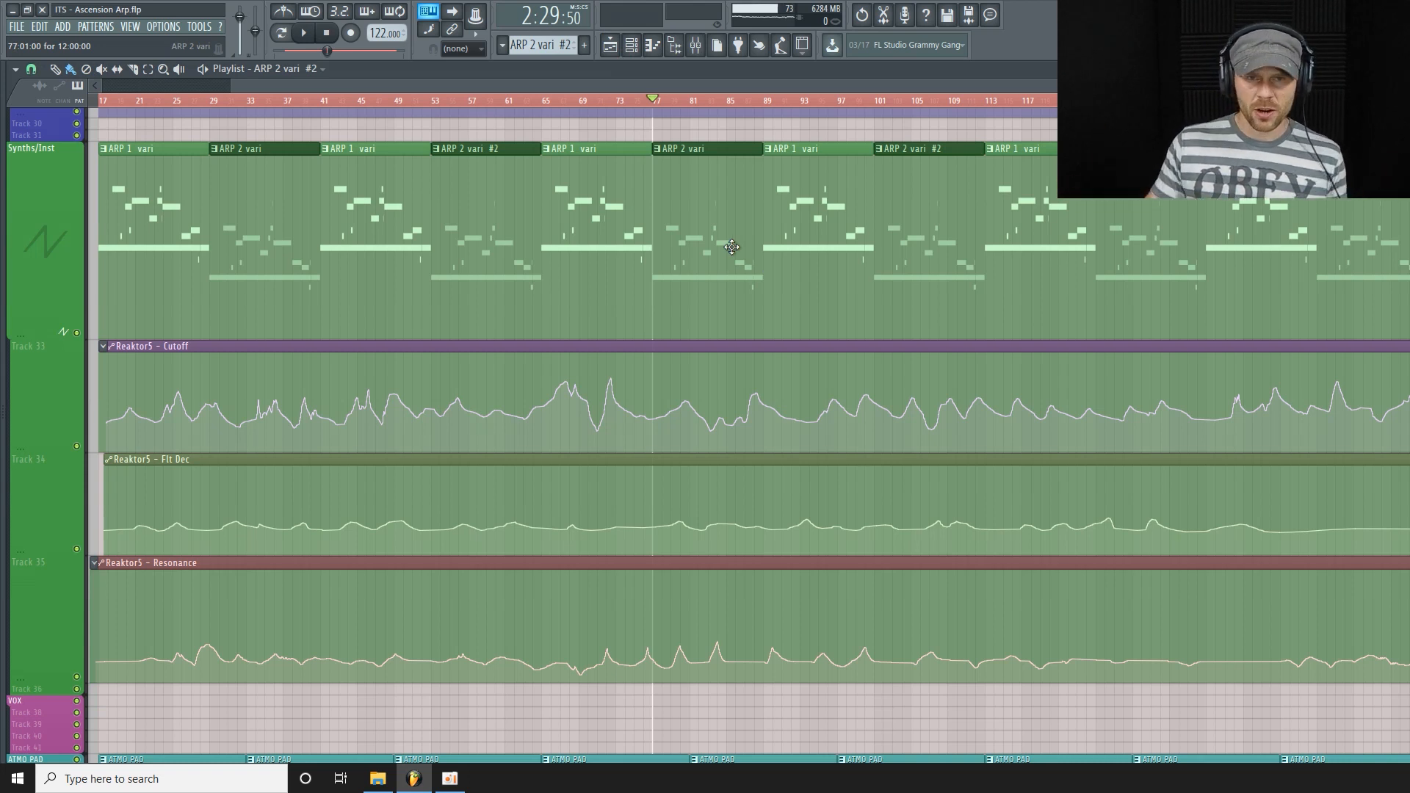
drag(1396, 86, 1385, 86)
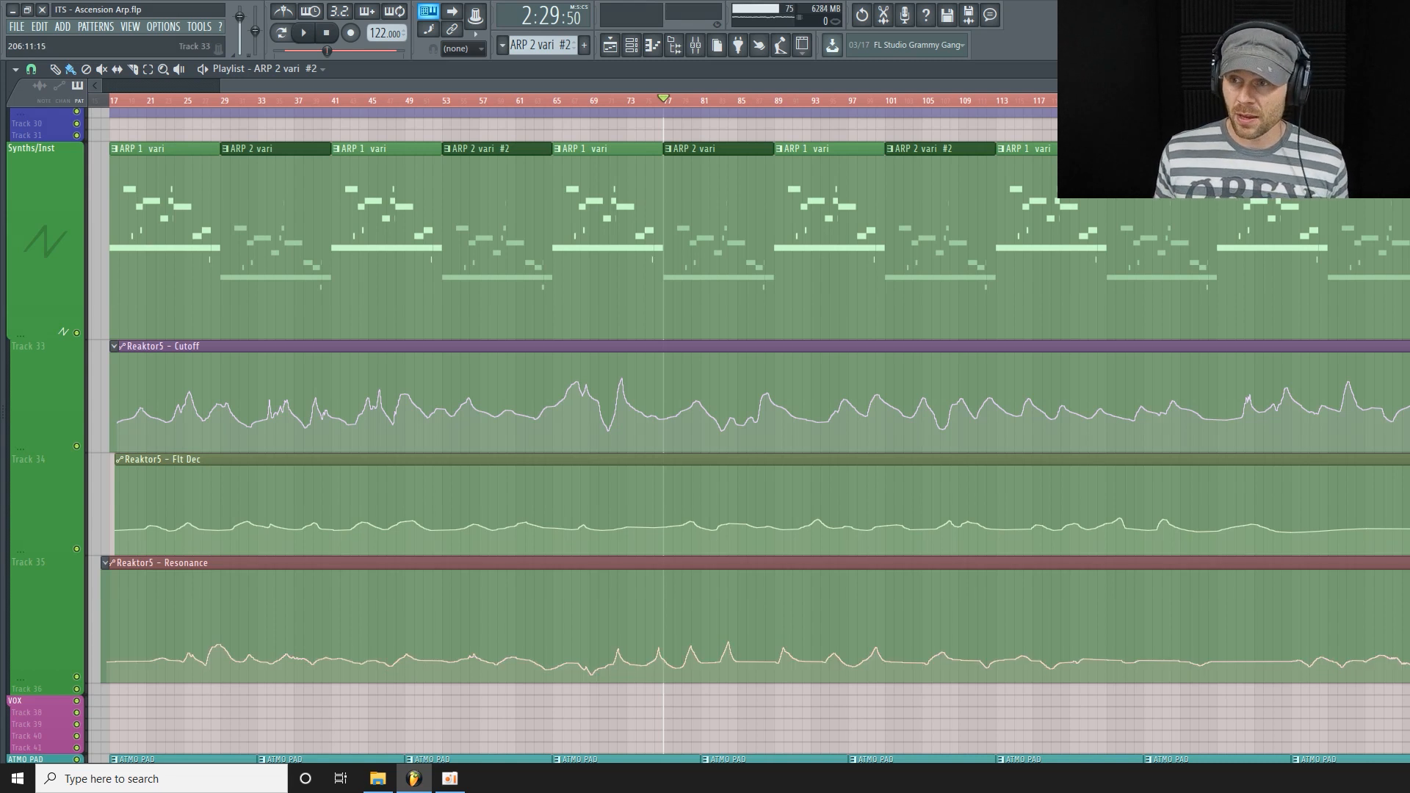
scroll(756, 433, down, 1)
scroll(756, 433, up, 10)
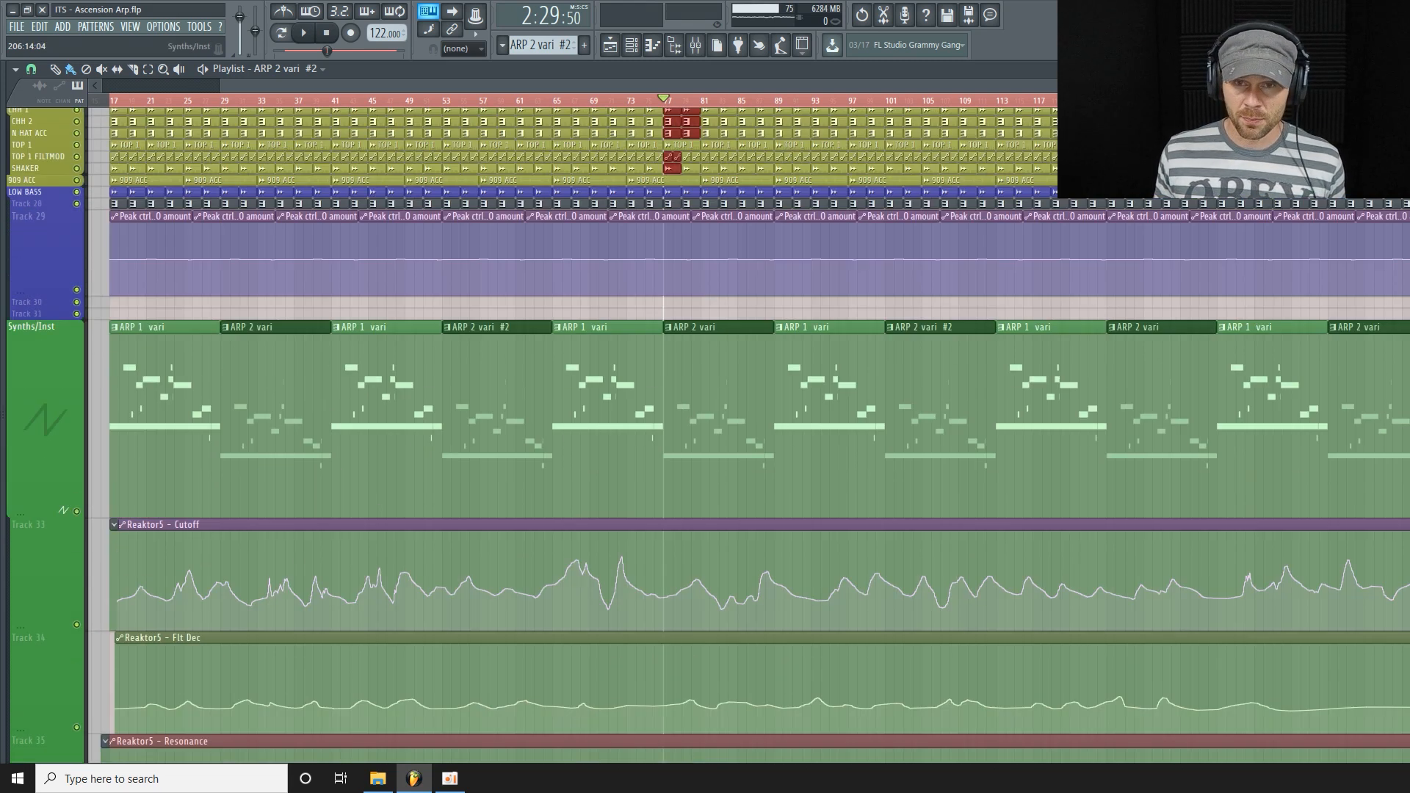
scroll(756, 434, down, 6)
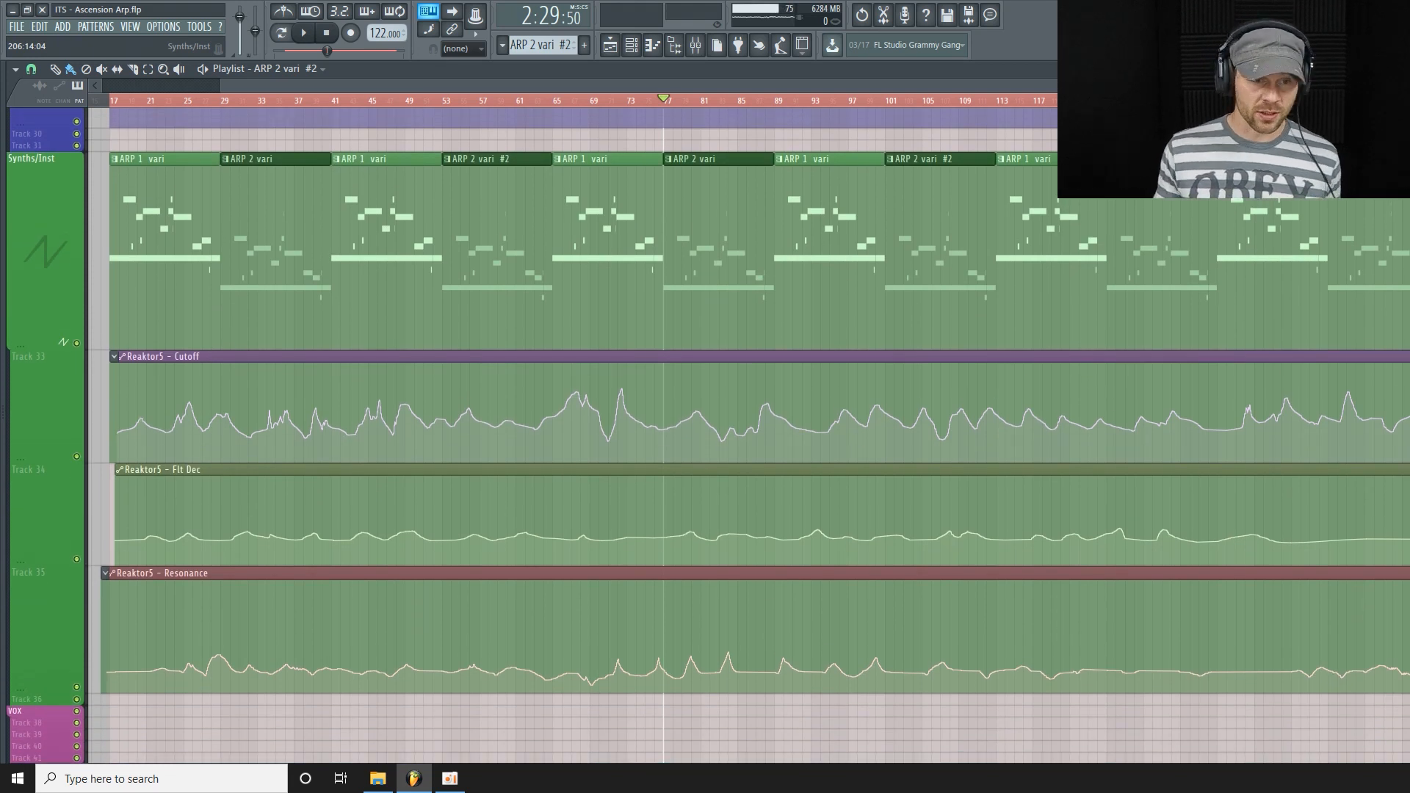
Step: Open the LEAD ARP channel's Monark synth, audition the arp with its controls in view, and close it
click(631, 45)
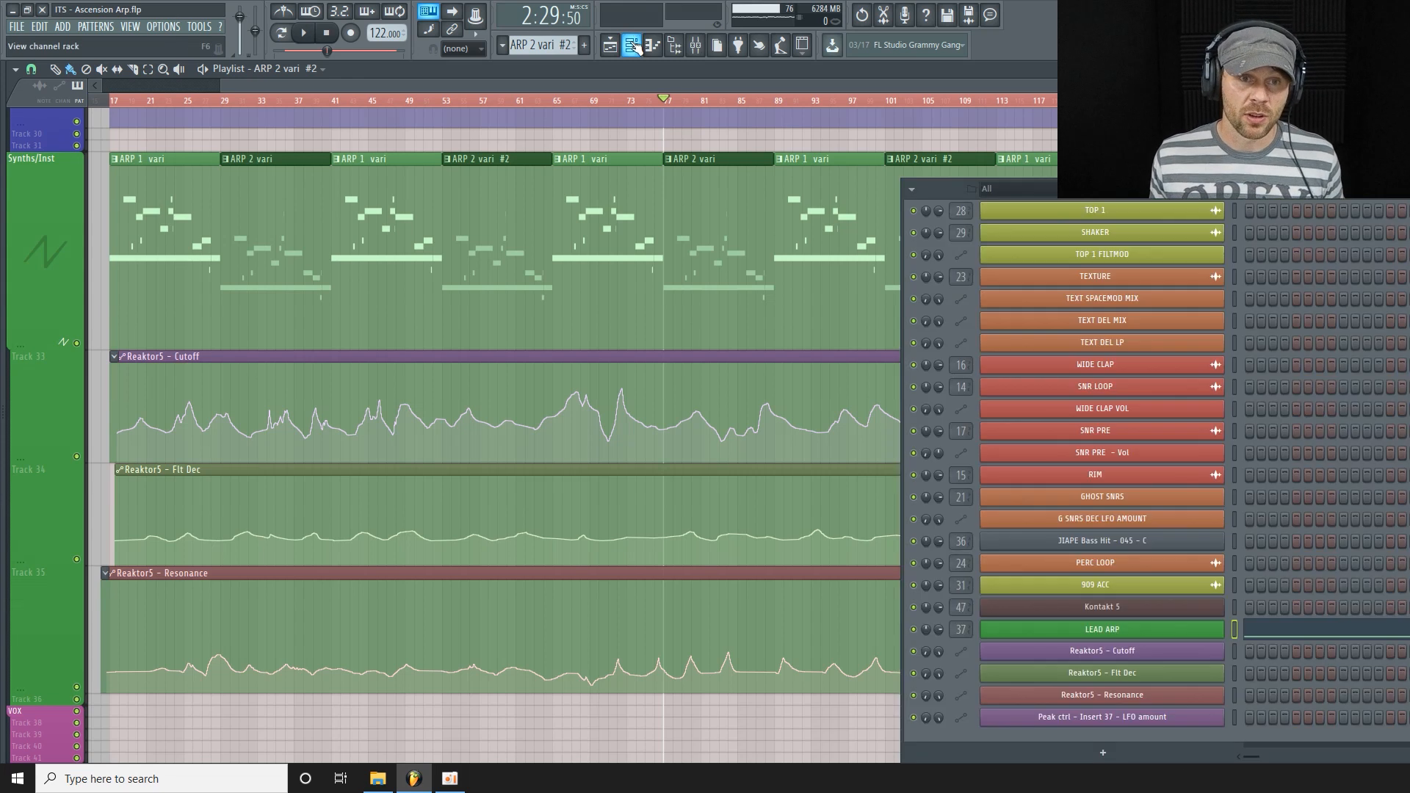
click(1144, 631)
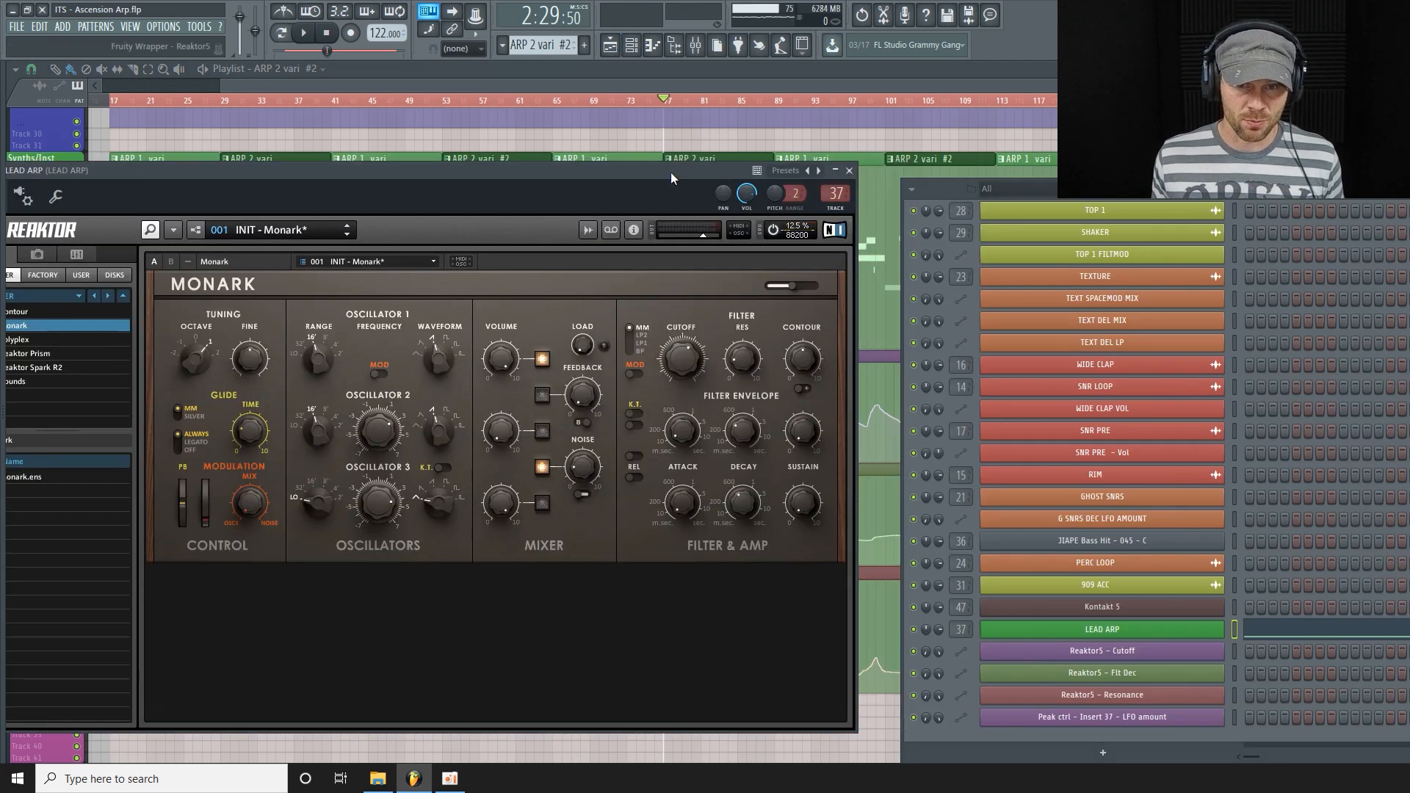
click(631, 45)
key(space)
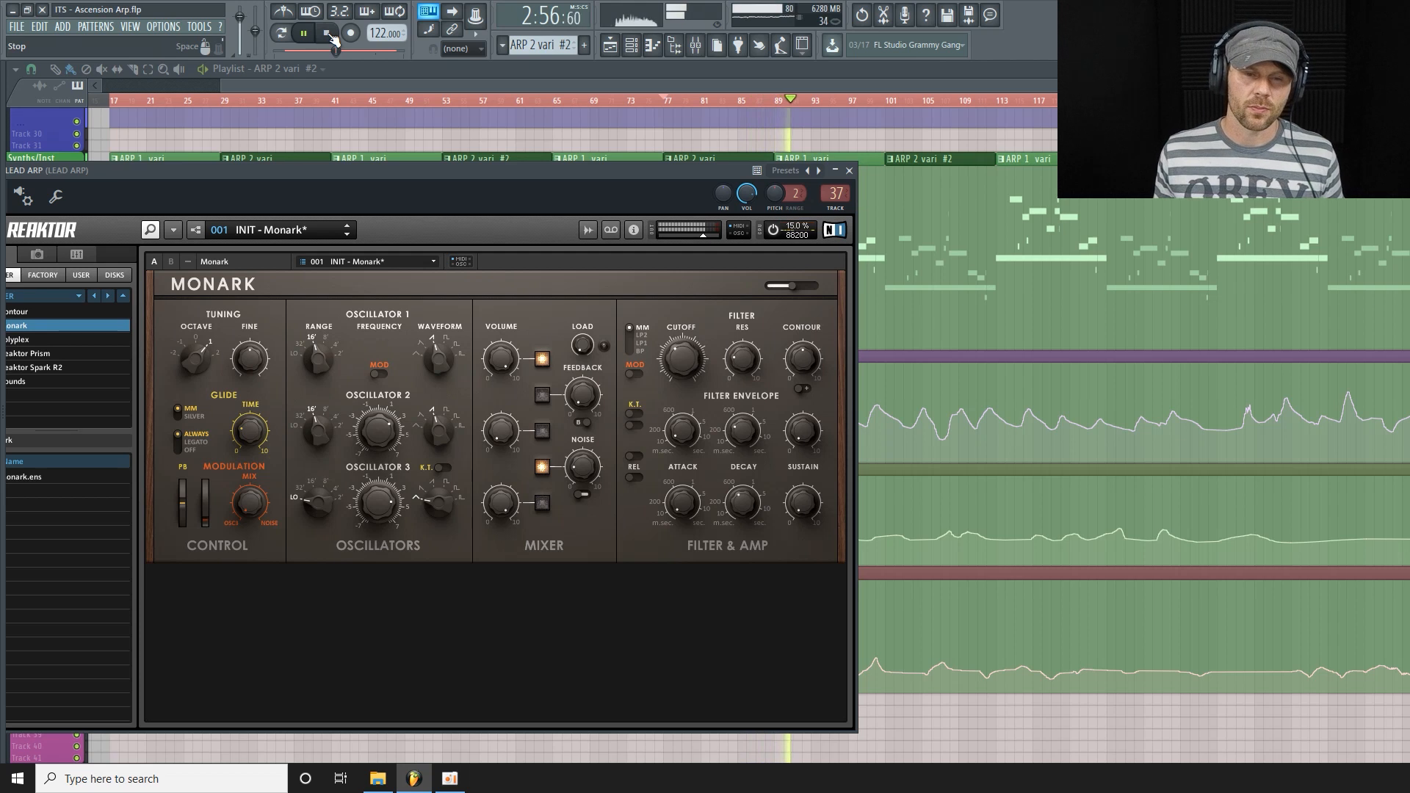
click(329, 34)
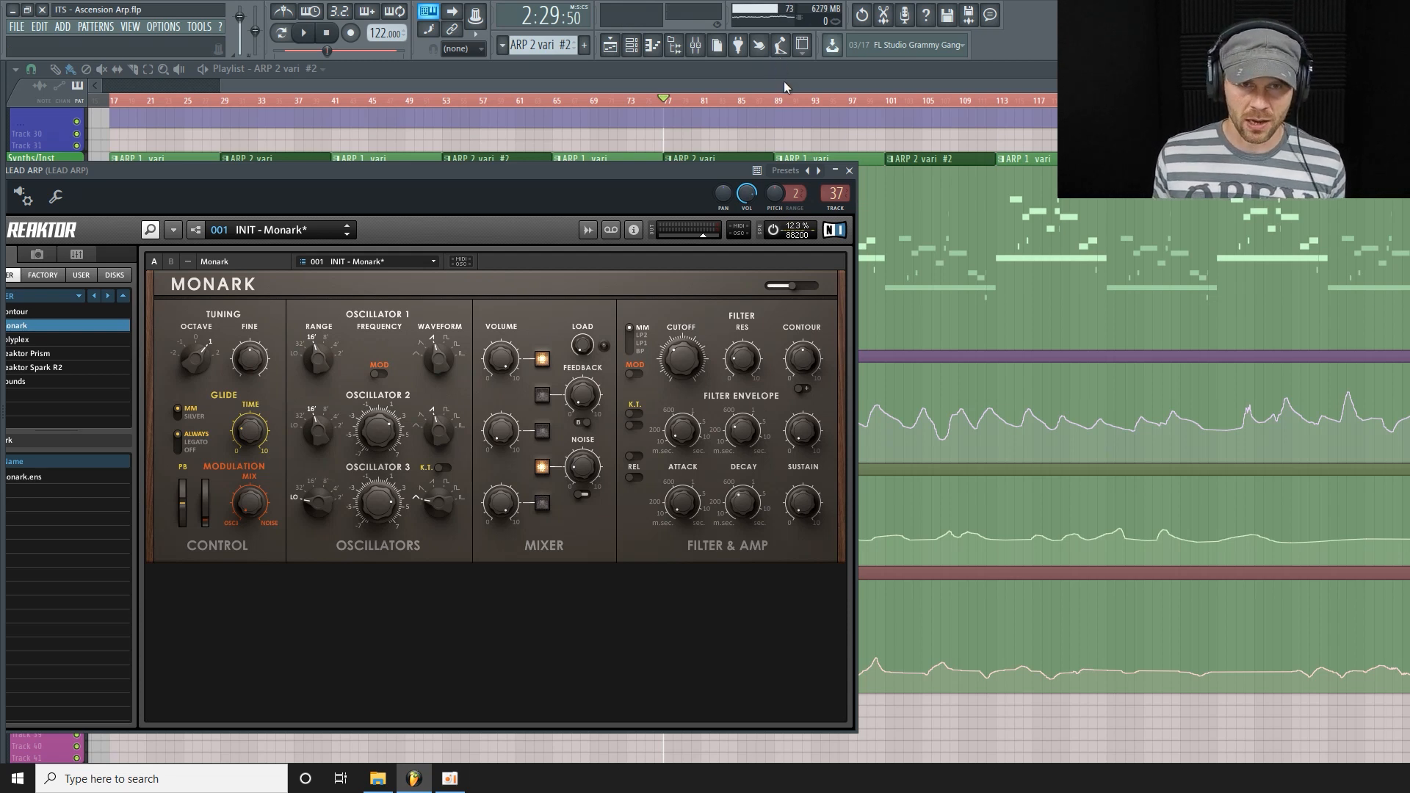
key(Escape)
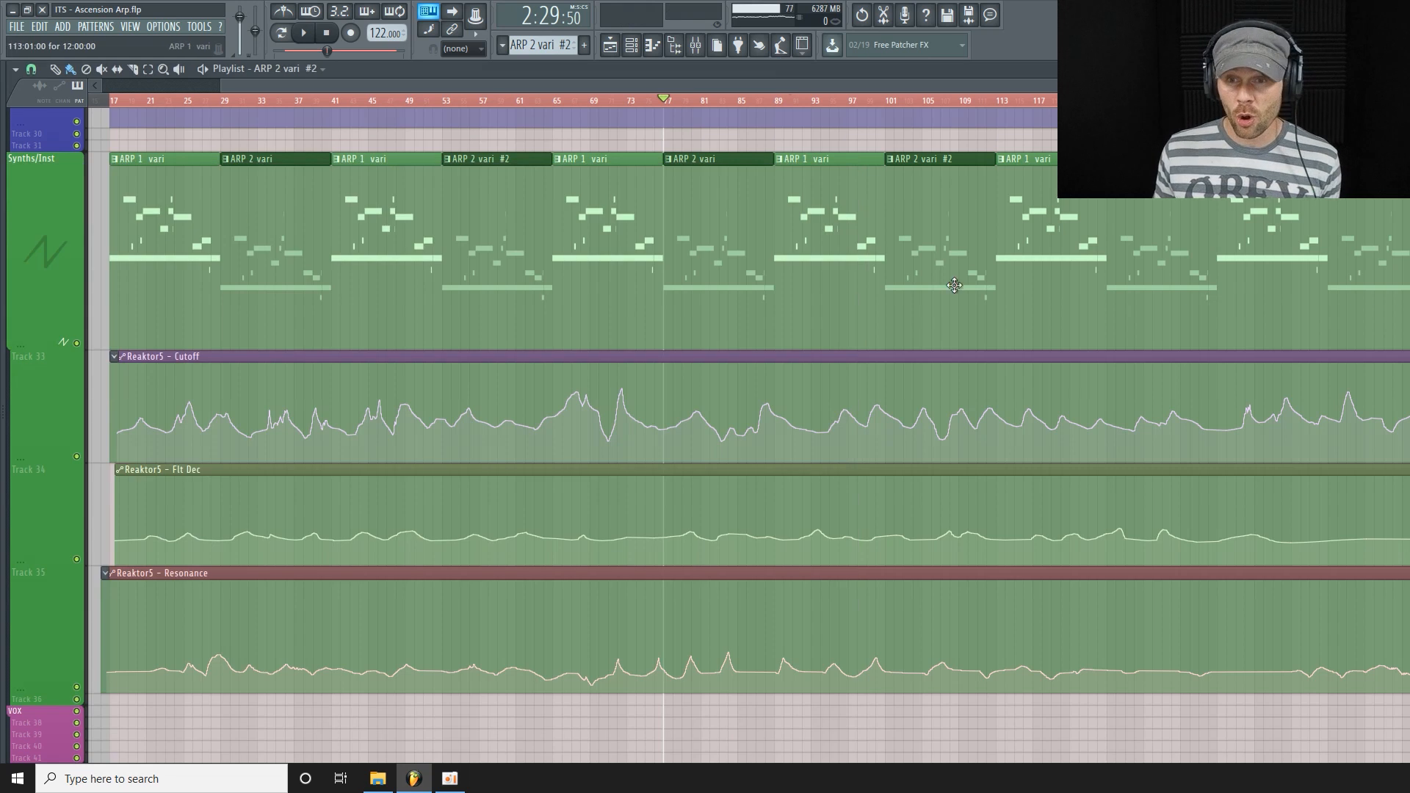
Step: Select the SYNTHS BUS track in the mixer to review its routing, and close the mixer
click(697, 47)
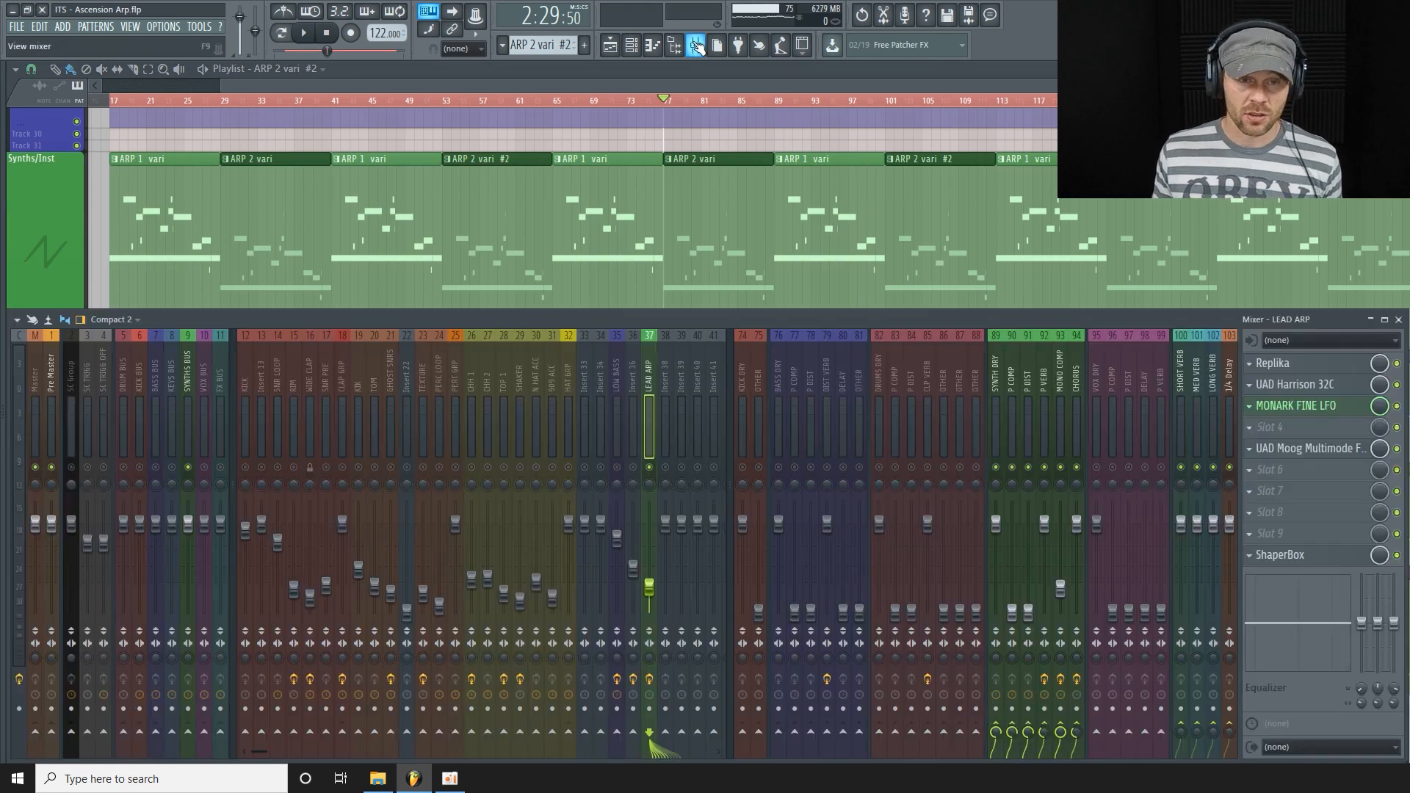
click(189, 379)
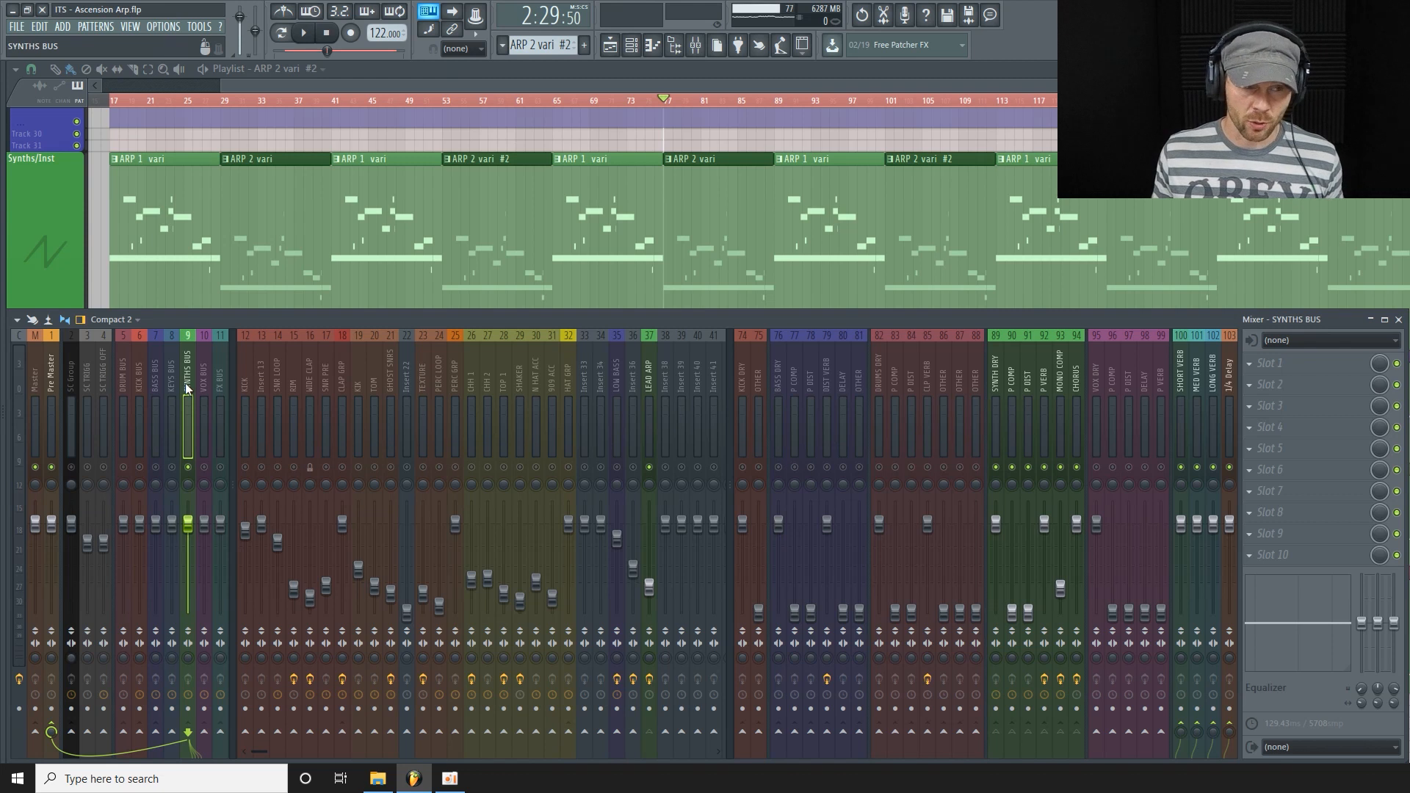
click(695, 46)
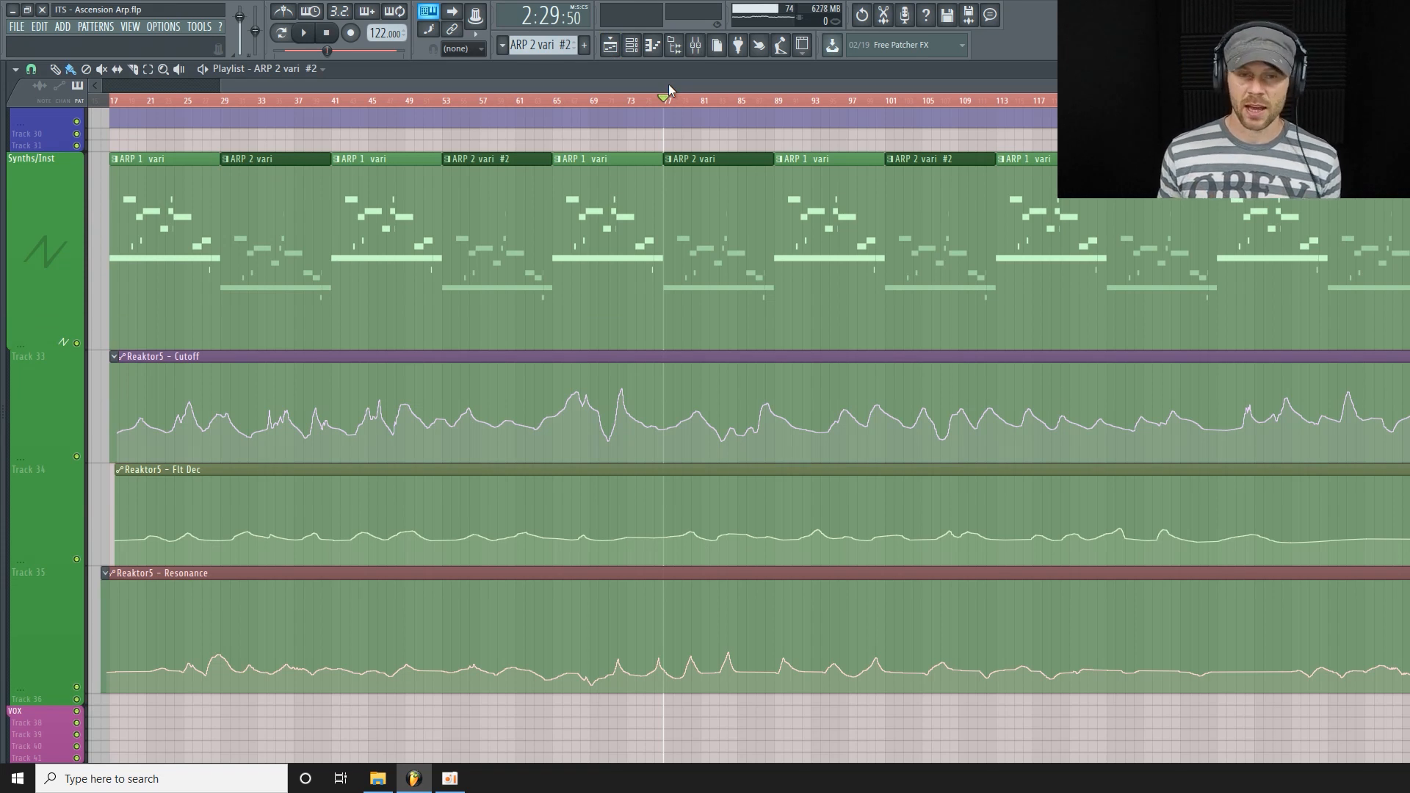
Step: Set the LEAD ARP channel's arpeggiator time to 1:20, close its window and audition the playlist
click(632, 47)
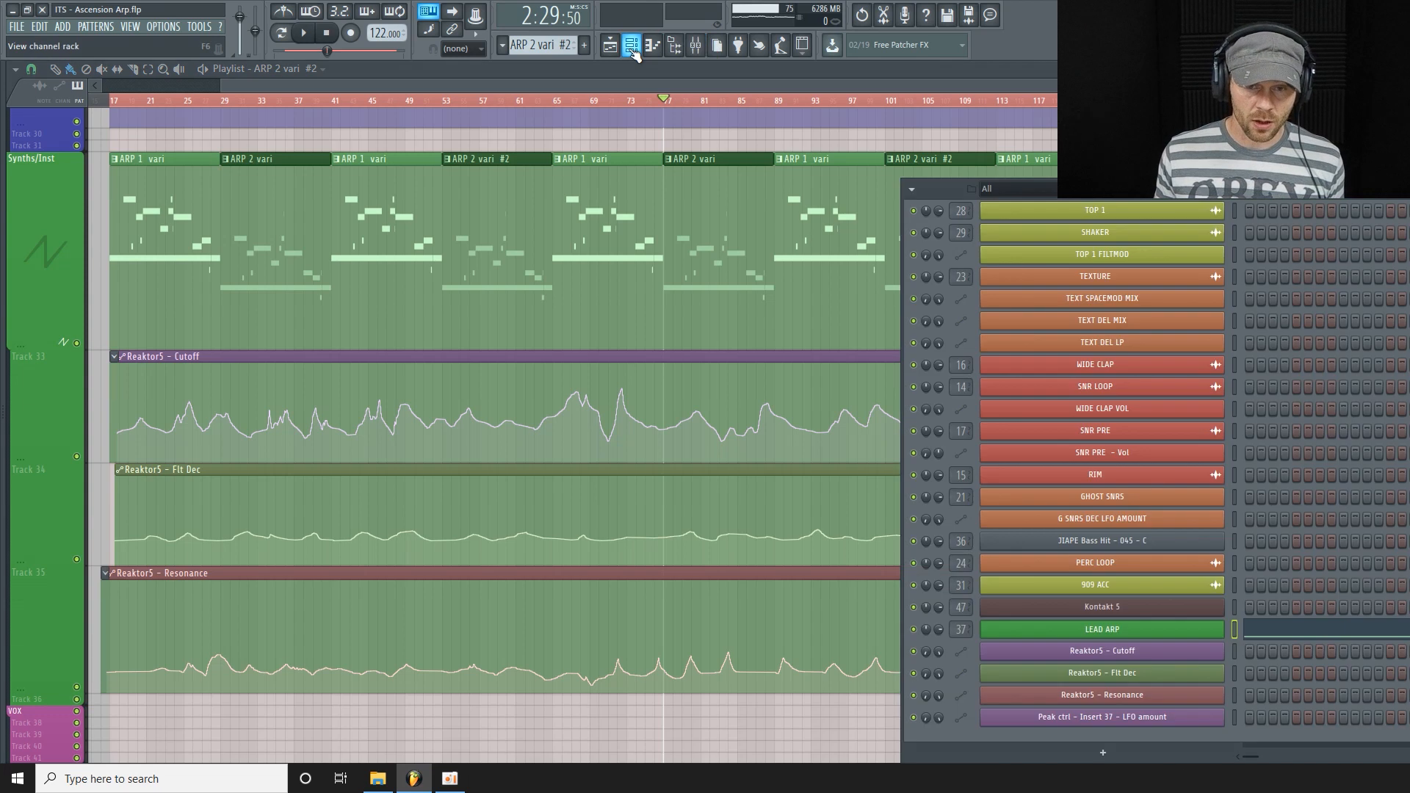
click(1154, 634)
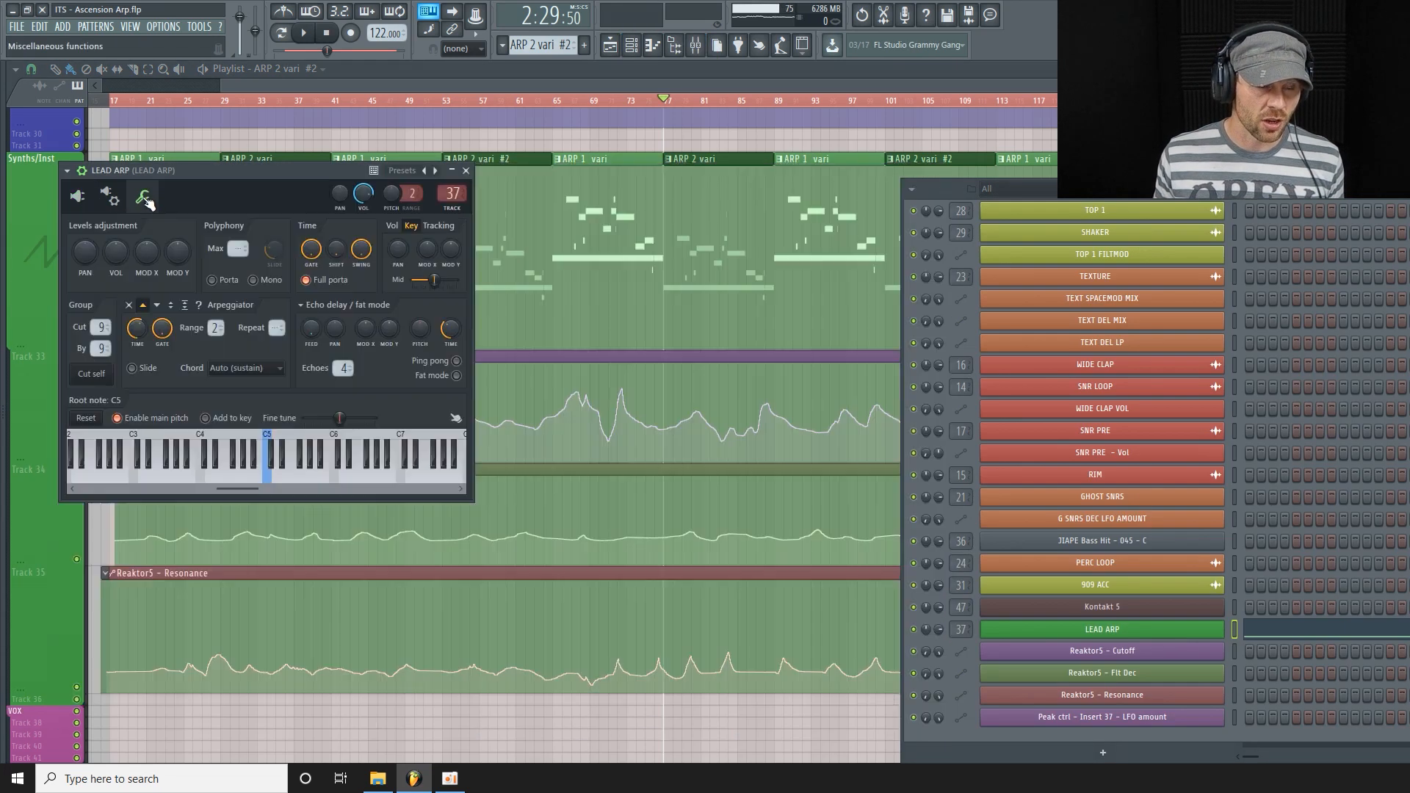
click(143, 196)
drag(137, 330, 137, 324)
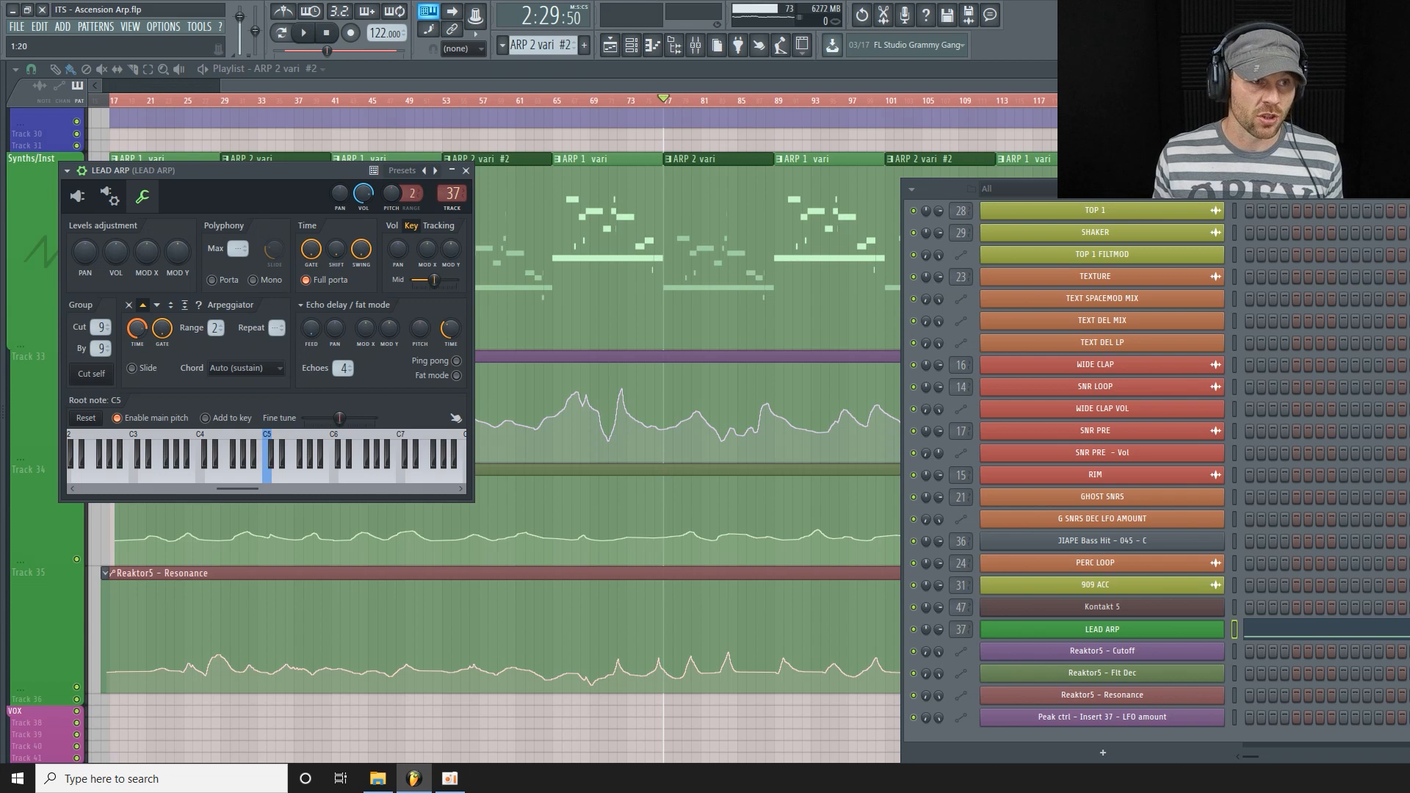
click(672, 78)
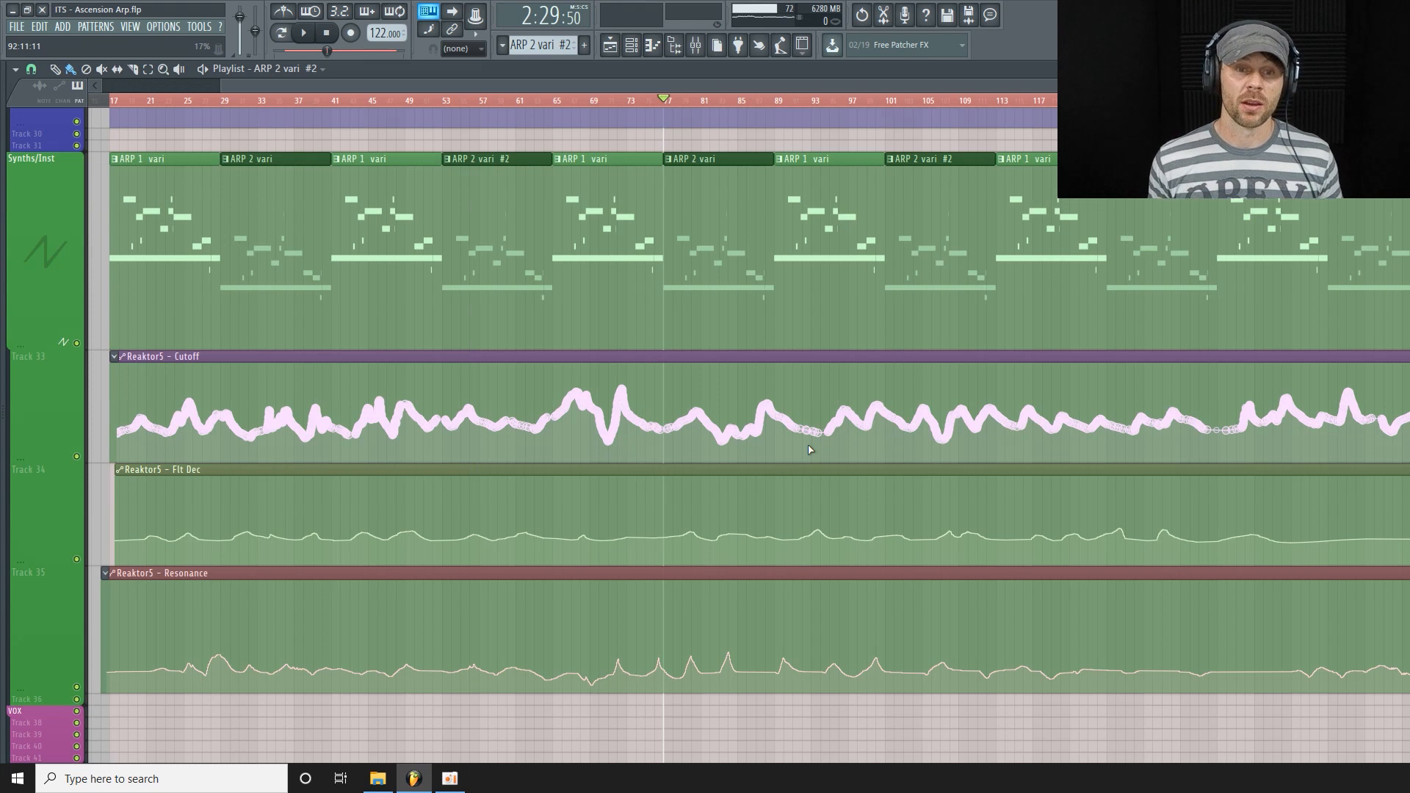
key(space)
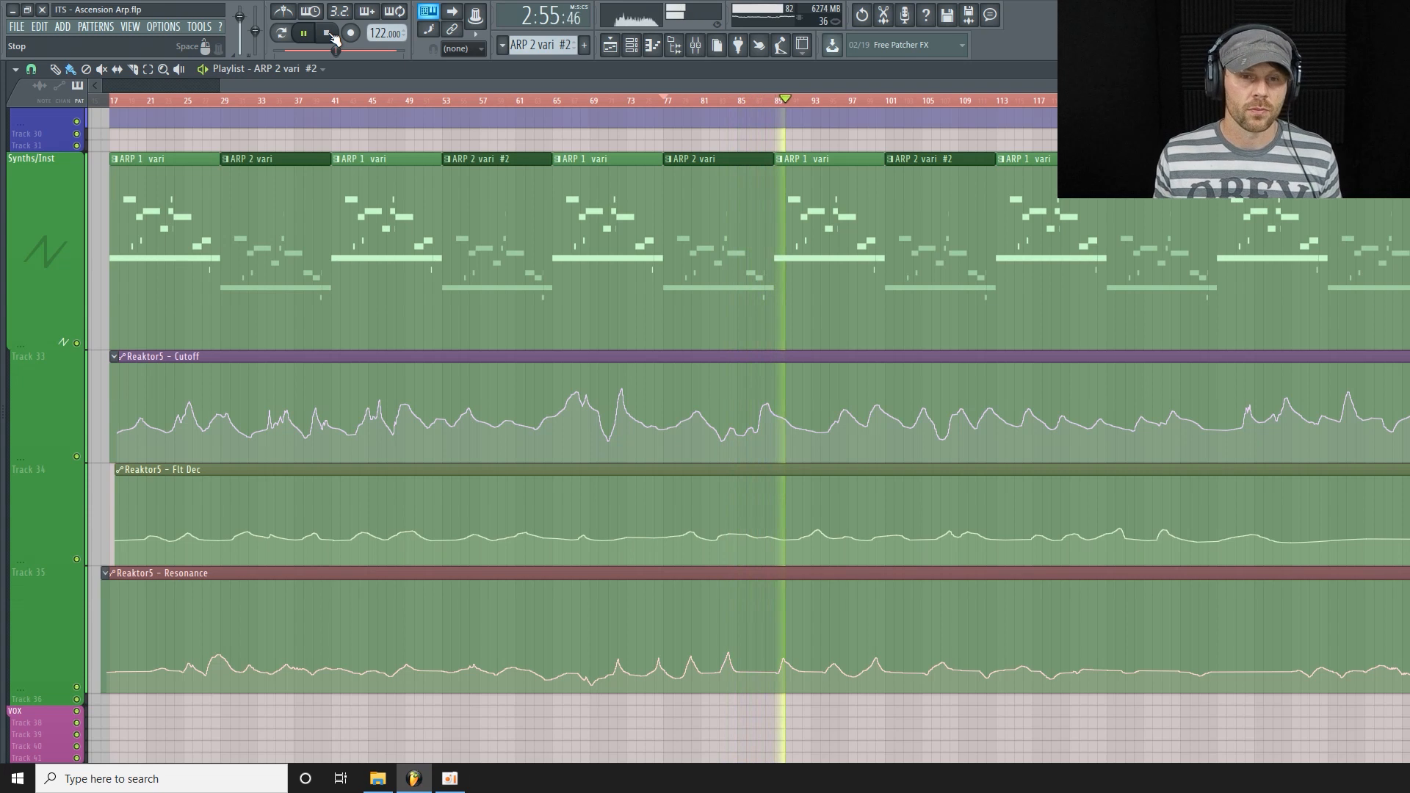
click(331, 35)
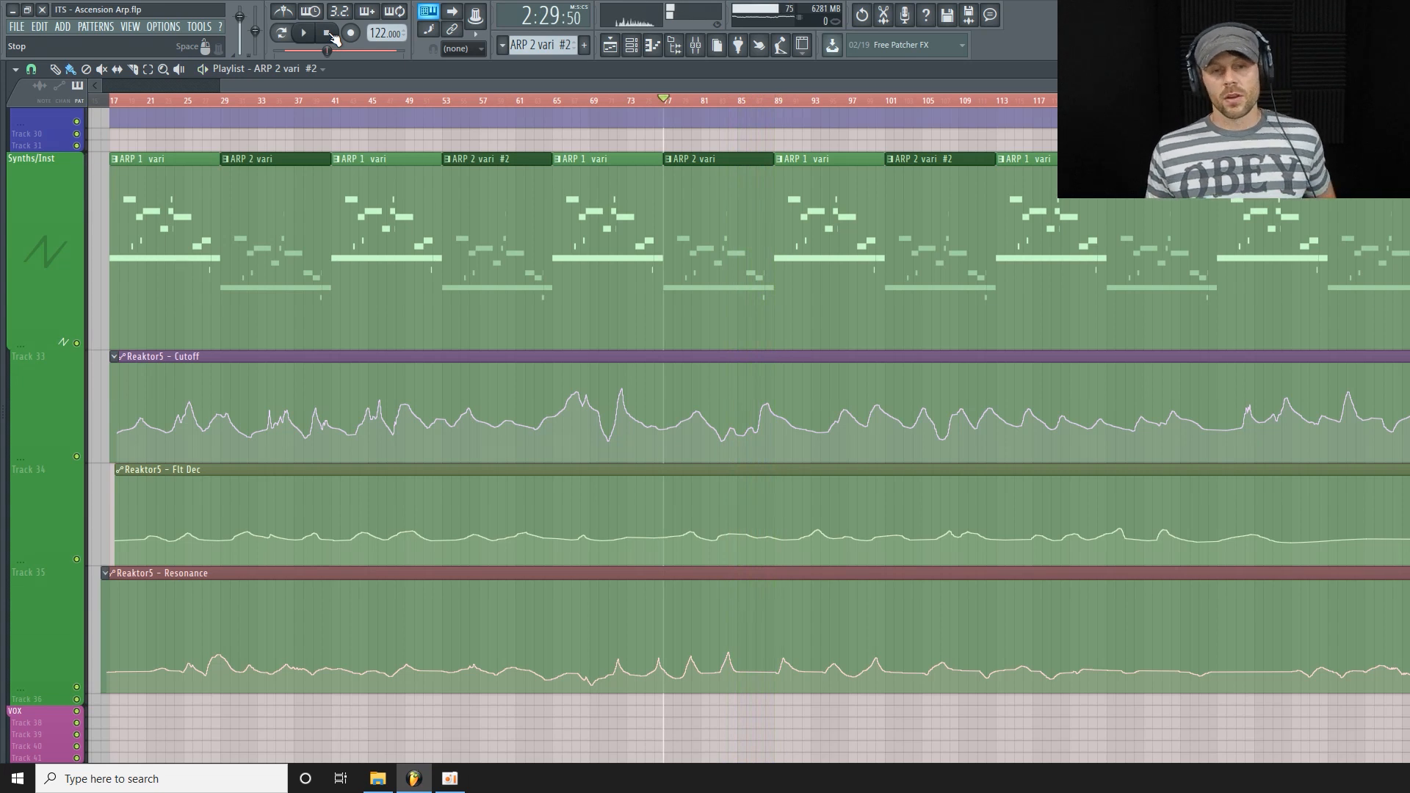